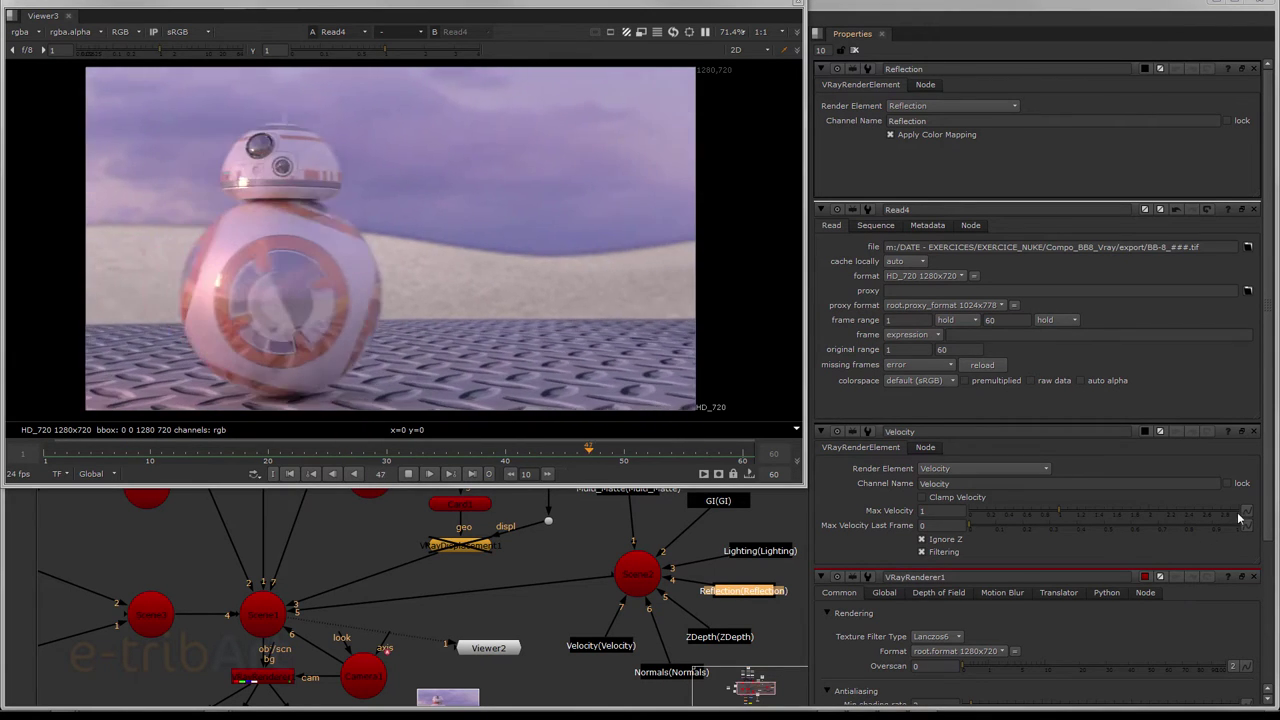
- Shorten the floating Viewer3 window to uncover the node graph and stop the playback at frame 26
{"action": "left_click_drag", "start_coordinate": [801, 485], "coordinate": [800, 416]}
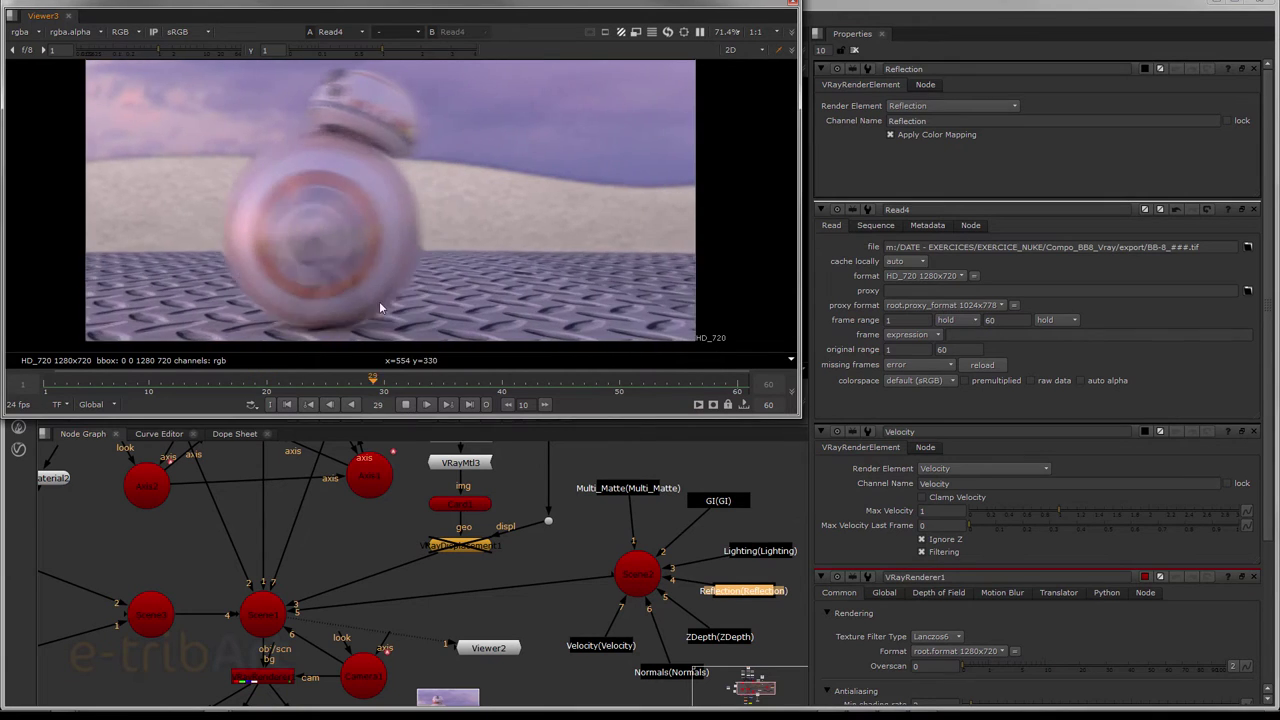
{"action": "left_click", "coordinate": [405, 404]}
{"action": "left_click_drag", "start_coordinate": [385, 386], "coordinate": [337, 386]}
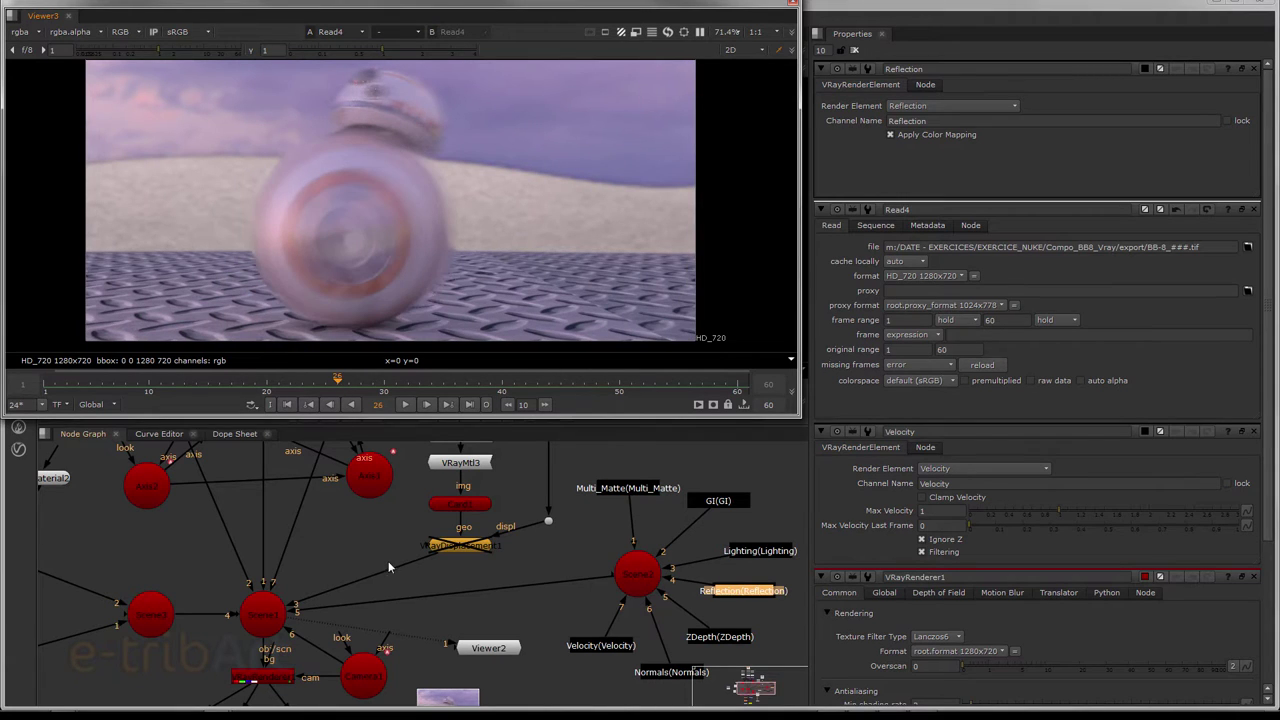
- Rename the ReadGeo1 node, which reads the CONTROL mesh, as Control_corps
{"action": "middle_click_drag", "start_coordinate": [398, 579], "coordinate": [476, 638]}
{"action": "middle_click_drag", "start_coordinate": [403, 583], "coordinate": [409, 645]}
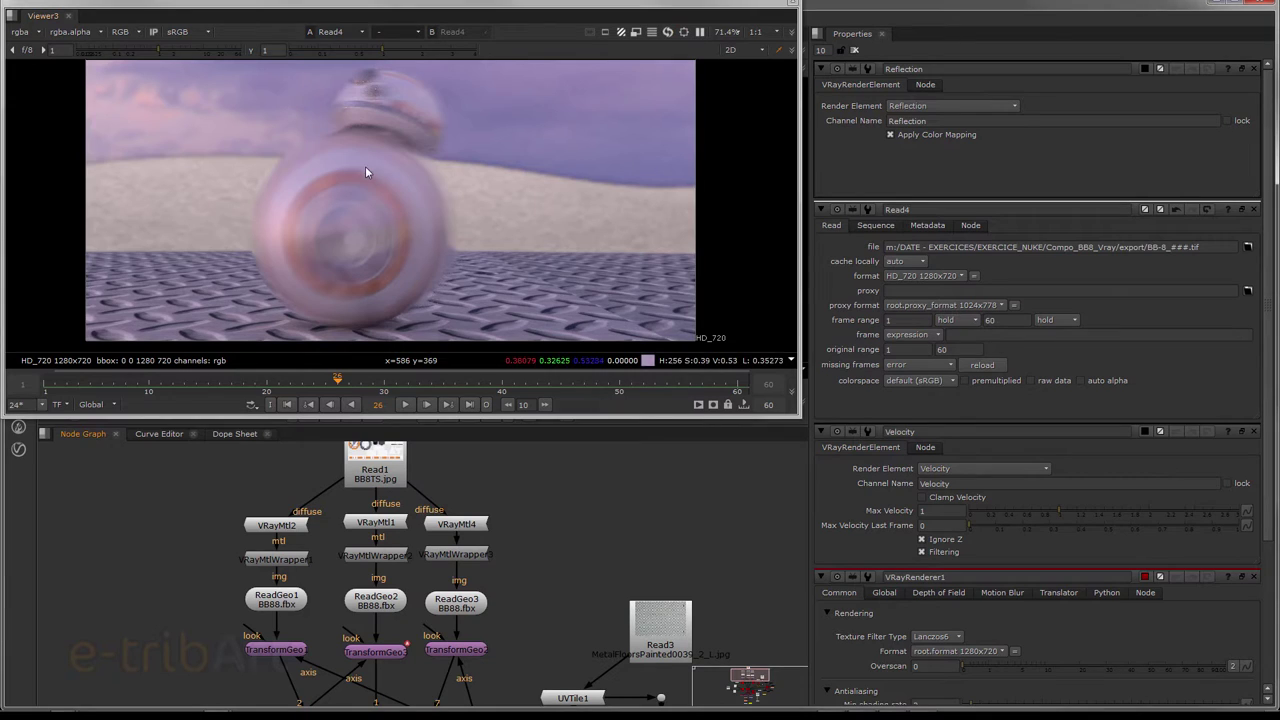
{"action": "double_click", "coordinate": [280, 601]}
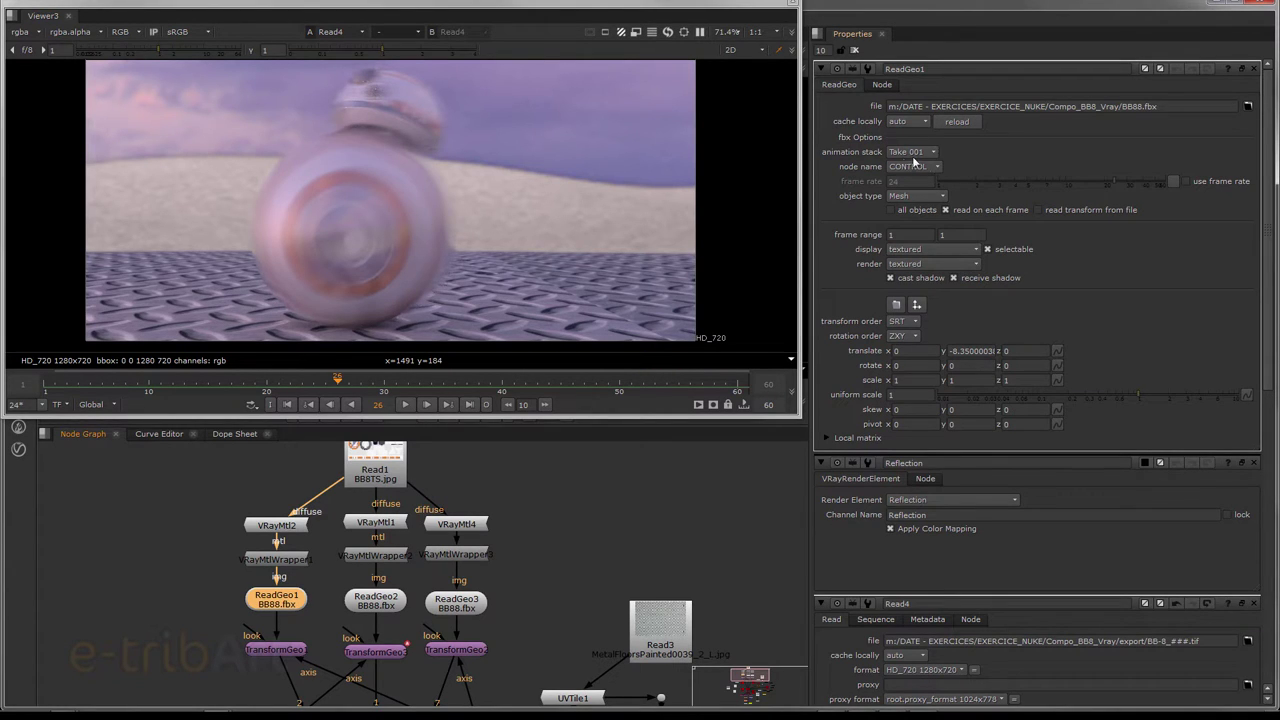
{"action": "left_click", "coordinate": [935, 70]}
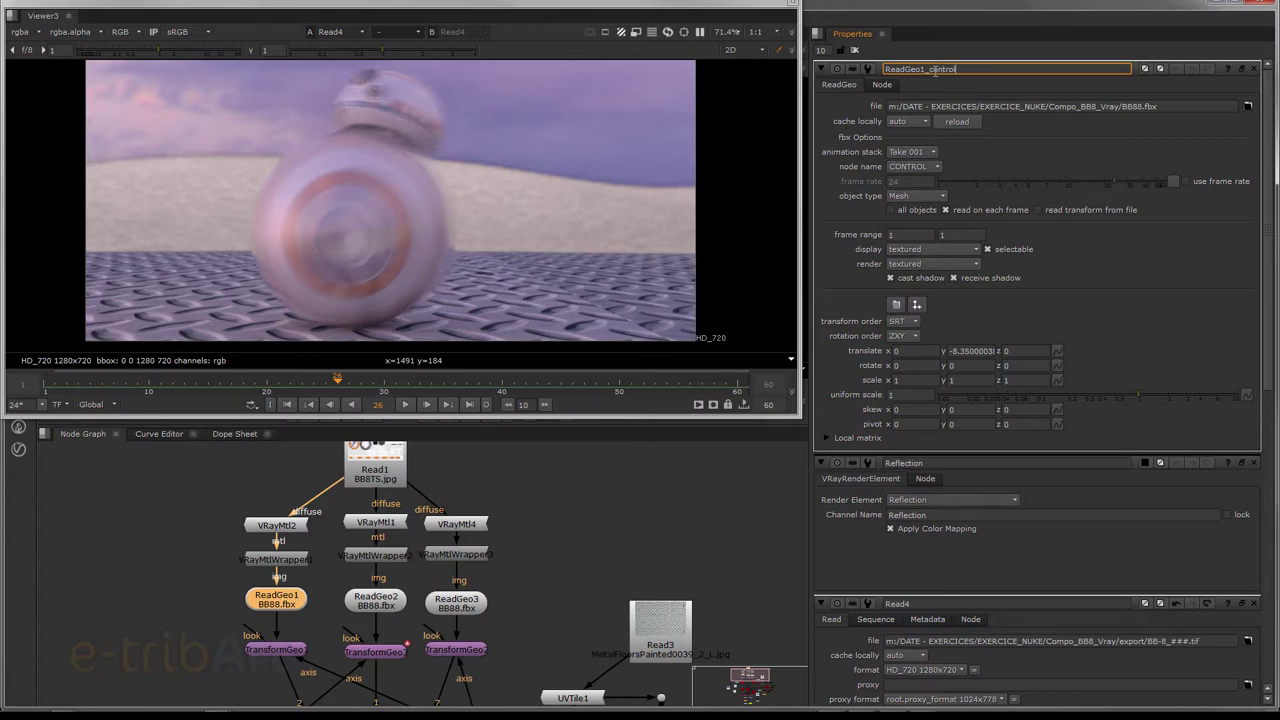
{"action": "type", "text": "_control"}
{"action": "key", "text": "Return"}
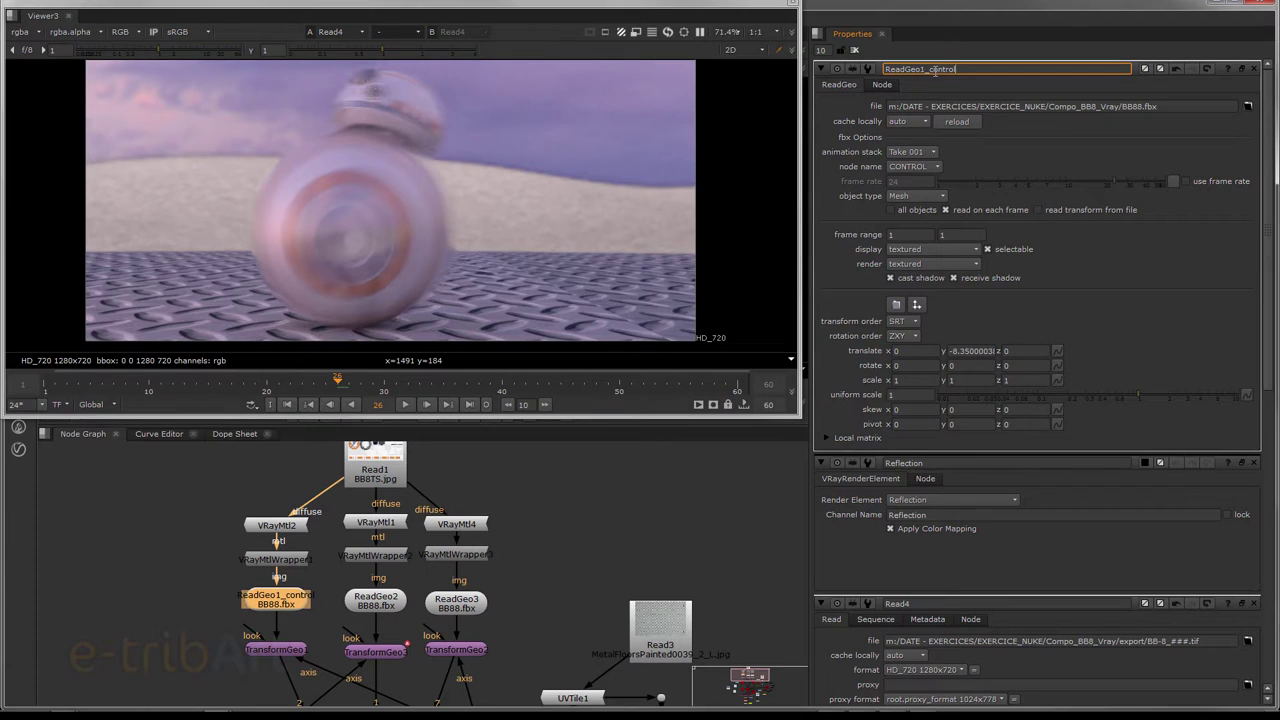
{"action": "key", "text": "ctrl+a"}
{"action": "type", "text": "Control_corps"}
{"action": "key", "text": "Return"}
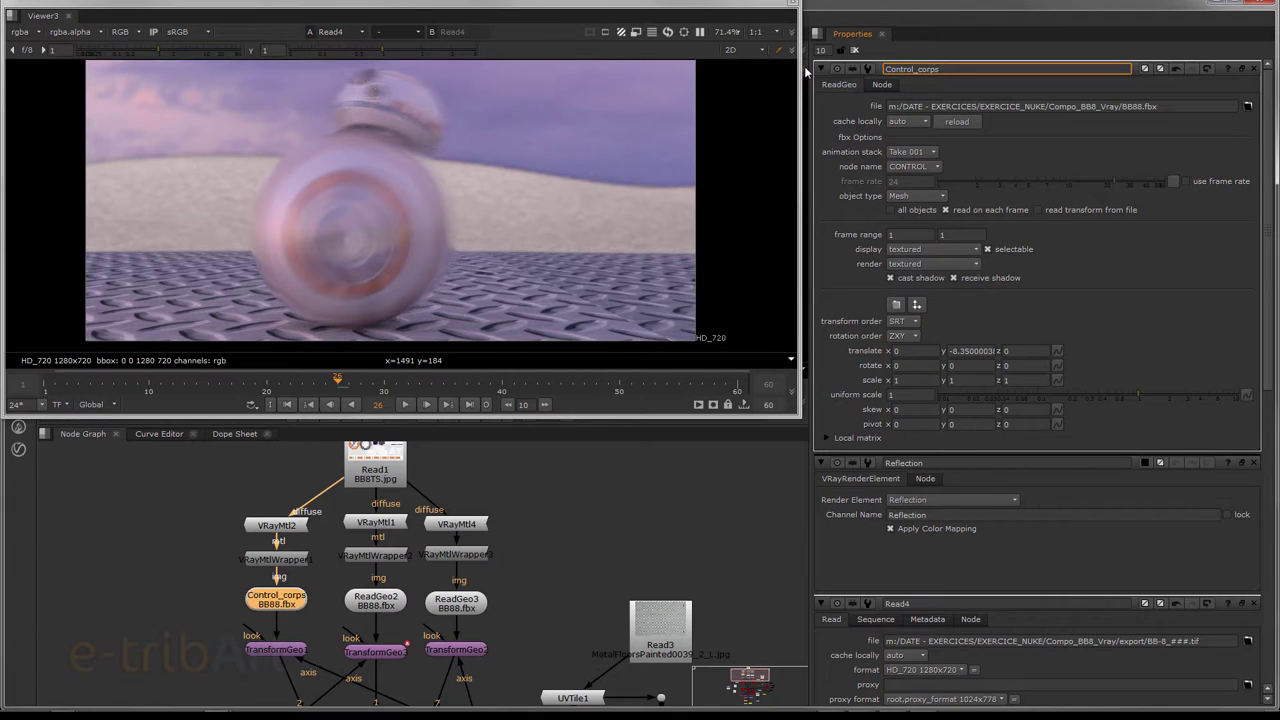
- Rename the ReadGeo2 node, which reads the HEAD mesh, as Head
{"action": "left_click", "coordinate": [360, 600]}
{"action": "double_click", "coordinate": [360, 600]}
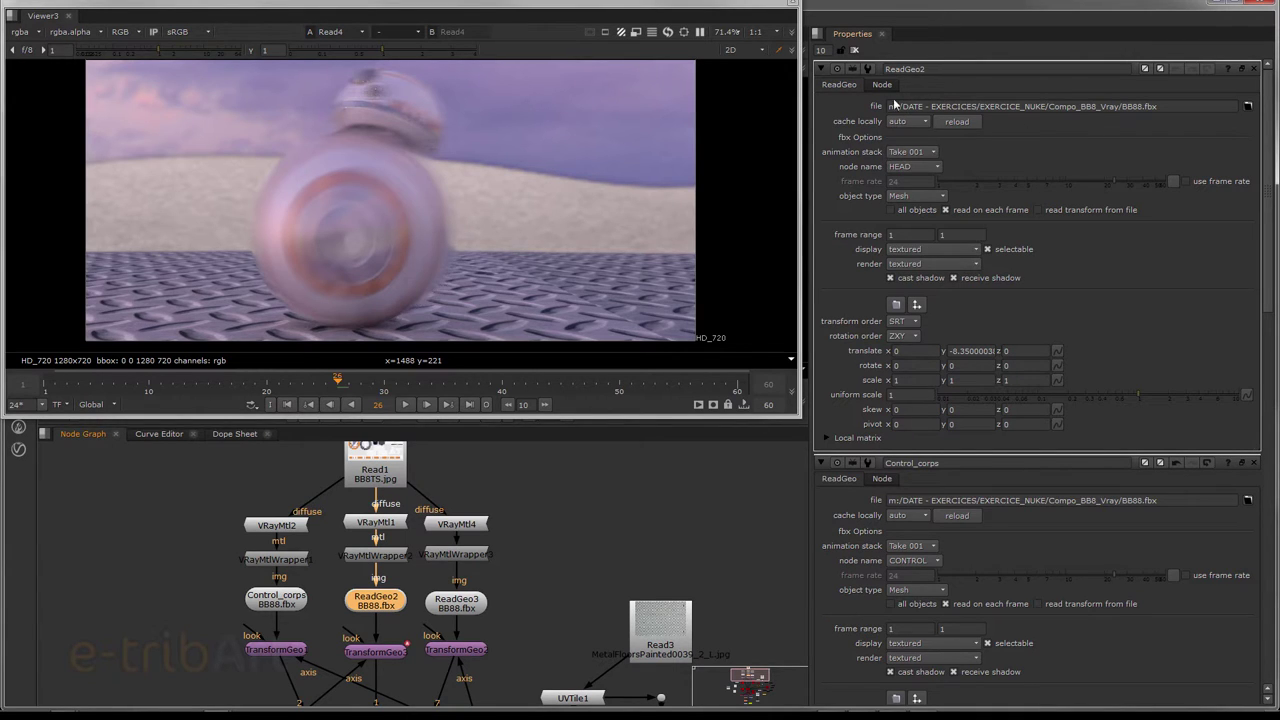
{"action": "left_click", "coordinate": [904, 68]}
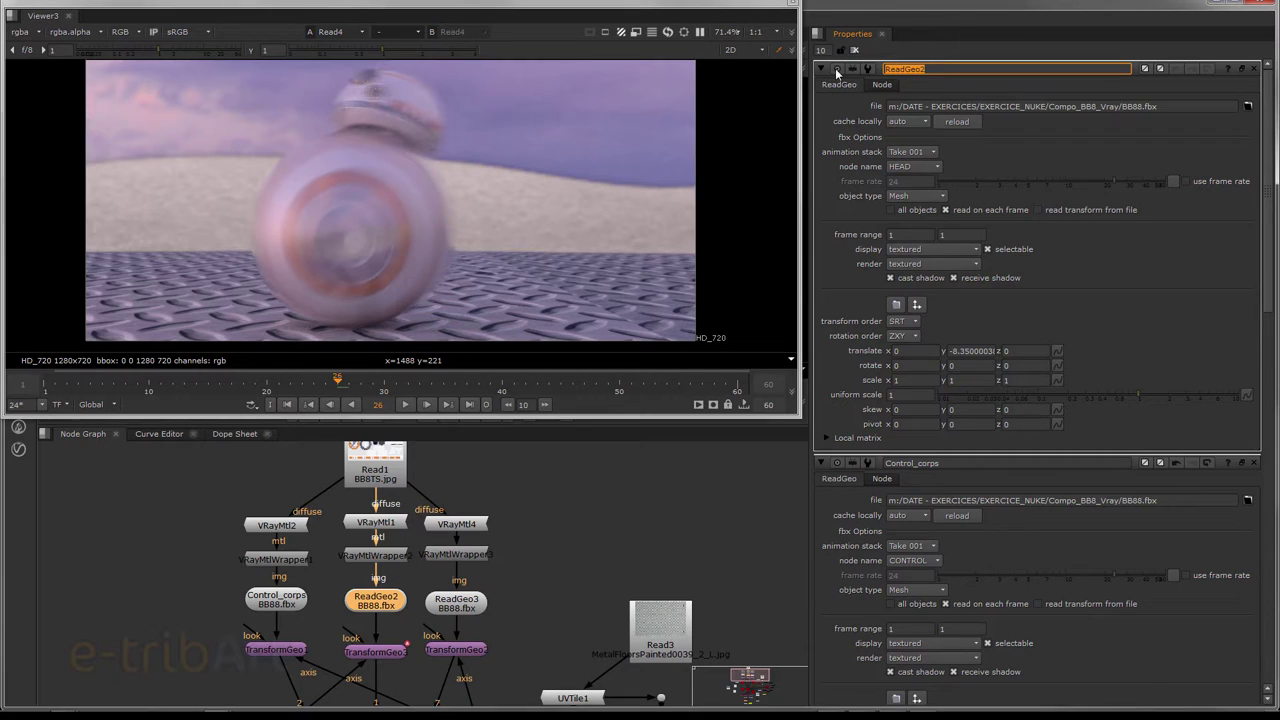
{"action": "type", "text": "Head"}
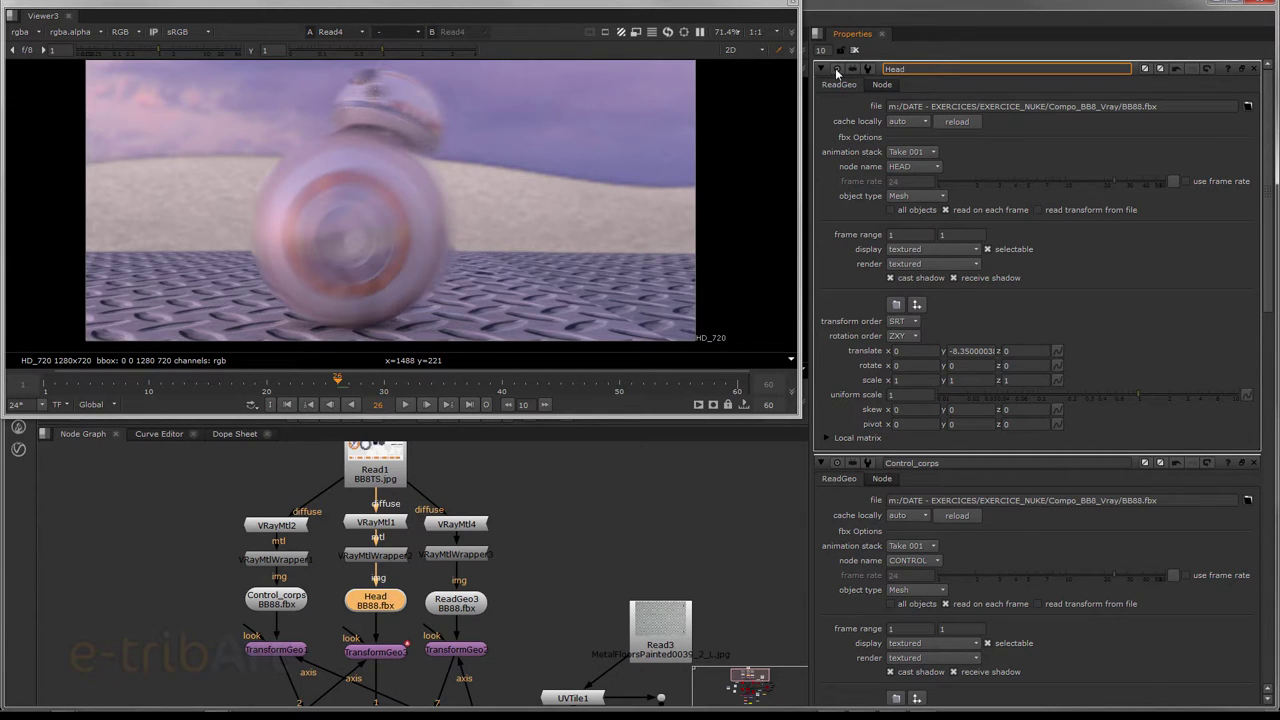
- Rename the ReadGeo3 node, which reads the DISC4 mesh, as Corps
{"action": "left_click", "coordinate": [457, 605]}
{"action": "double_click", "coordinate": [457, 605]}
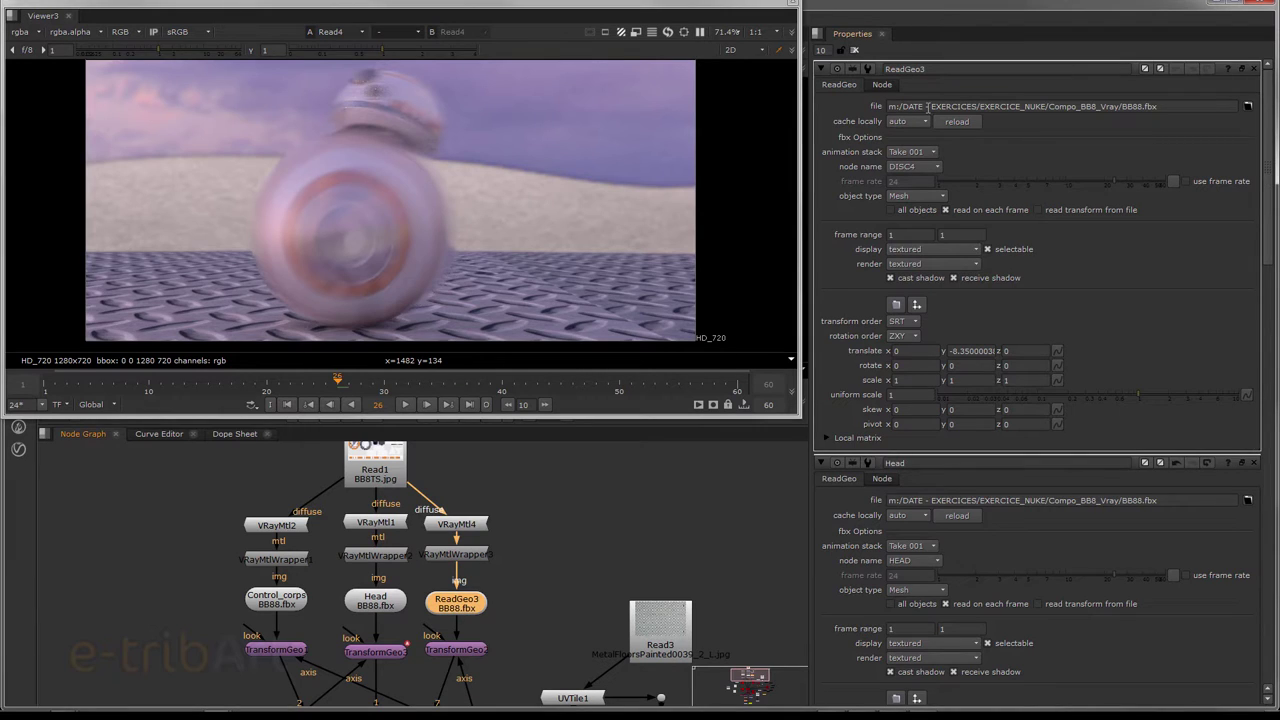
{"action": "left_click", "coordinate": [929, 69]}
{"action": "type", "text": "Co"}
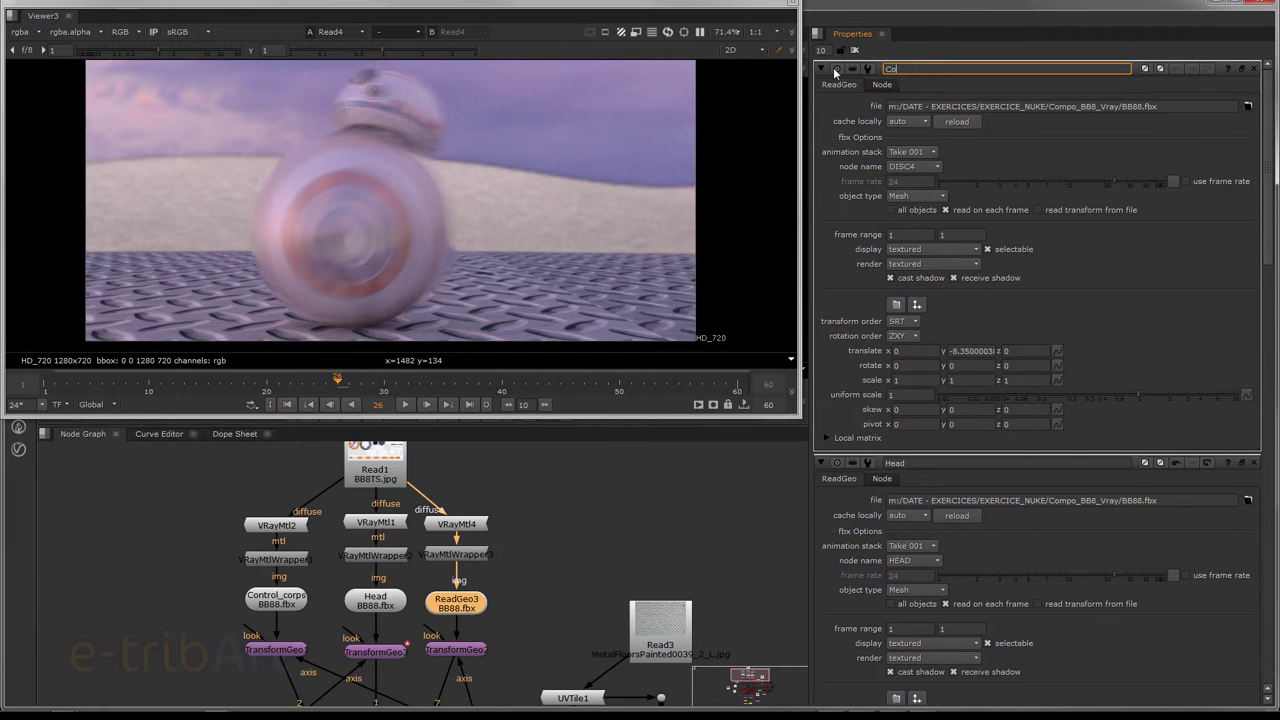
{"action": "type", "text": "rps"}
{"action": "key", "text": "Return"}
- Detach Viewer2 into its own floating window and move Viewer3 back above the node graph
{"action": "middle_click_drag", "start_coordinate": [534, 627], "coordinate": [495, 552]}
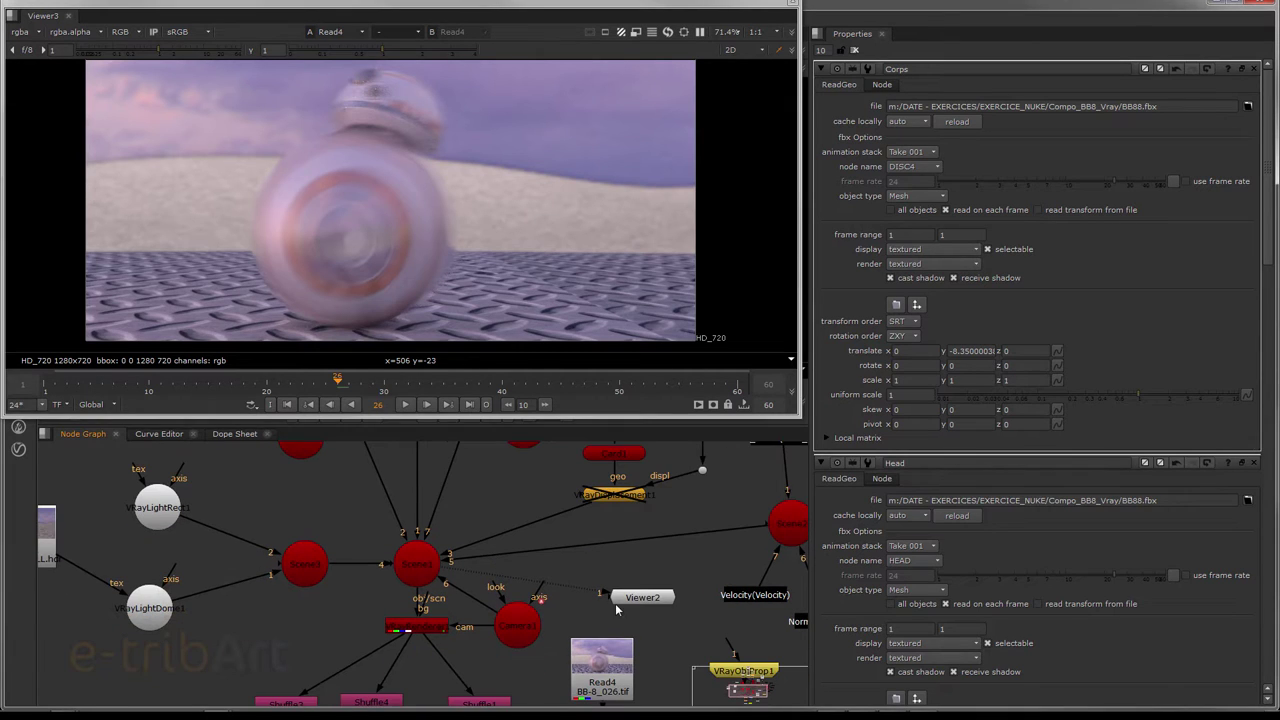
{"action": "left_click", "coordinate": [641, 599]}
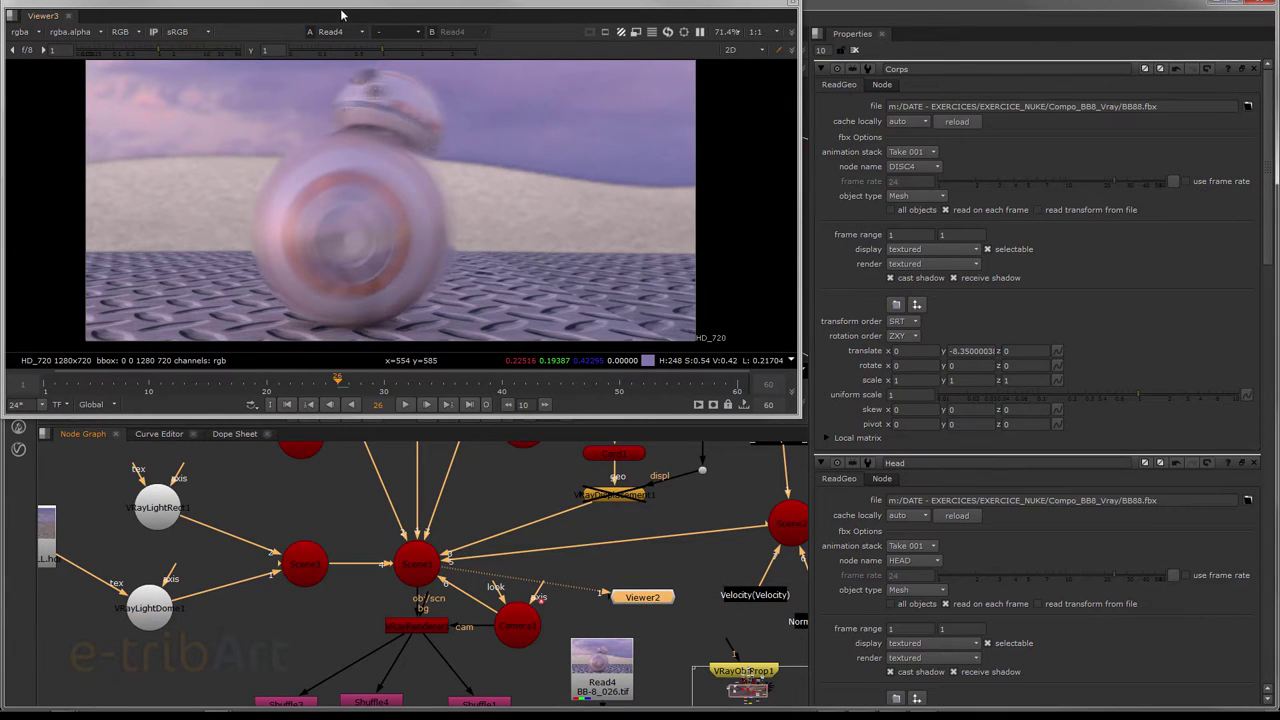
{"action": "left_click_drag", "start_coordinate": [320, 14], "coordinate": [320, 205]}
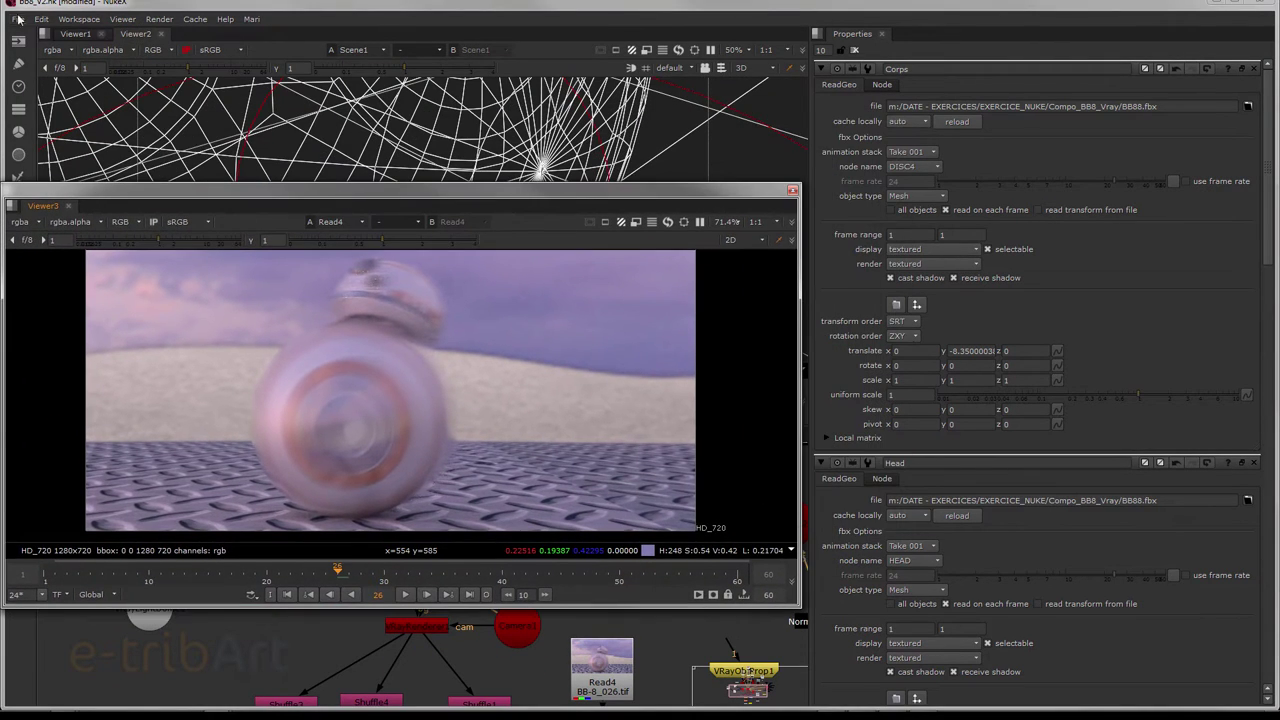
{"action": "right_click", "coordinate": [146, 40]}
{"action": "left_click", "coordinate": [156, 101]}
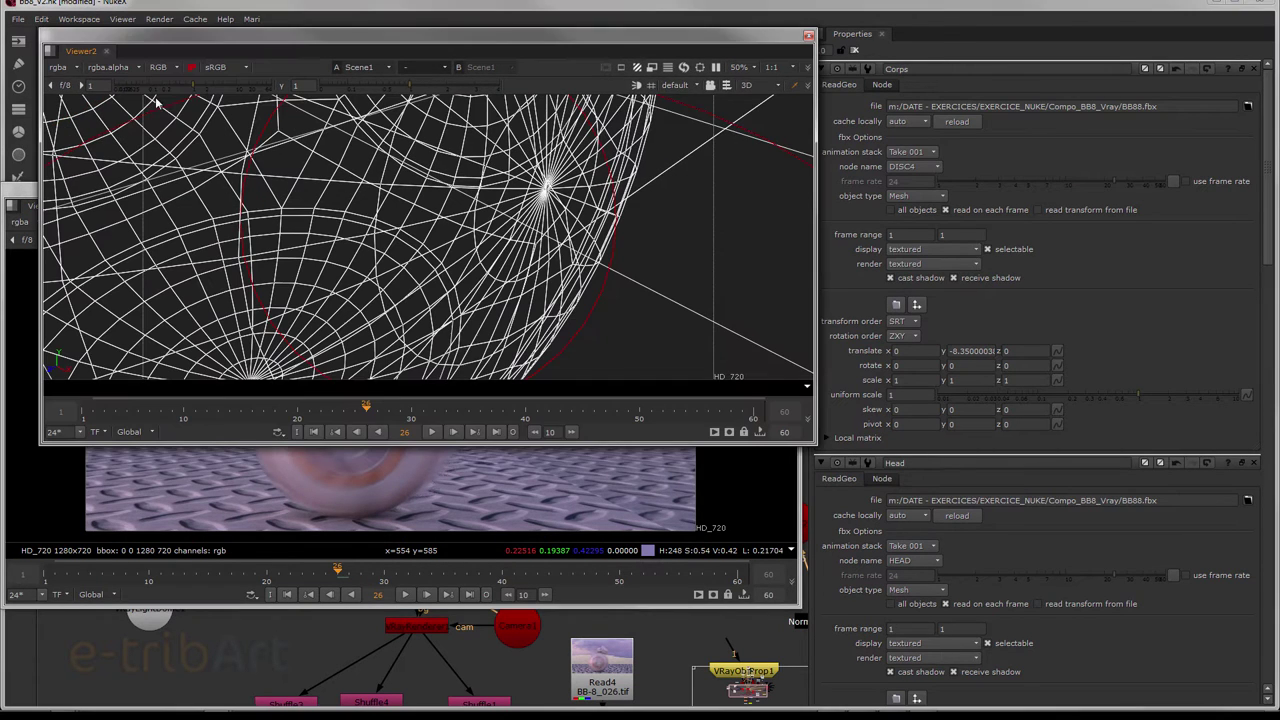
{"action": "left_click_drag", "start_coordinate": [263, 51], "coordinate": [720, 190]}
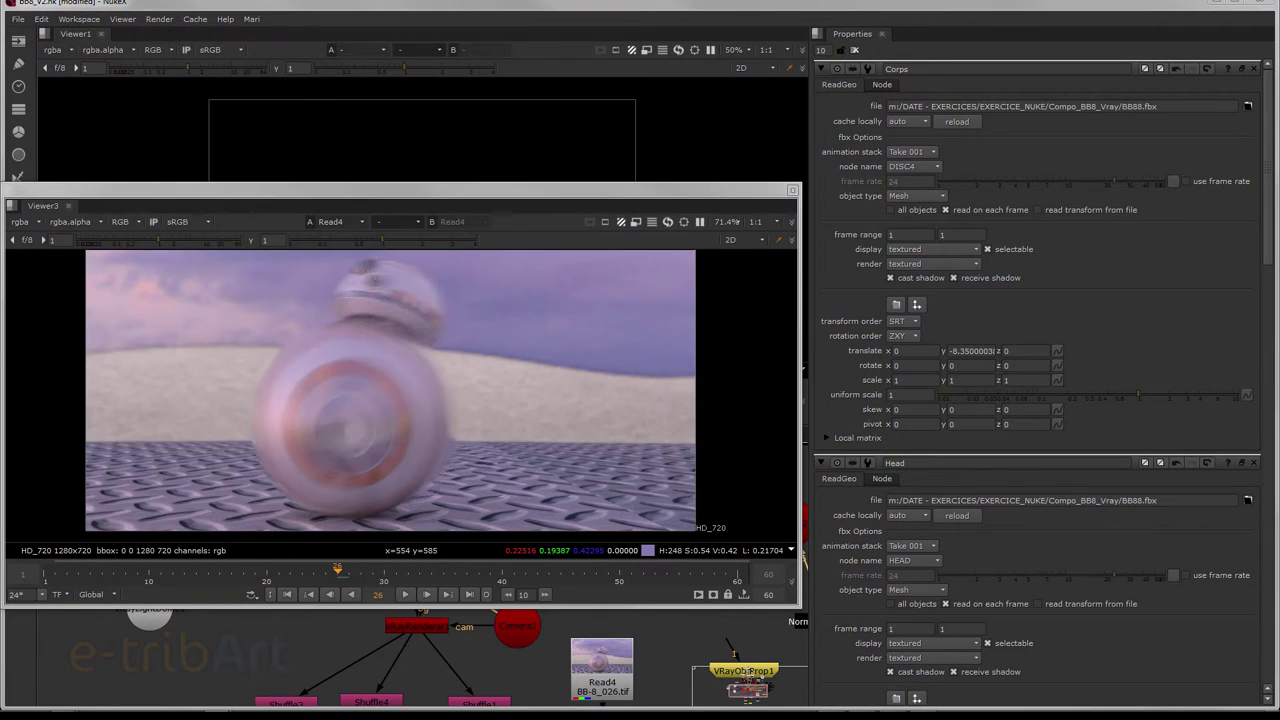
{"action": "left_click_drag", "start_coordinate": [493, 192], "coordinate": [500, 15]}
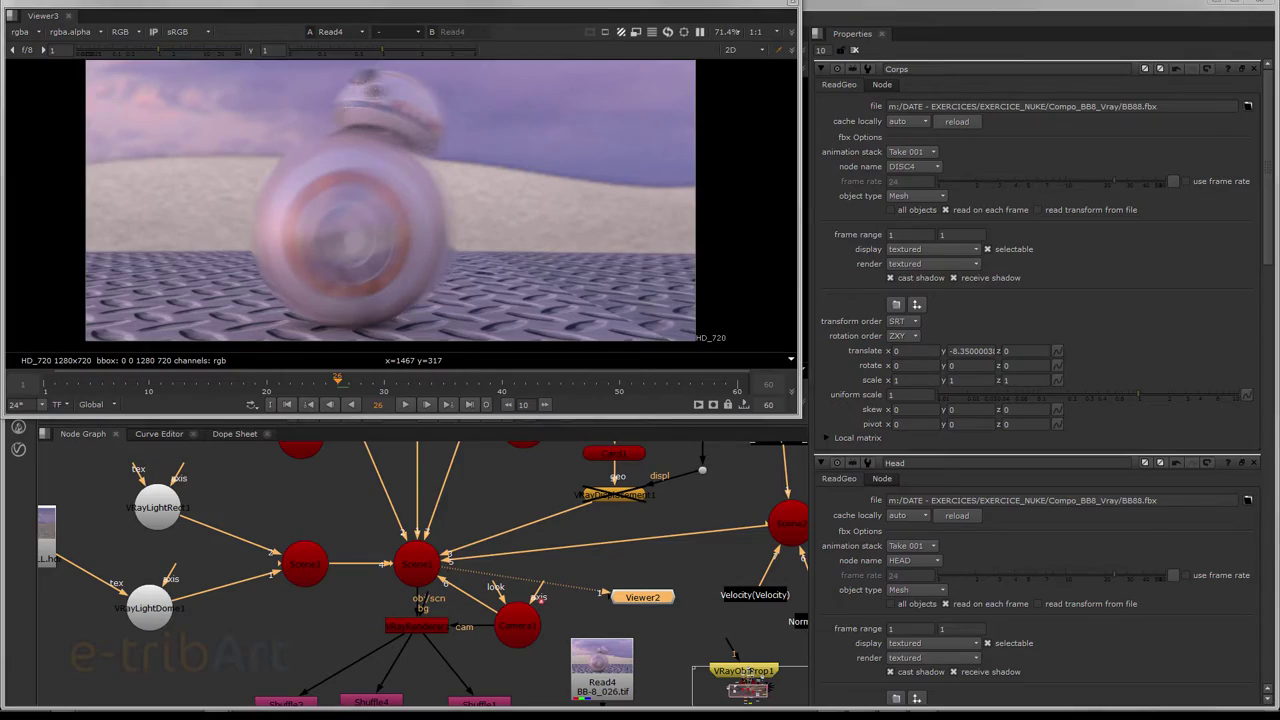
- Examine the whole 3D scene in Viewer2 from several angles, highlighting Camera1 and comparing frames 26 and 2
{"action": "scroll", "coordinate": [555, 318], "scroll_direction": "down", "scroll_amount": 4}
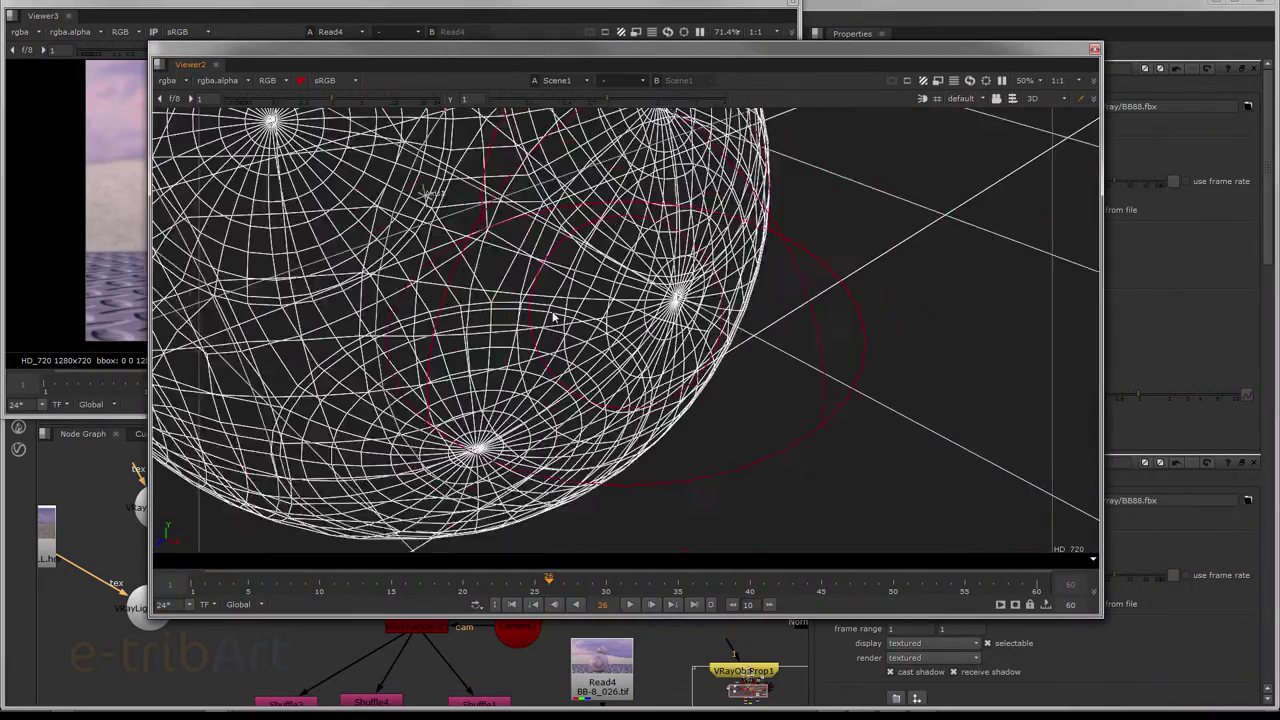
{"action": "scroll", "coordinate": [555, 318], "scroll_direction": "down", "scroll_amount": 8}
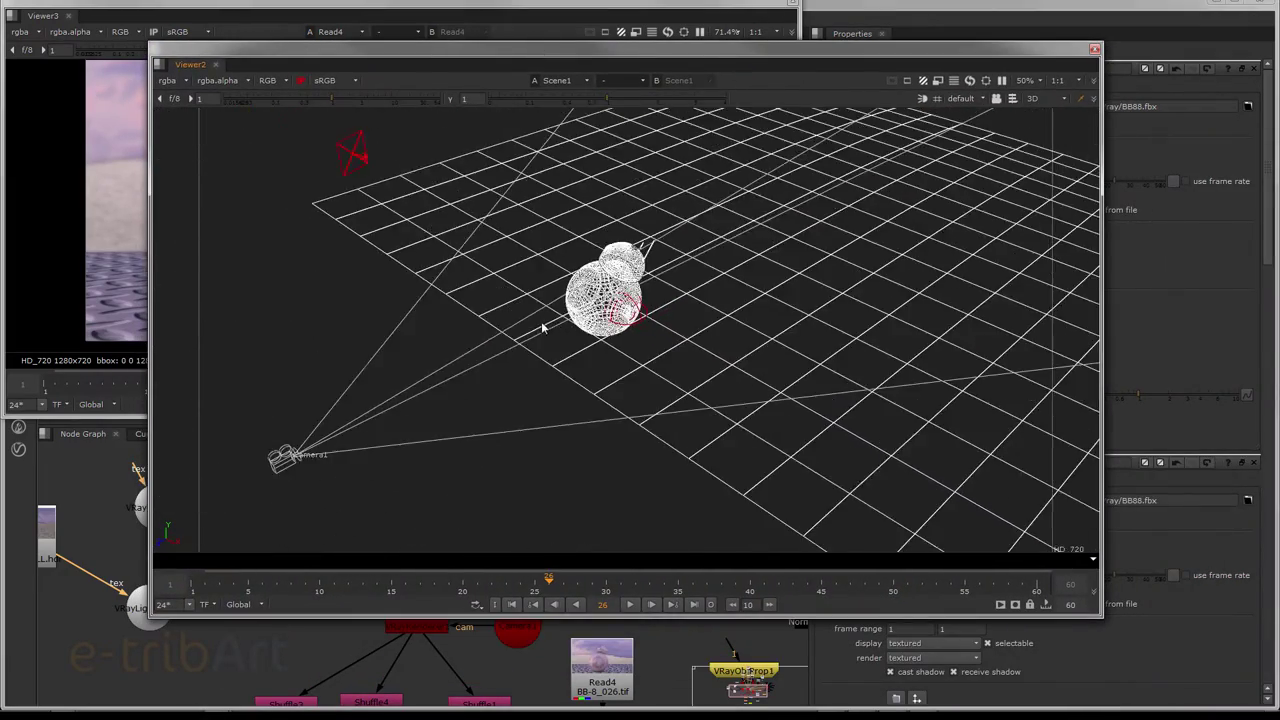
{"action": "left_click_drag", "start_coordinate": [541, 327], "coordinate": [674, 348], "text": "ctrl"}
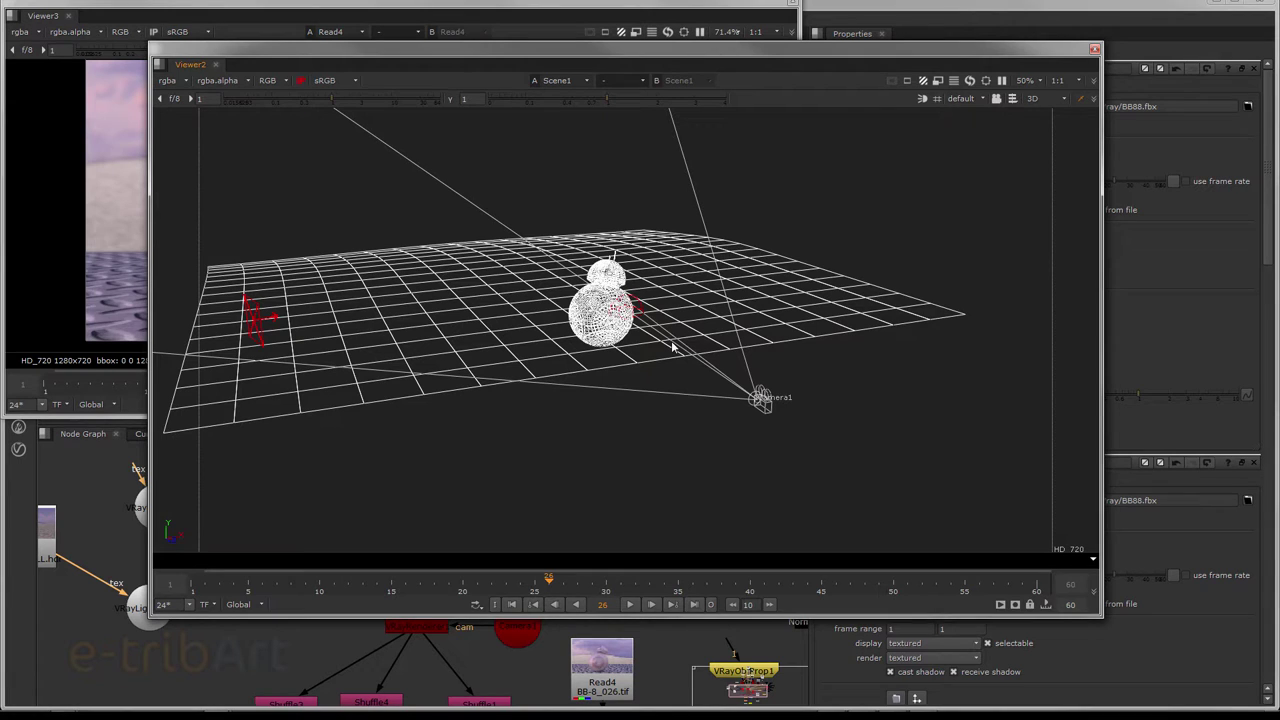
{"action": "mouse_move", "coordinate": [614, 344]}
{"action": "left_mouse_down", "text": "ctrl"}
{"action": "mouse_move", "coordinate": [562, 363]}
{"action": "mouse_move", "coordinate": [595, 327]}
{"action": "left_mouse_up", "text": "ctrl"}
{"action": "left_click", "coordinate": [517, 630]}
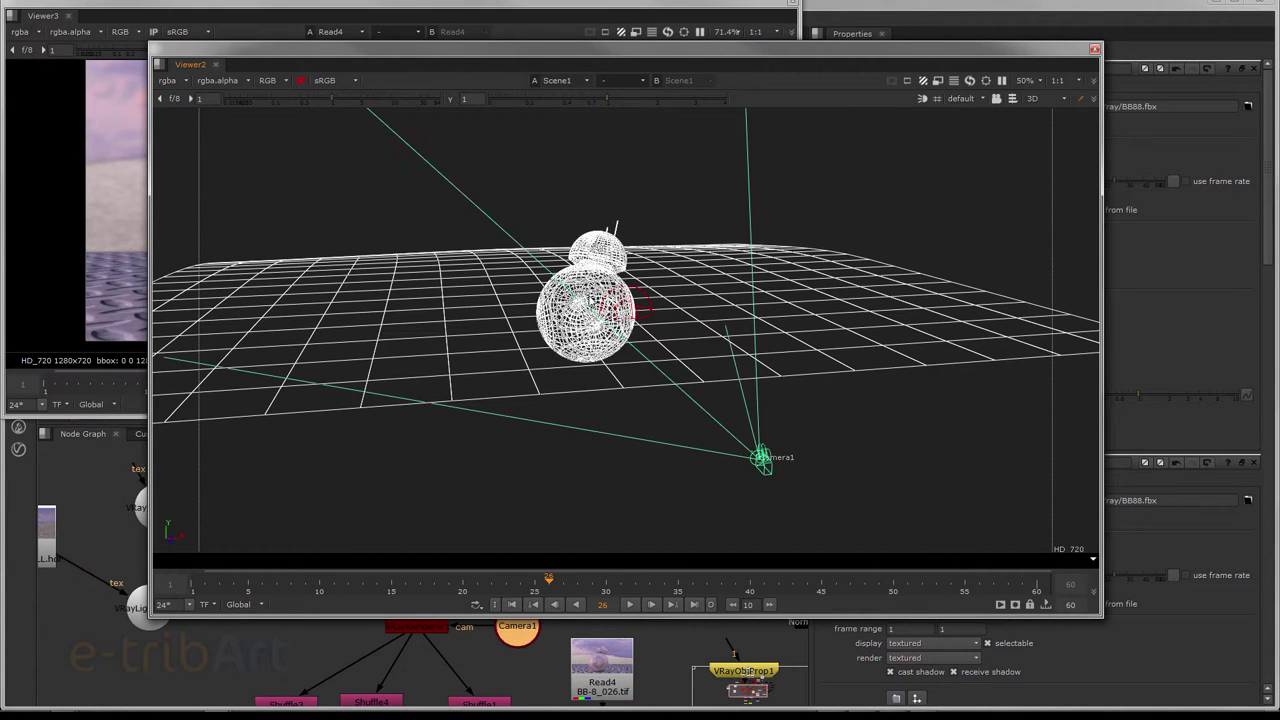
{"action": "left_click_drag", "start_coordinate": [781, 495], "coordinate": [738, 492], "text": "ctrl"}
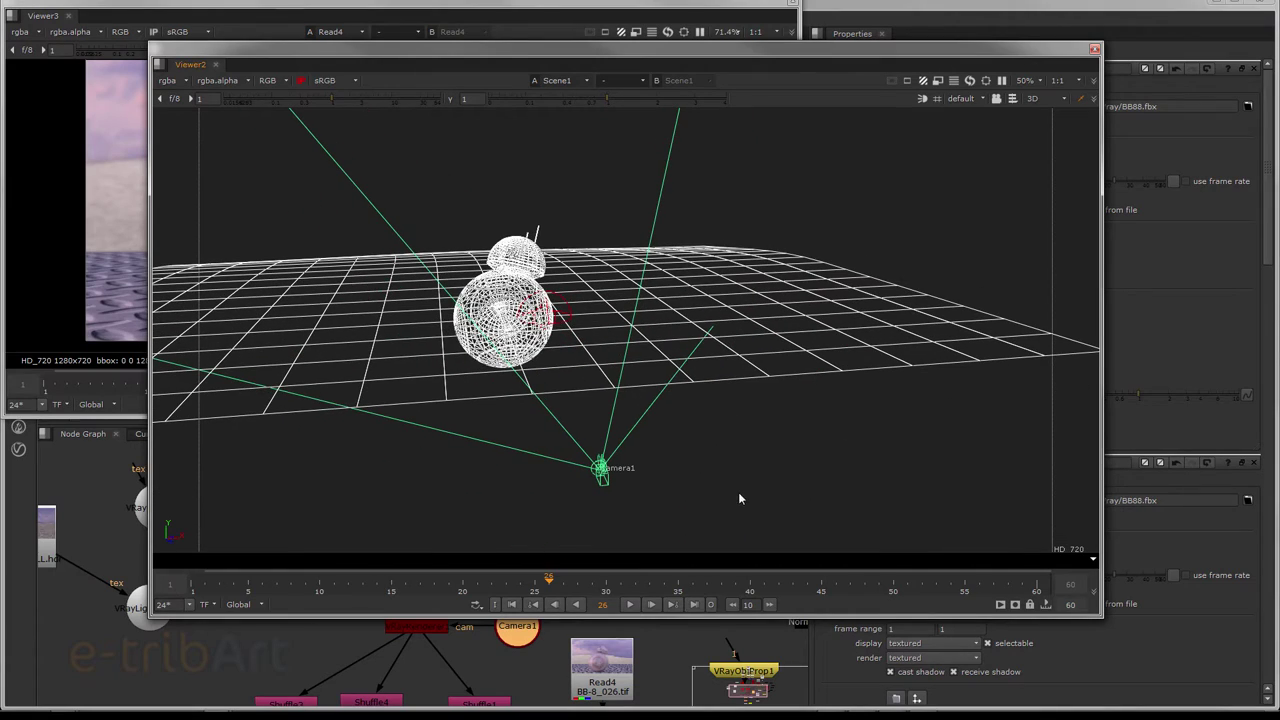
{"action": "left_click", "coordinate": [205, 585]}
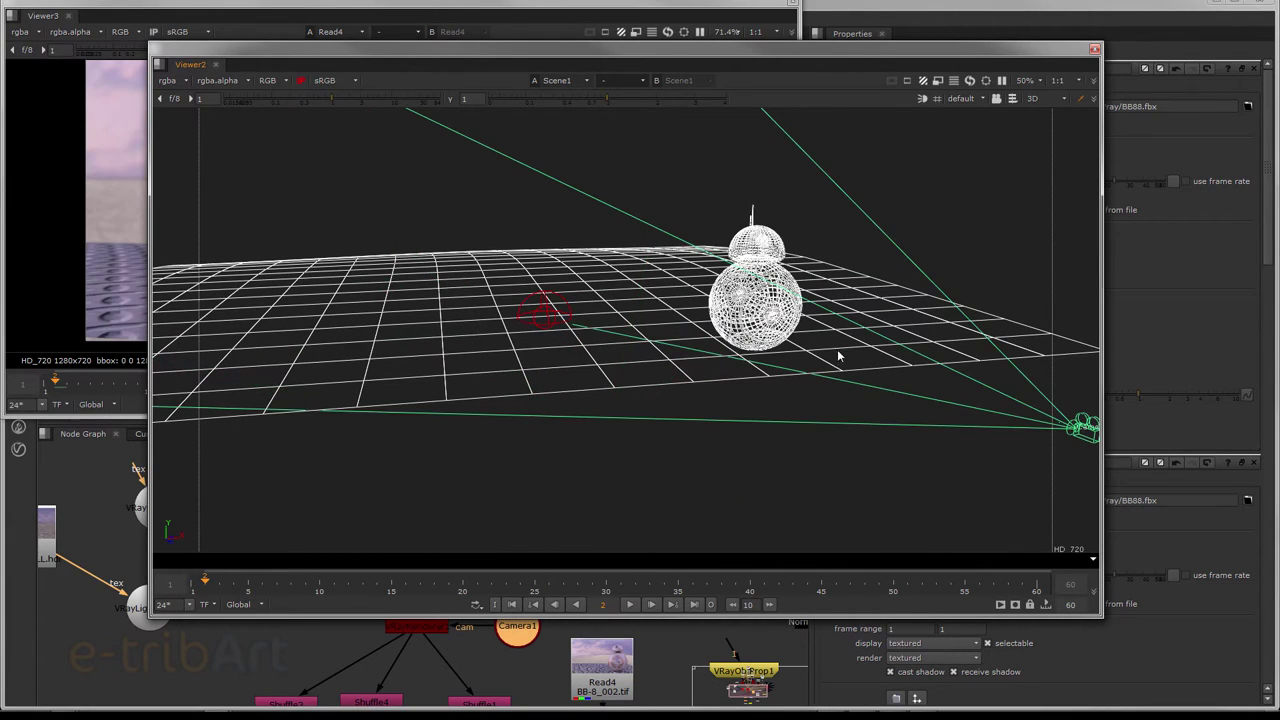
{"action": "left_click_drag", "start_coordinate": [837, 352], "coordinate": [665, 450], "text": "ctrl"}
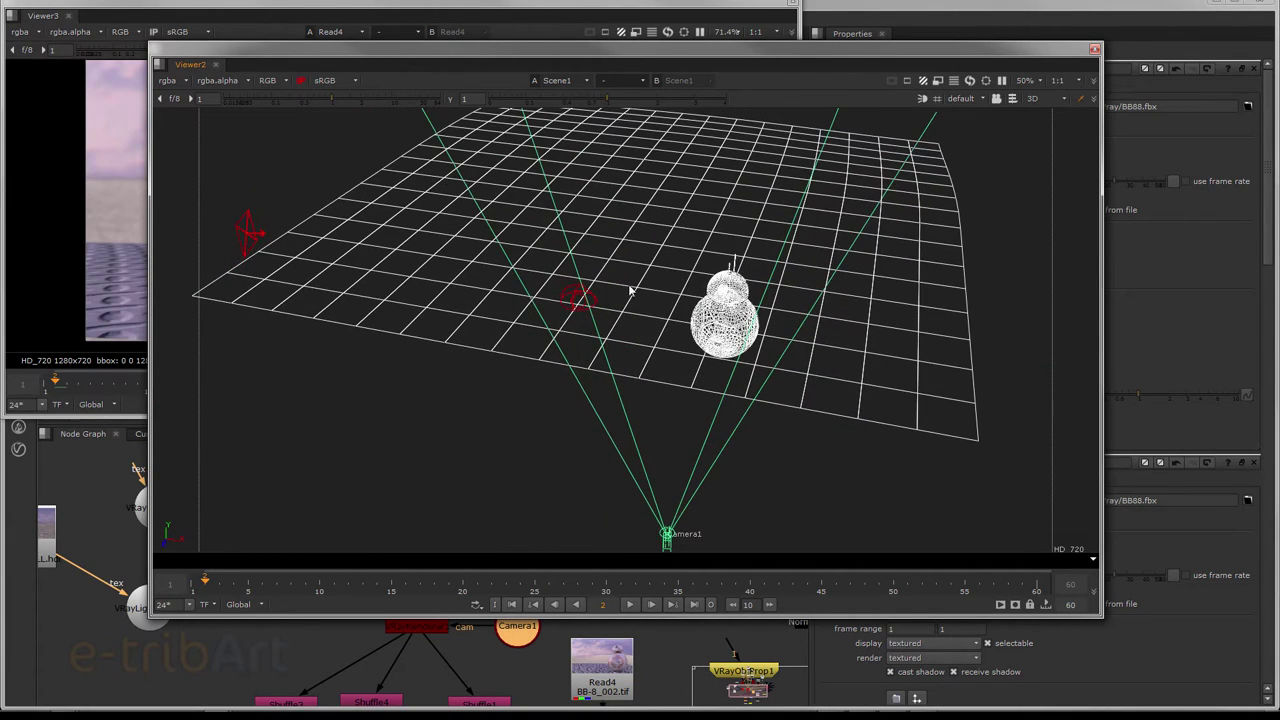
- Highlight the dome light and the rectangular light in the 3D scene, and compare the robot's position at frames 54 and 1
{"action": "left_click_drag", "start_coordinate": [300, 586], "coordinate": [180, 586]}
{"action": "left_click", "coordinate": [579, 302]}
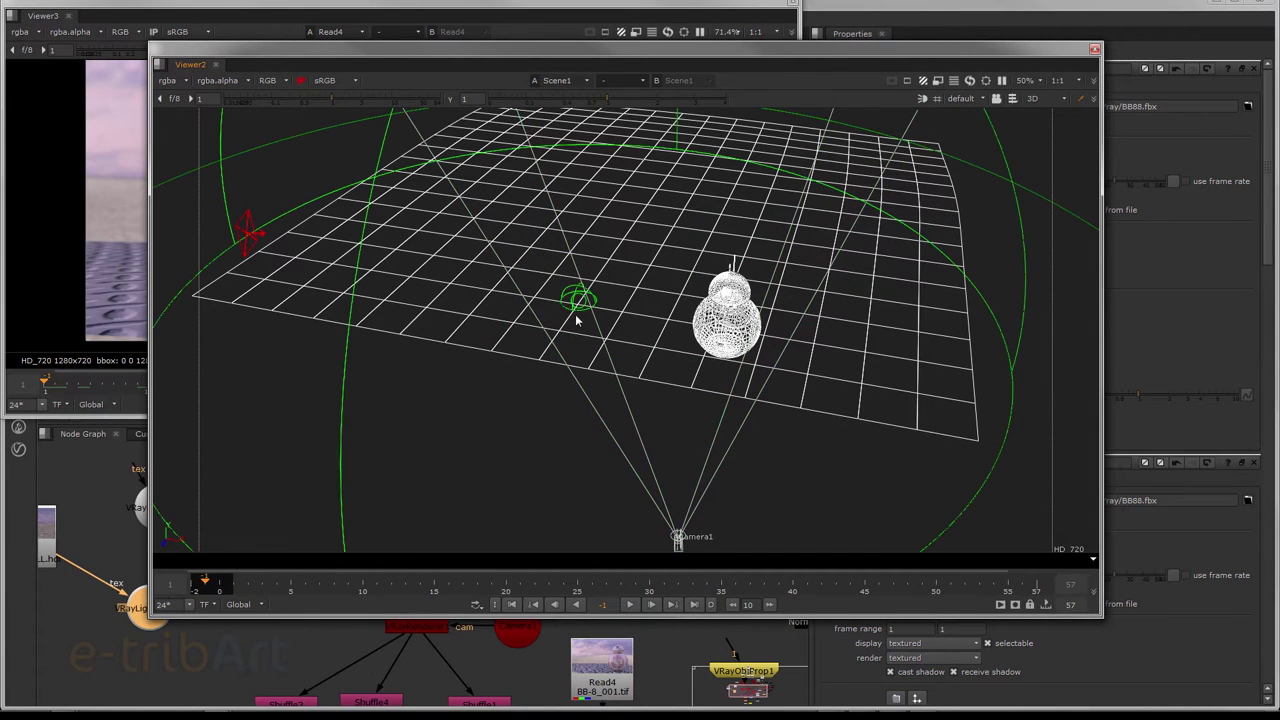
{"action": "left_click", "coordinate": [240, 215]}
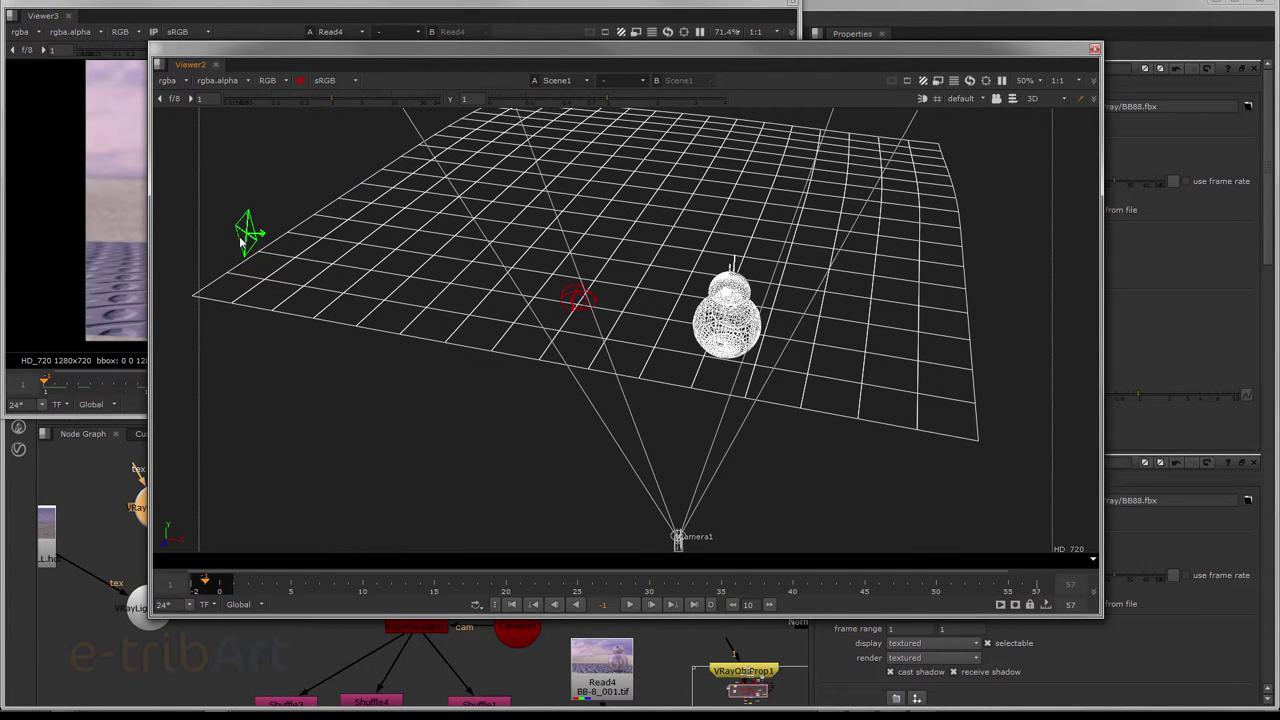
{"action": "left_click", "coordinate": [994, 588]}
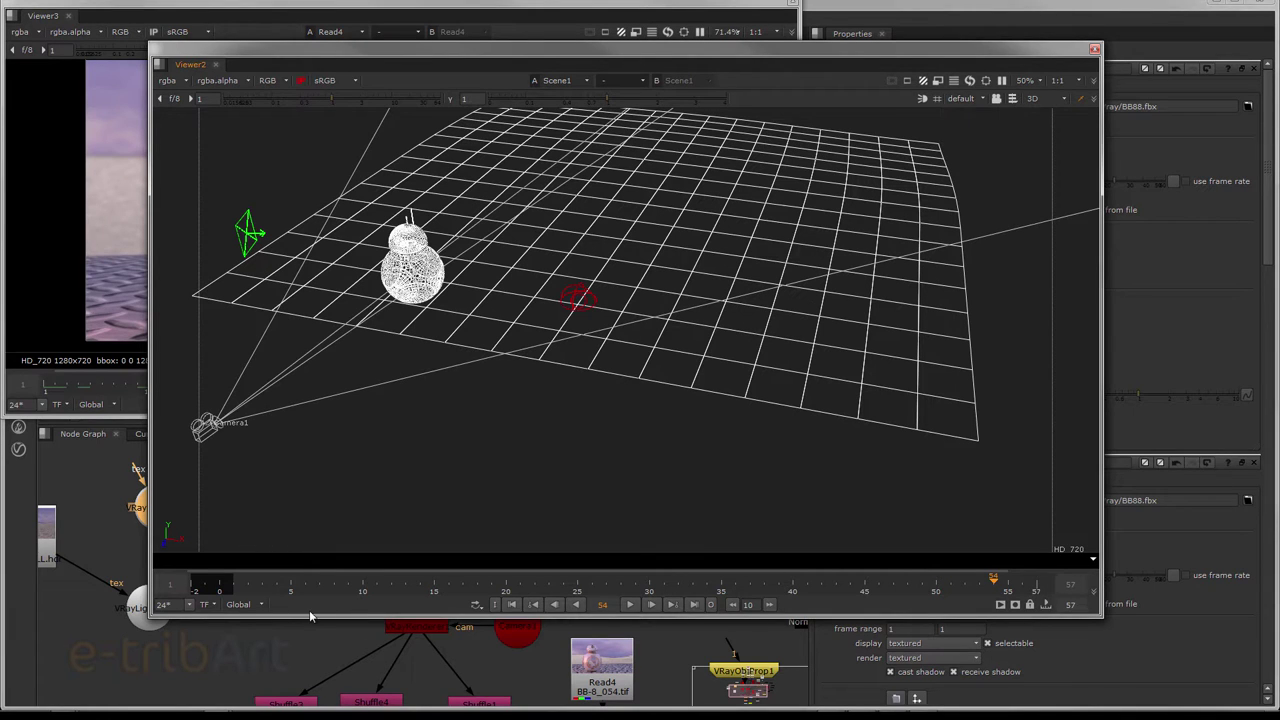
{"action": "left_click", "coordinate": [240, 592]}
- Select the curved ground mesh and examine its shape from low and high angles relative to the robot and camera
{"action": "left_click_drag", "start_coordinate": [426, 513], "coordinate": [548, 381], "text": "ctrl"}
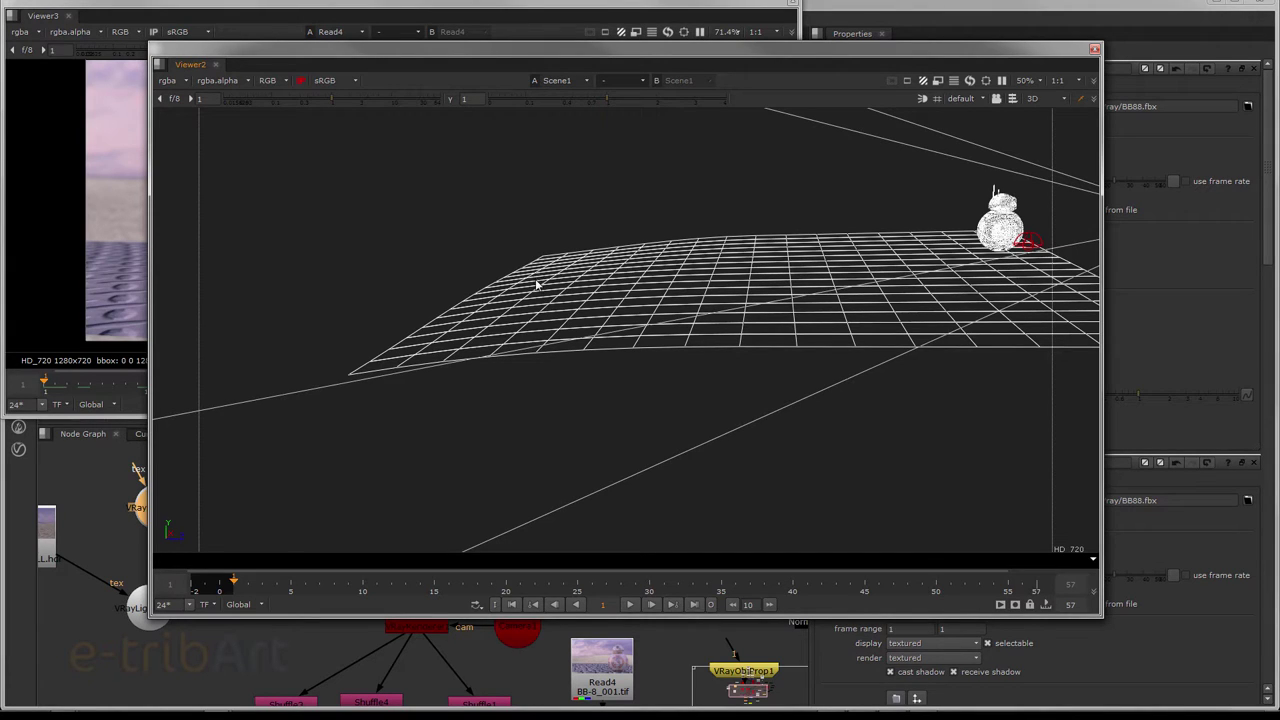
{"action": "left_click", "coordinate": [487, 300]}
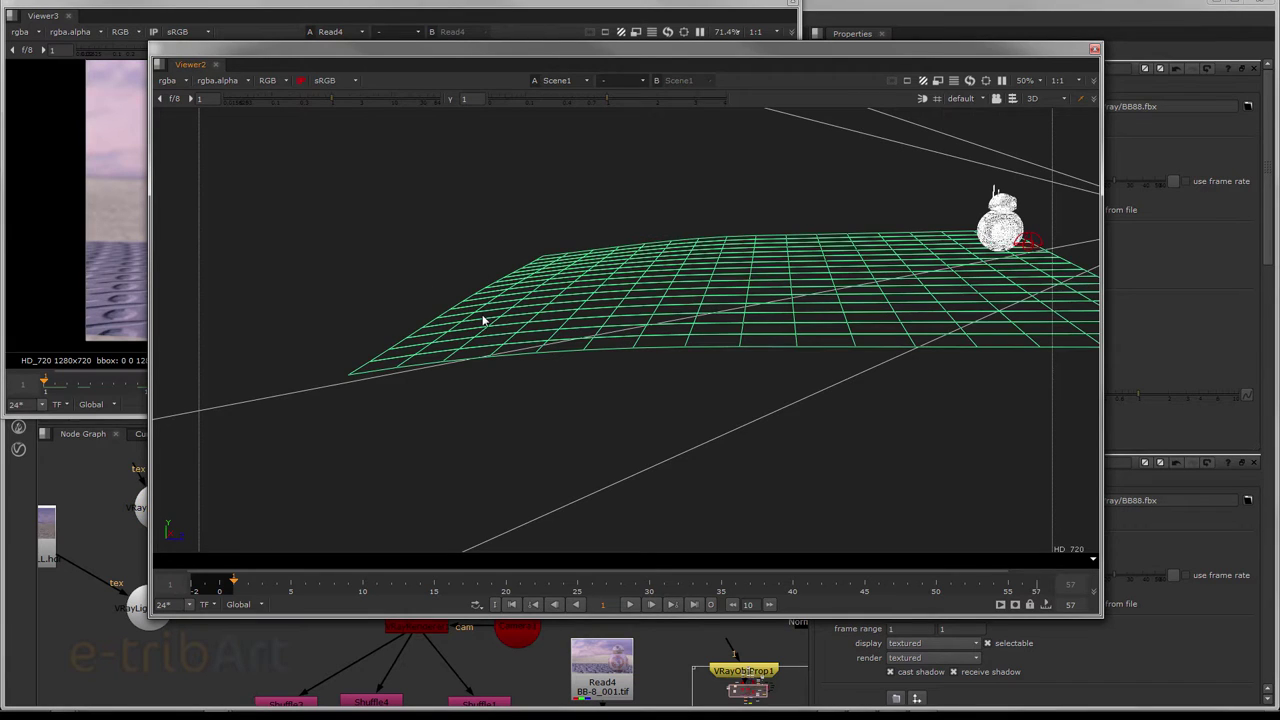
{"action": "right_click_drag", "start_coordinate": [628, 347], "coordinate": [643, 322], "text": "alt"}
{"action": "right_click_drag", "start_coordinate": [628, 374], "coordinate": [634, 346], "text": "alt"}
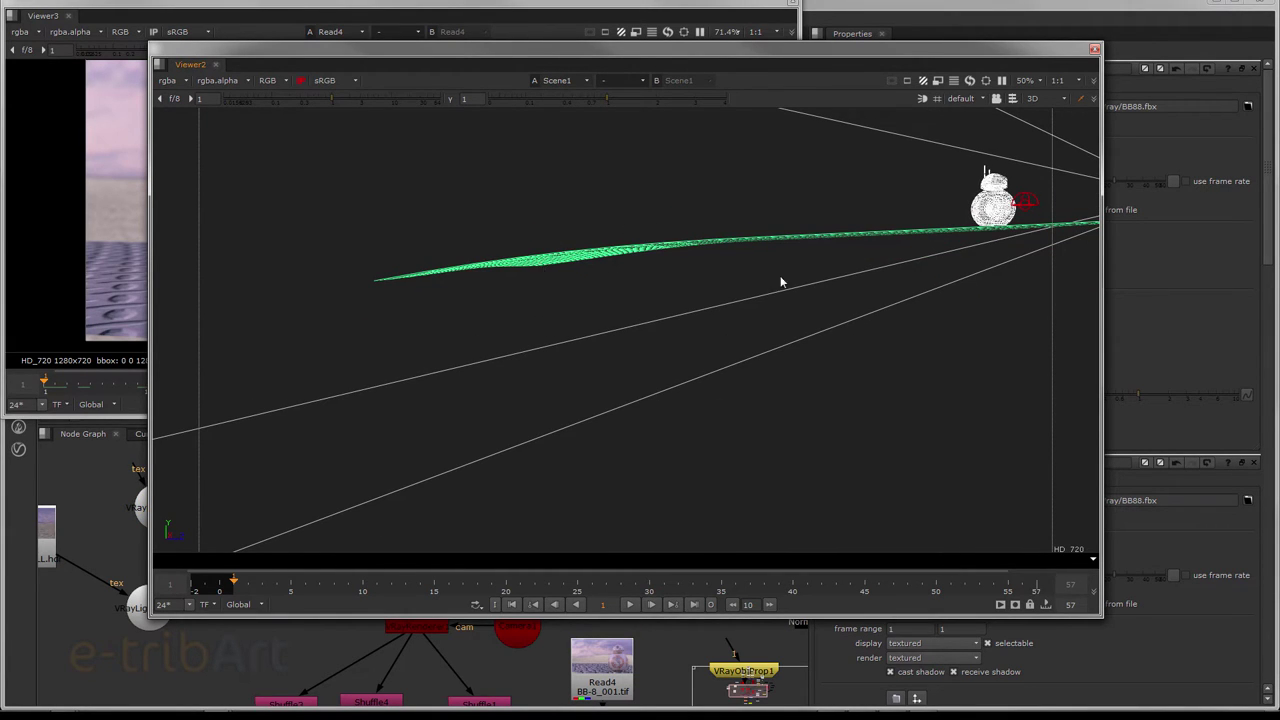
{"action": "right_click_drag", "start_coordinate": [786, 324], "coordinate": [645, 345], "text": "alt"}
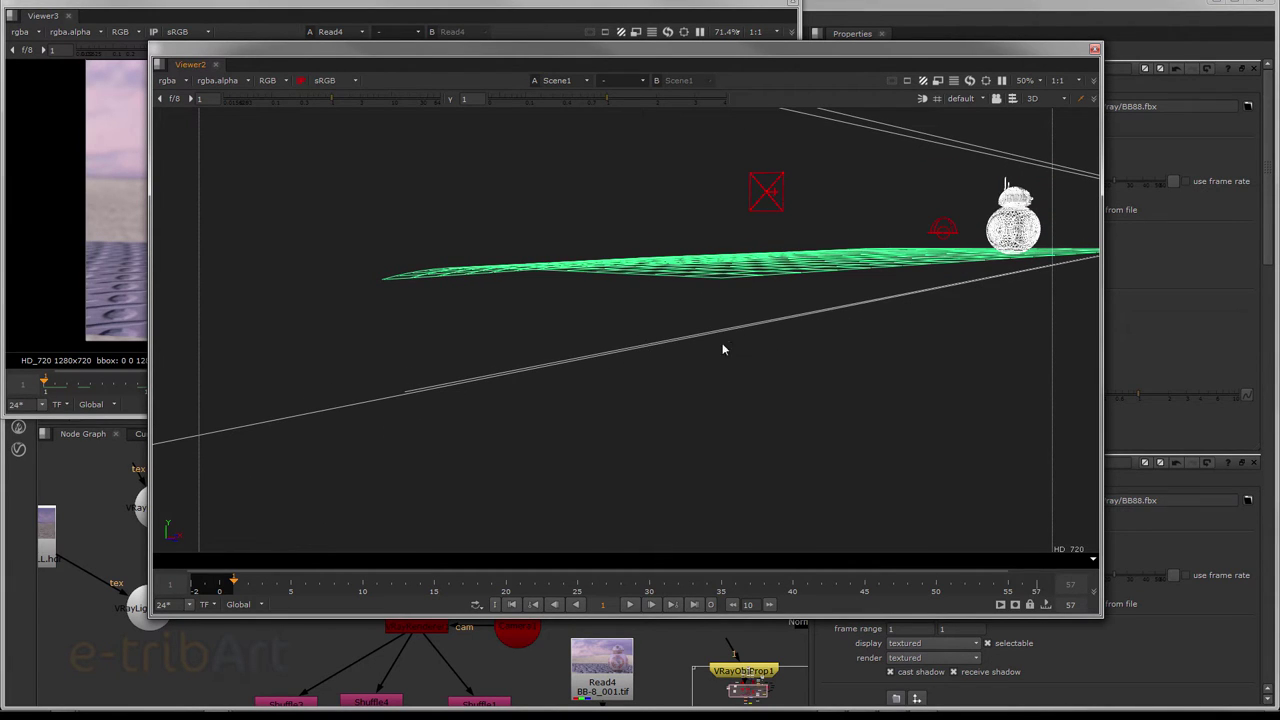
{"action": "right_click_drag", "start_coordinate": [723, 349], "coordinate": [615, 378], "text": "alt"}
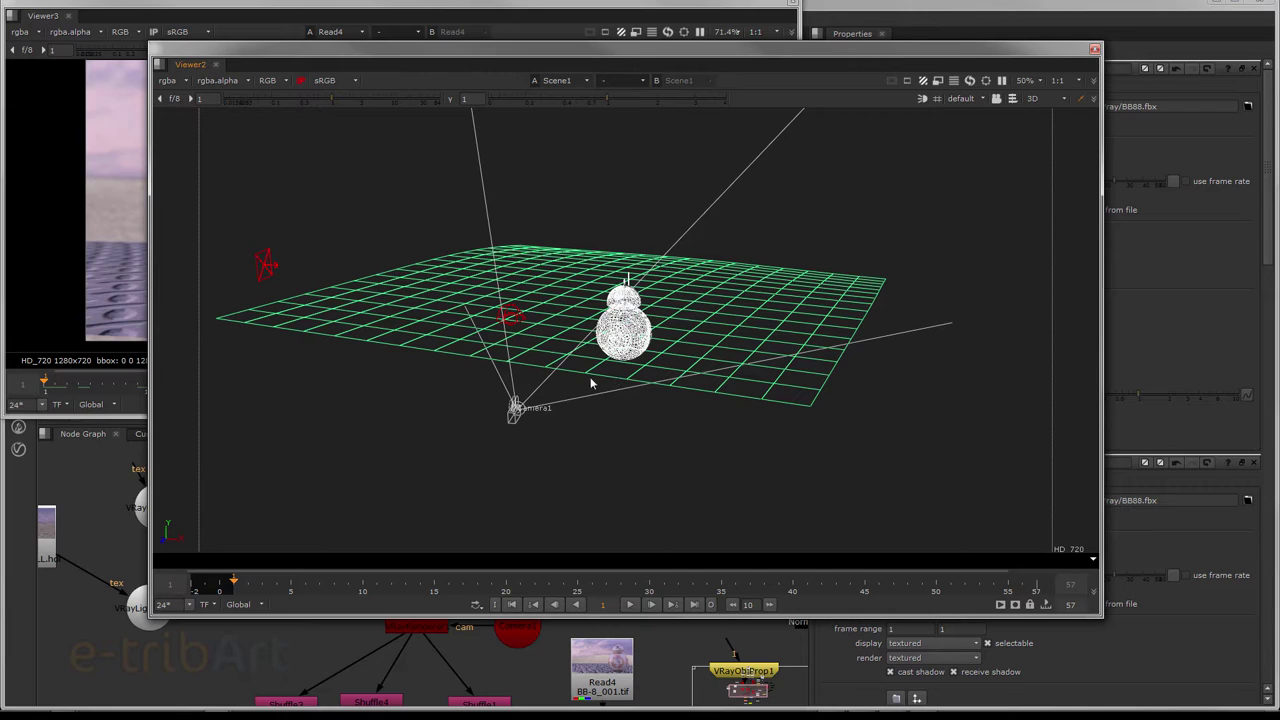
{"action": "right_click_drag", "start_coordinate": [548, 428], "coordinate": [579, 459], "text": "alt"}
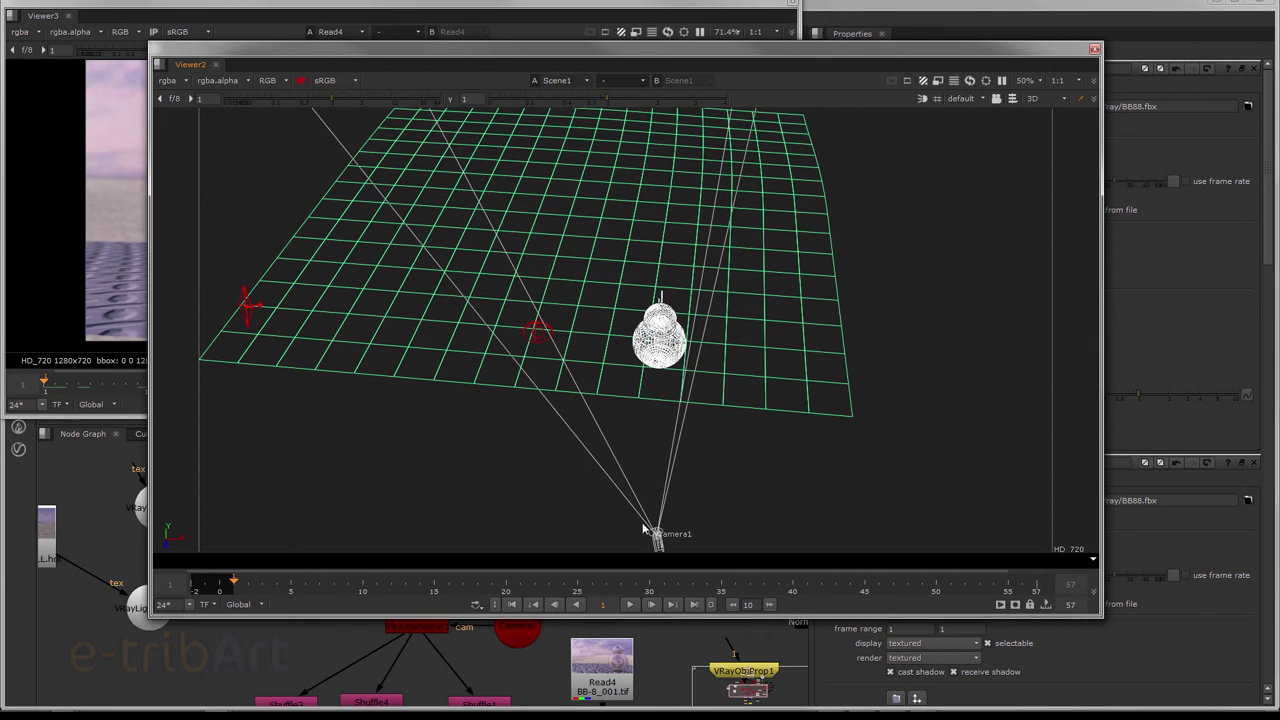
- Shrink the floating Viewer2 window, frame the whole 3D scene in it, and place it beside Viewer3
{"action": "mouse_move", "coordinate": [249, 588]}
{"action": "left_mouse_down"}
{"action": "mouse_move", "coordinate": [753, 585]}
{"action": "mouse_move", "coordinate": [320, 586]}
{"action": "mouse_move", "coordinate": [236, 607]}
{"action": "left_mouse_up"}
{"action": "left_click_drag", "start_coordinate": [534, 51], "coordinate": [574, 43]}
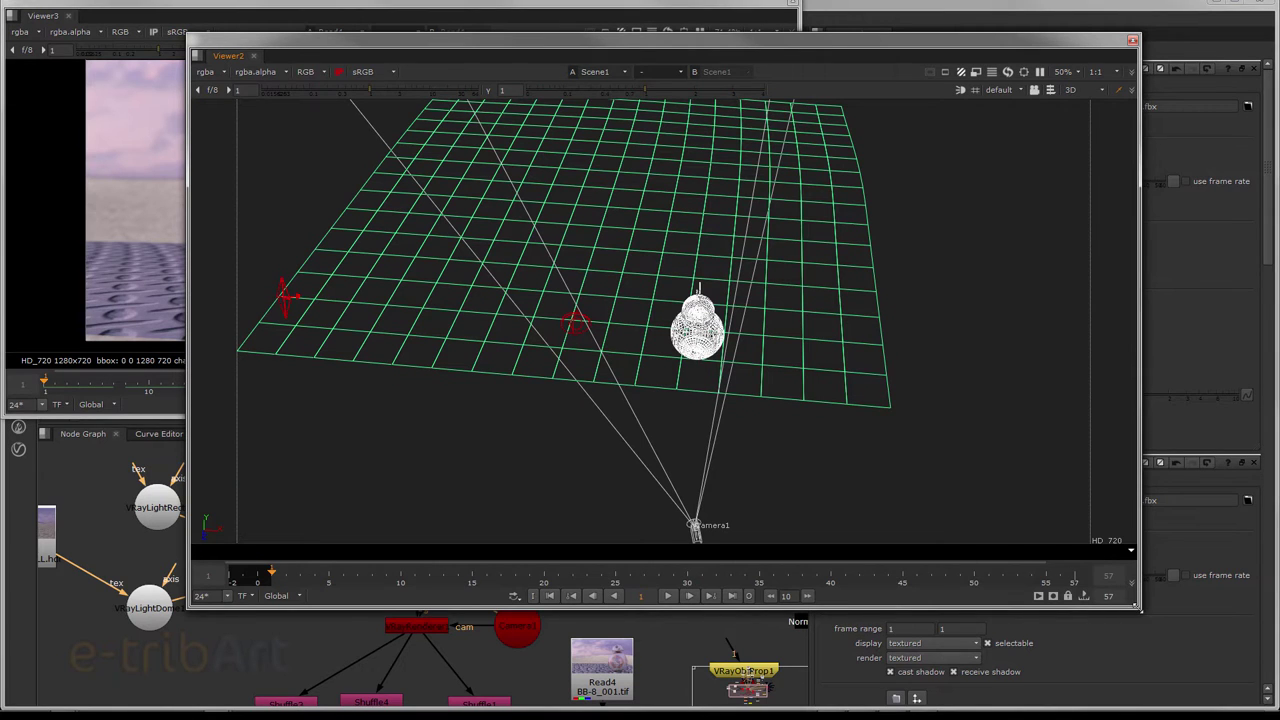
{"action": "left_click_drag", "start_coordinate": [1137, 617], "coordinate": [892, 449]}
{"action": "right_click_drag", "start_coordinate": [703, 345], "coordinate": [712, 315], "text": "alt"}
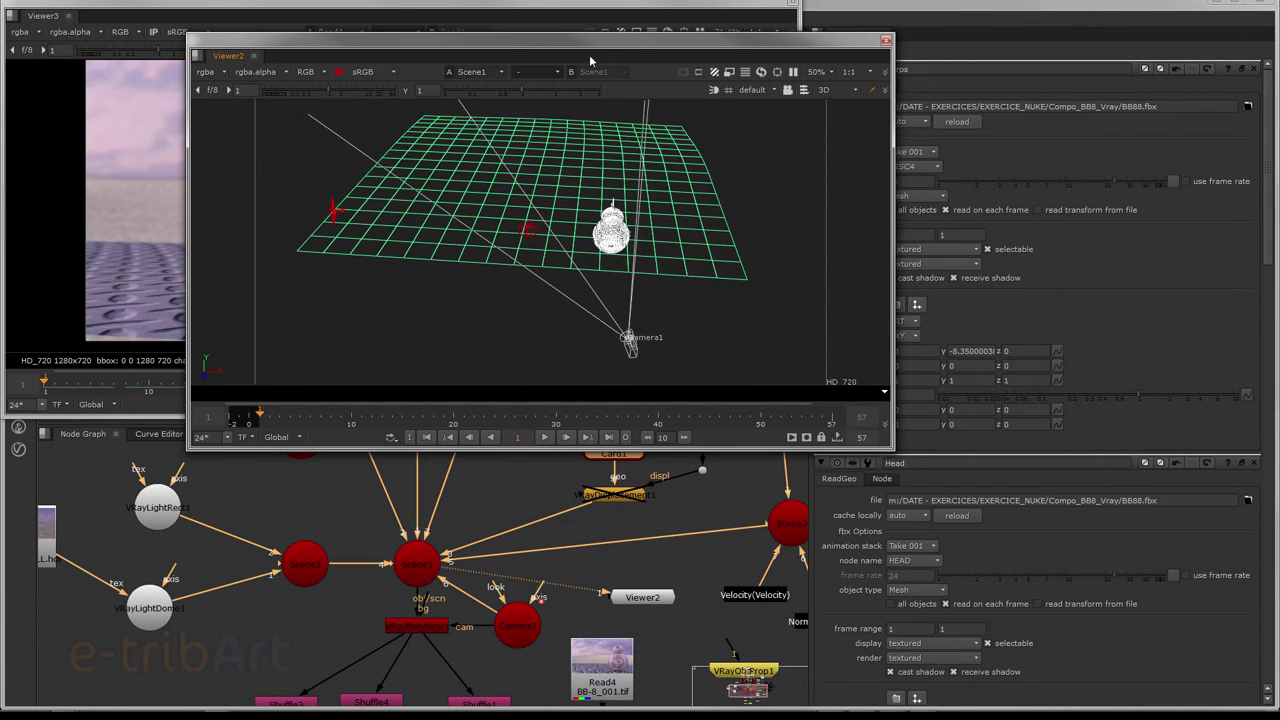
{"action": "left_click_drag", "start_coordinate": [595, 55], "coordinate": [975, 20]}
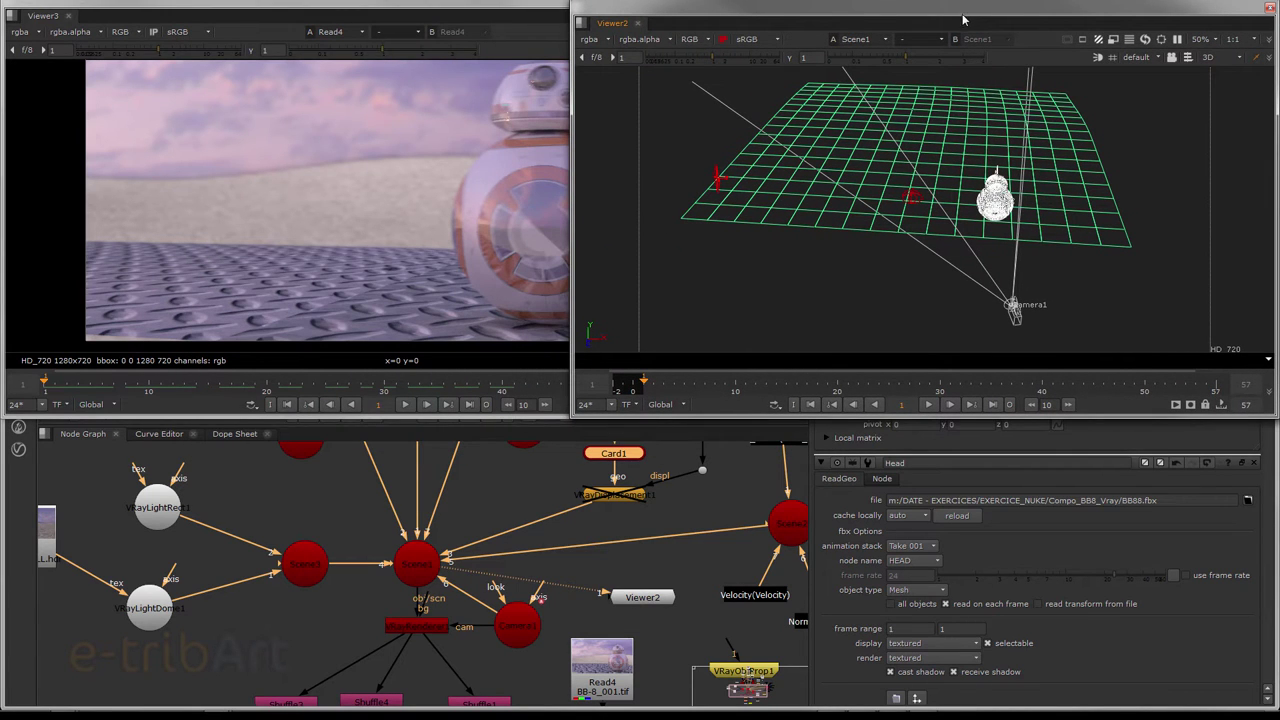
- Highlight TransformGeo3 and TransformGeo2 in the node graph to trace their links to the robot geometry and axes
{"action": "middle_click_drag", "start_coordinate": [495, 550], "coordinate": [409, 623]}
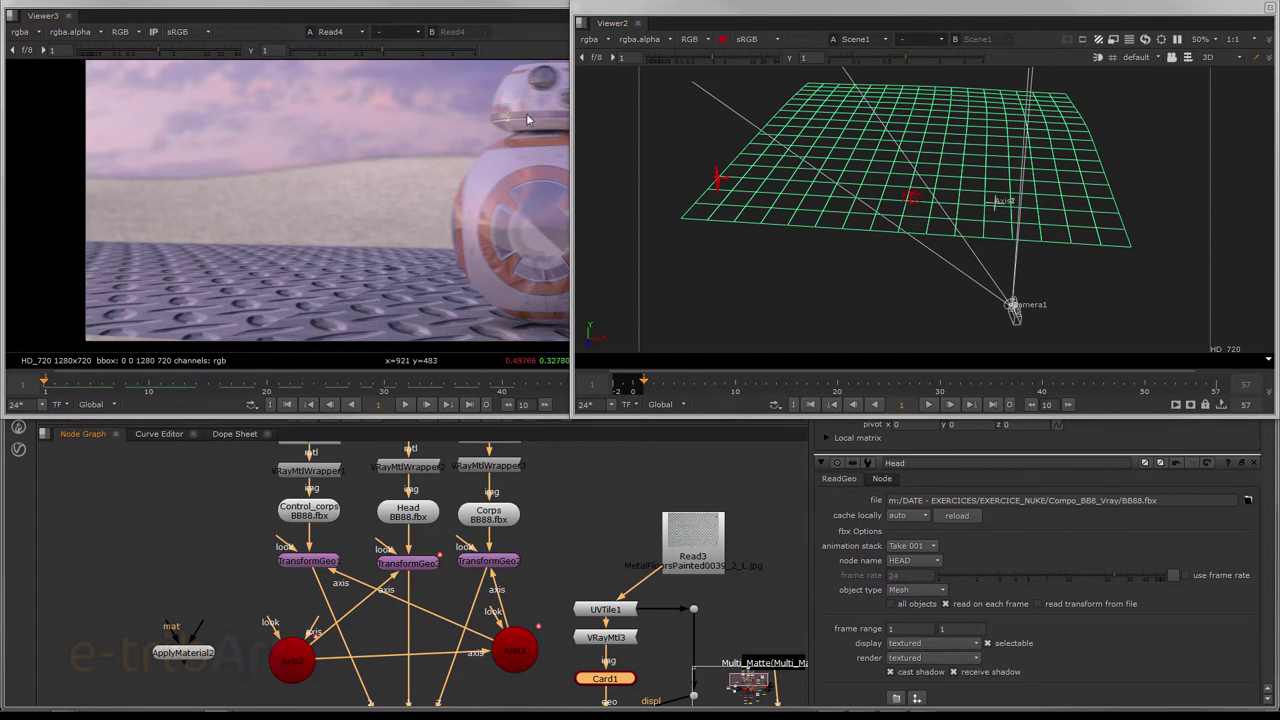
{"action": "left_click", "coordinate": [411, 572]}
{"action": "left_click", "coordinate": [484, 565]}
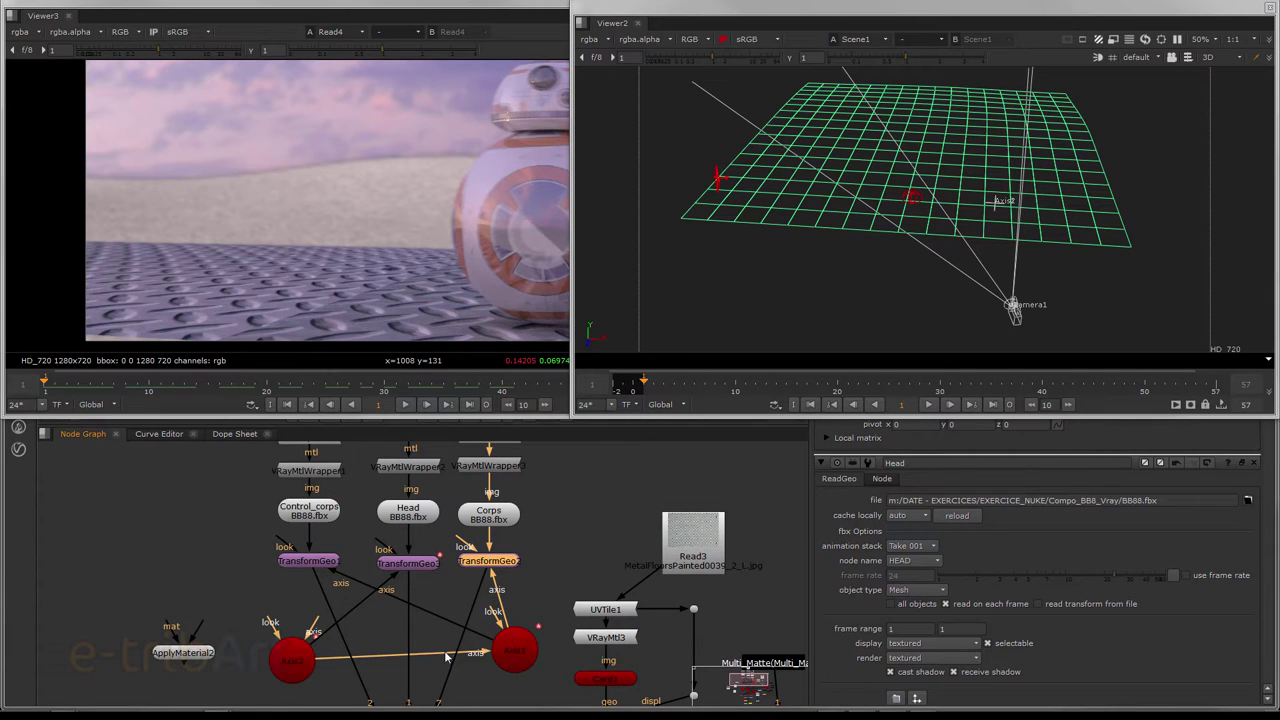
{"action": "scroll", "coordinate": [446, 648], "scroll_direction": "down", "scroll_amount": 4}
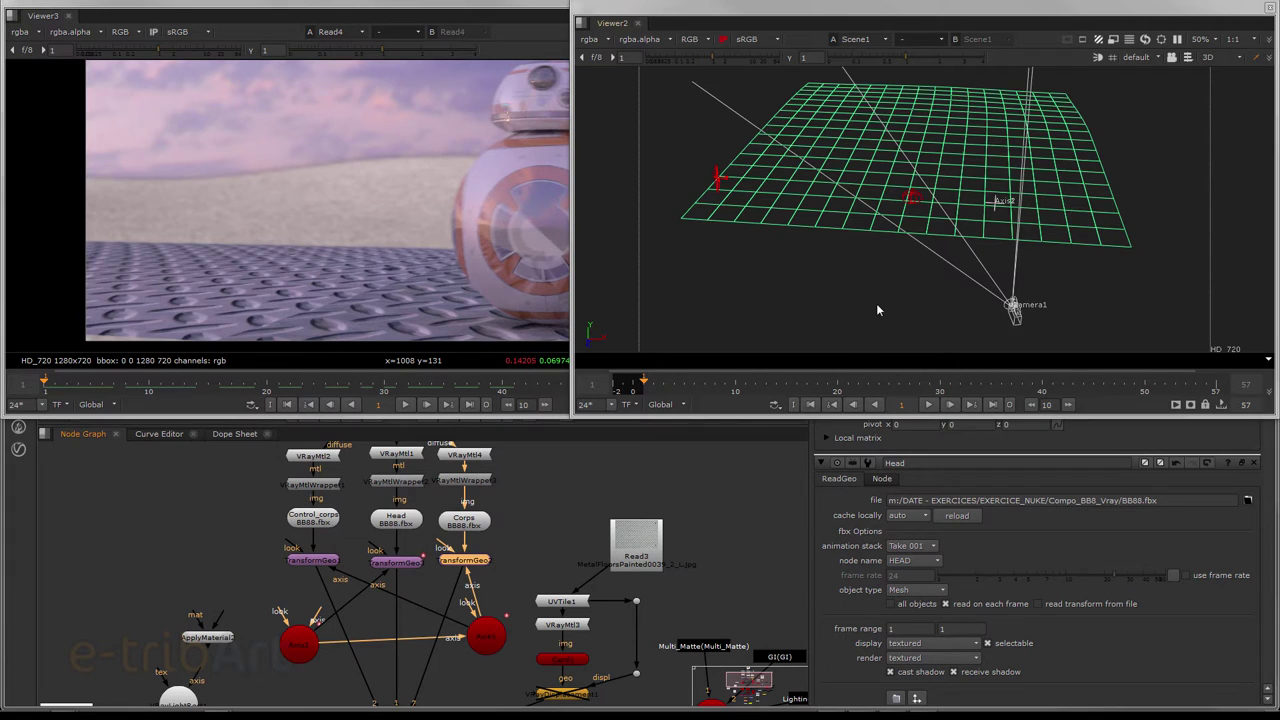
- Highlight the Corps mesh on the robot close up and examine how the three TransformGeo nodes connect to Axis1 and Axis2
{"action": "mouse_move", "coordinate": [876, 303]}
{"action": "left_mouse_down", "text": "ctrl"}
{"action": "mouse_move", "coordinate": [930, 289]}
{"action": "mouse_move", "coordinate": [886, 289]}
{"action": "mouse_move", "coordinate": [875, 304]}
{"action": "left_mouse_up", "text": "ctrl"}
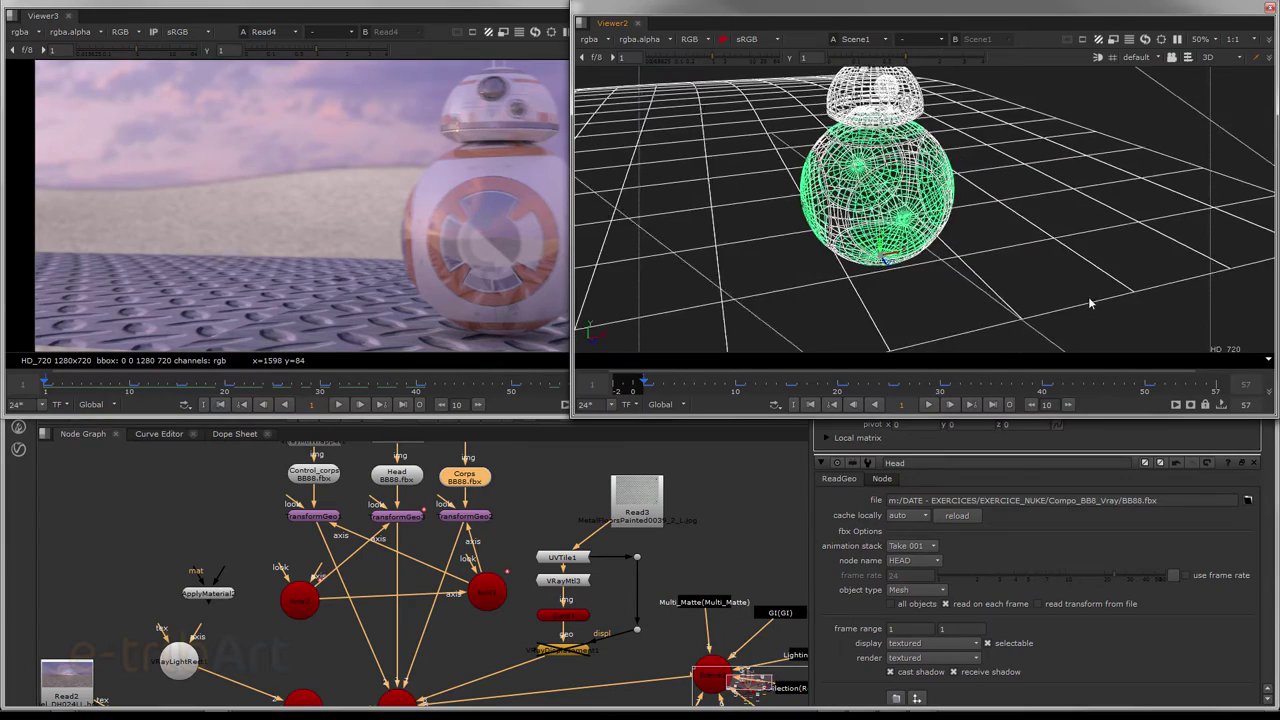
{"action": "left_click_drag", "start_coordinate": [1100, 298], "coordinate": [970, 272], "text": "ctrl"}
{"action": "scroll", "coordinate": [1000, 290], "scroll_direction": "up", "scroll_amount": 3}
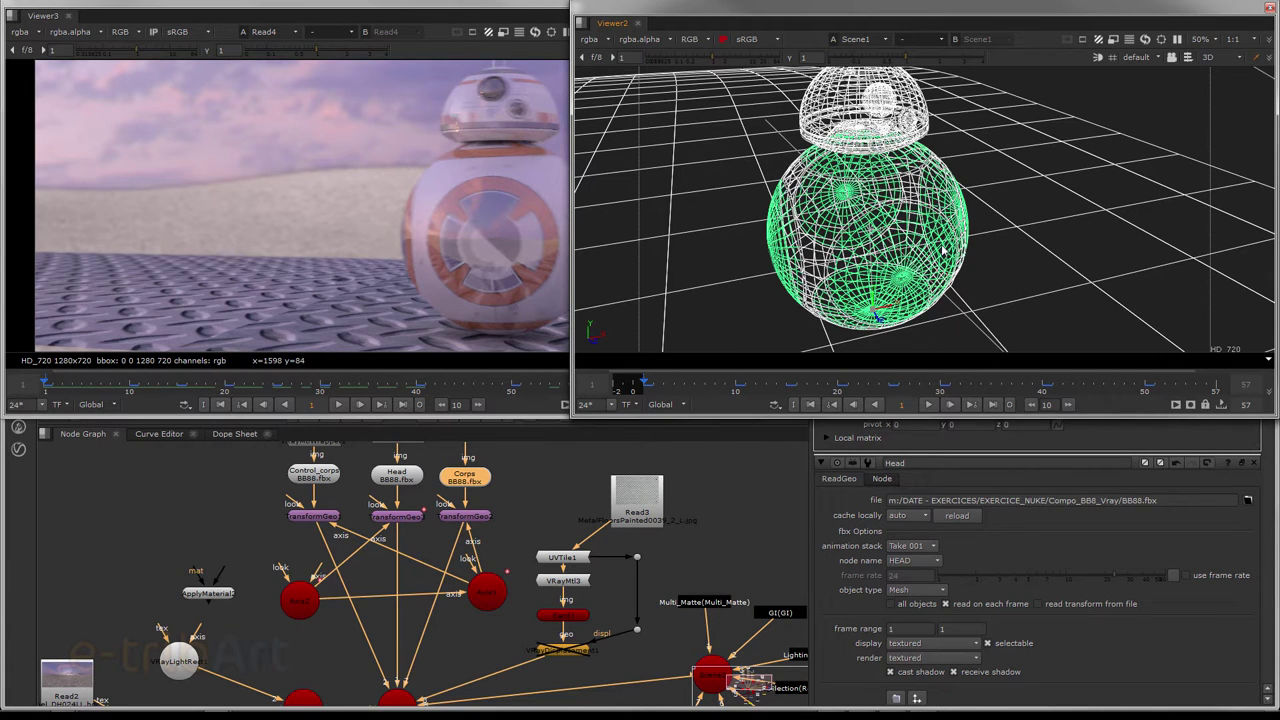
{"action": "middle_click_drag", "start_coordinate": [470, 545], "coordinate": [484, 563]}
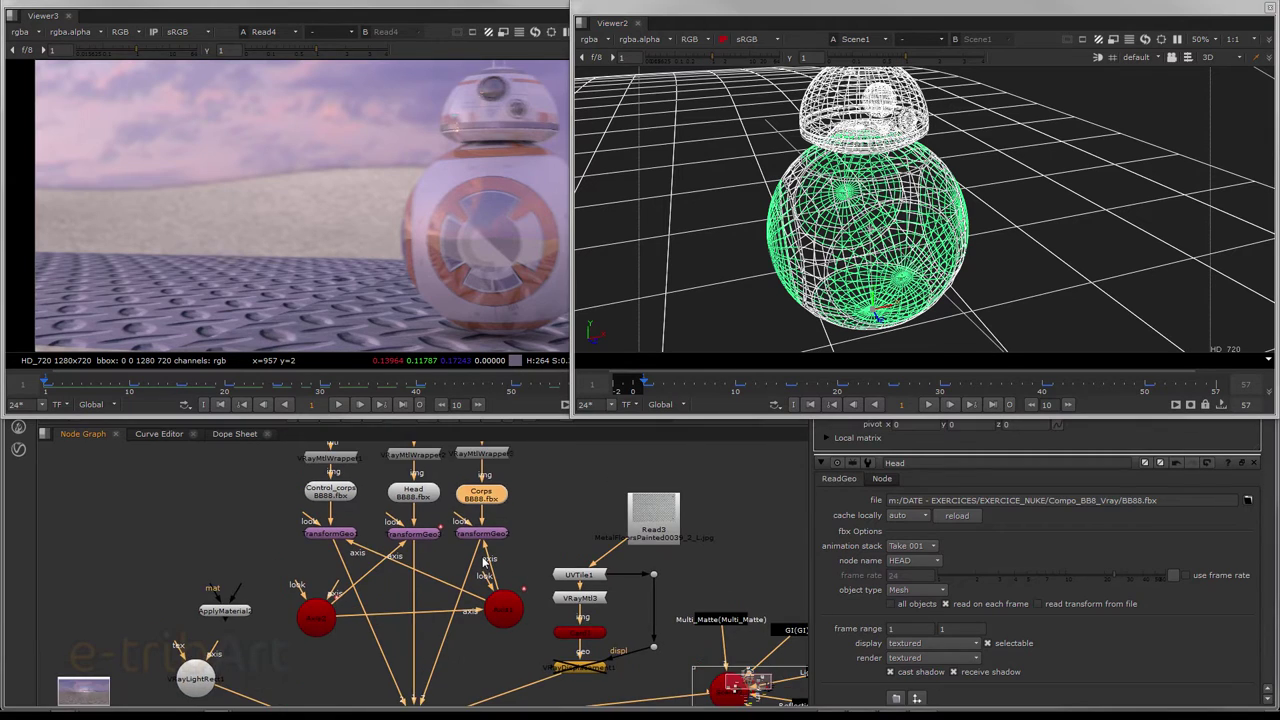
{"action": "scroll", "coordinate": [484, 563], "scroll_direction": "up", "scroll_amount": 4}
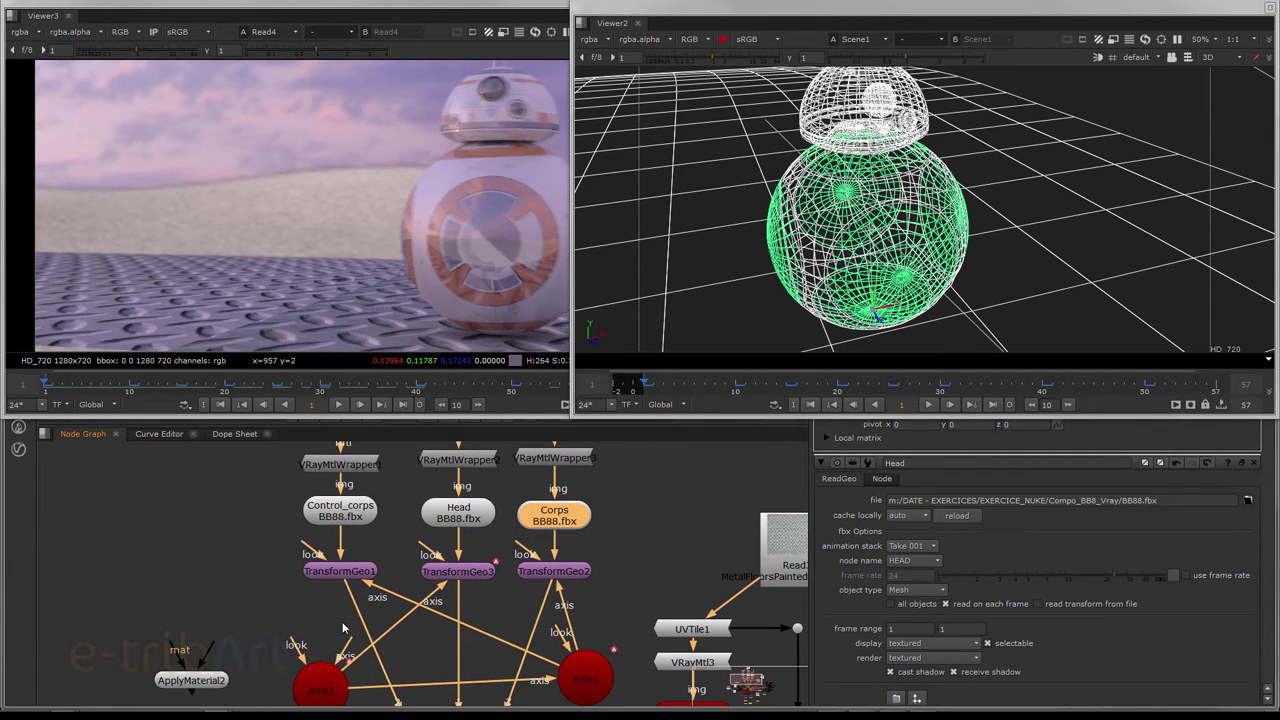
{"action": "middle_click_drag", "start_coordinate": [343, 628], "coordinate": [334, 603]}
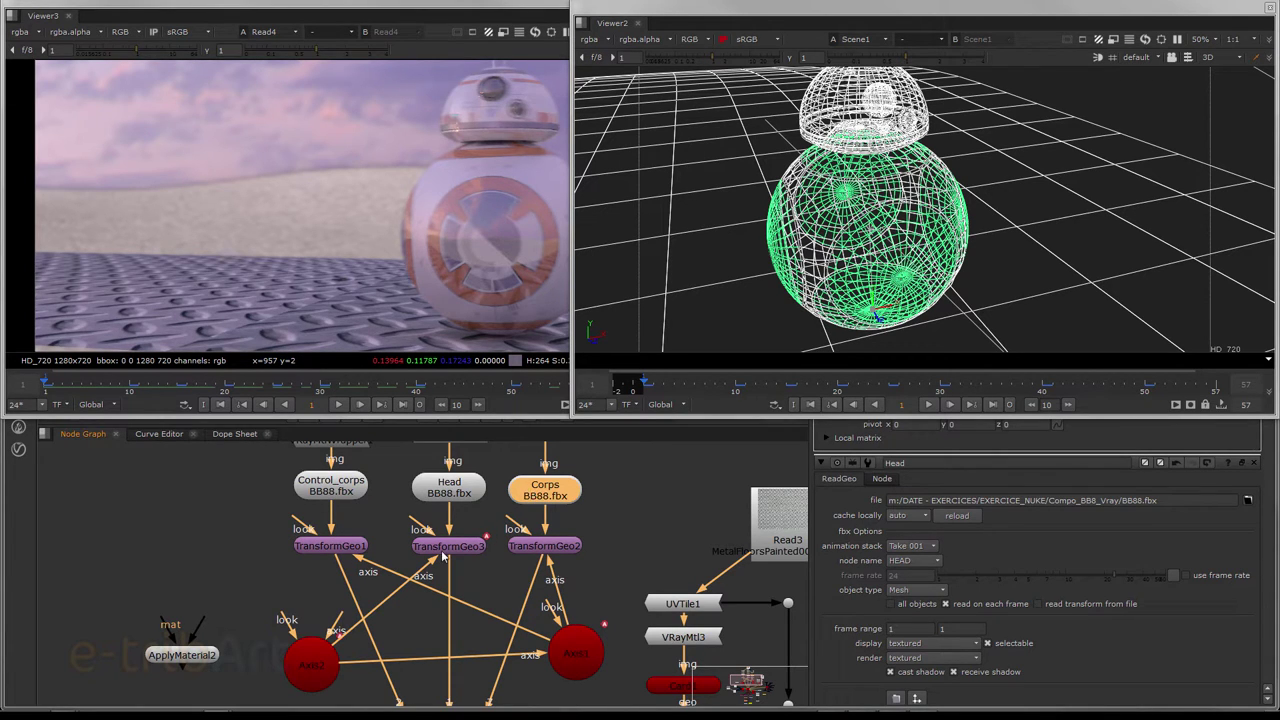
{"action": "middle_click_drag", "start_coordinate": [380, 655], "coordinate": [355, 635]}
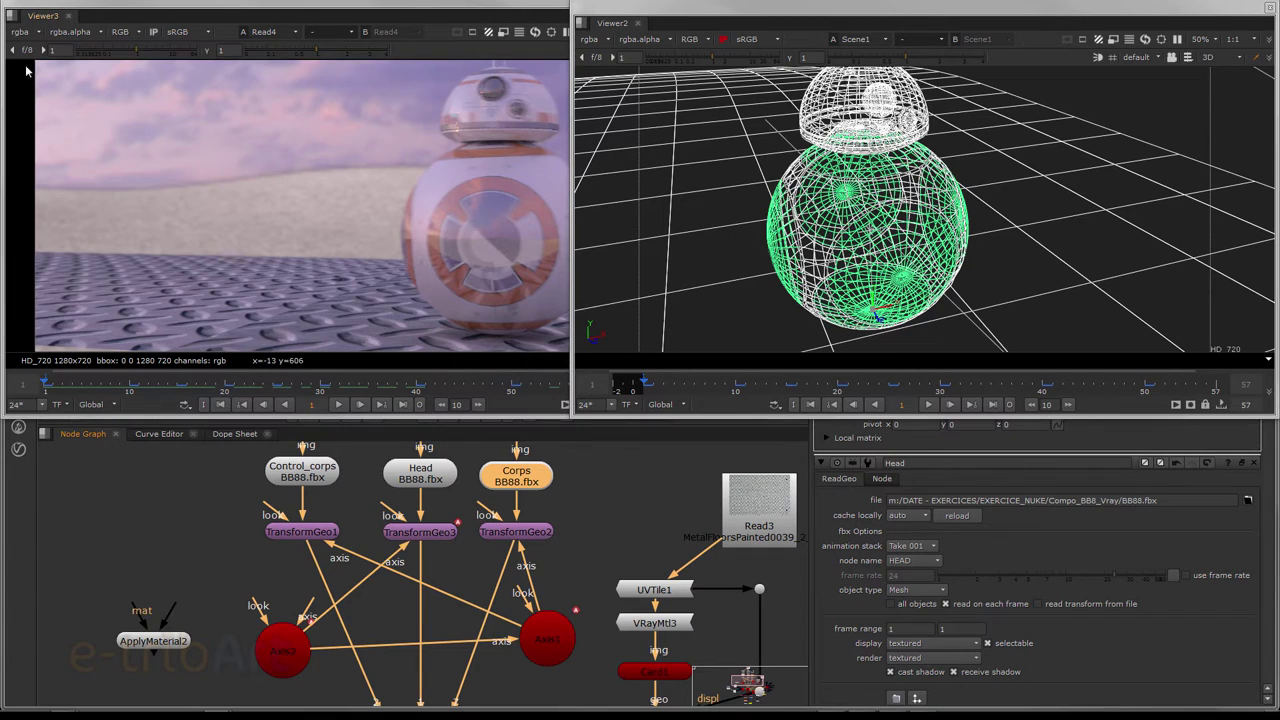
- Shift the Viewer3 window to uncover the node toolbar and look up the Axis node among the 3D nodes
{"action": "left_click_drag", "start_coordinate": [12, 88], "coordinate": [40, 90]}
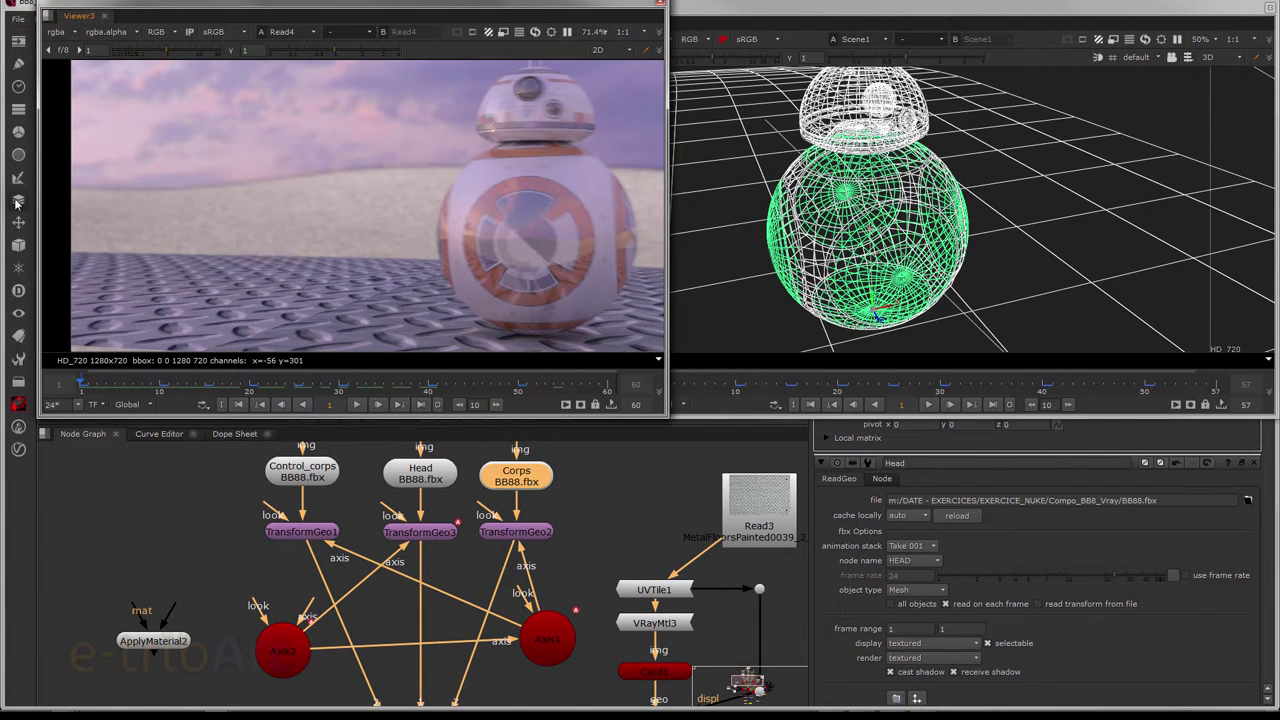
{"action": "left_click", "coordinate": [18, 245]}
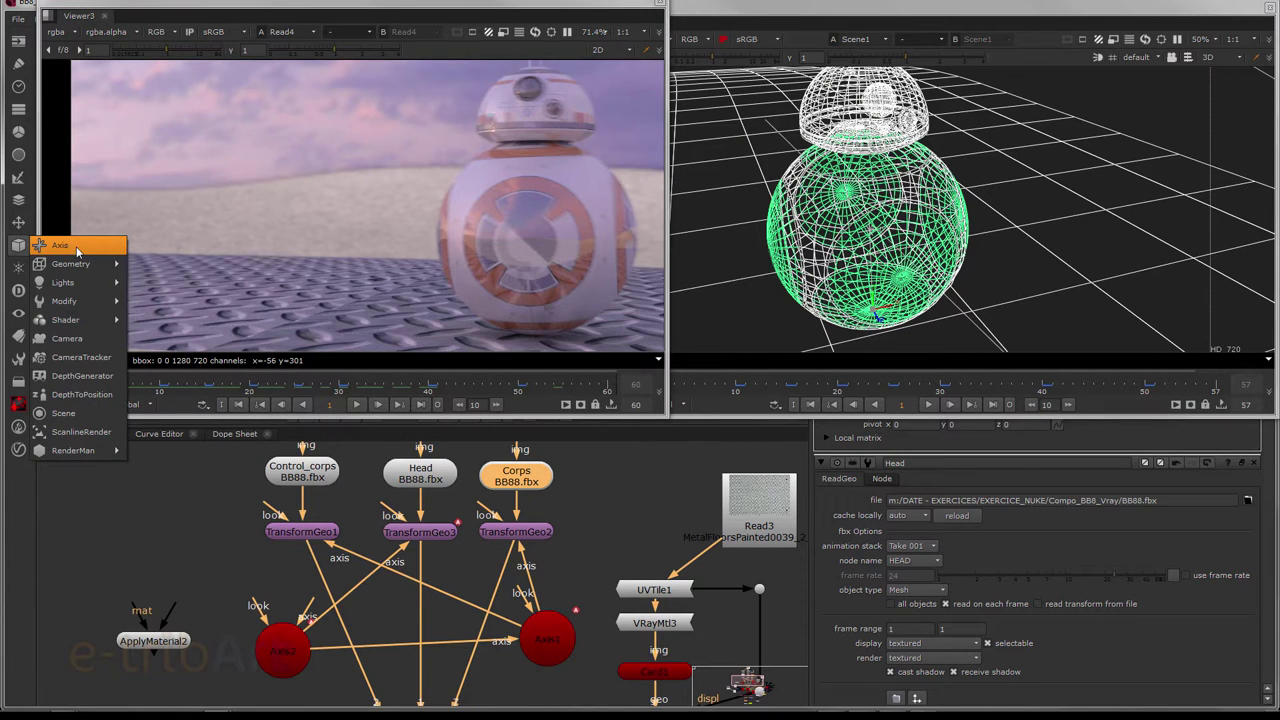
{"action": "left_click", "coordinate": [205, 550]}
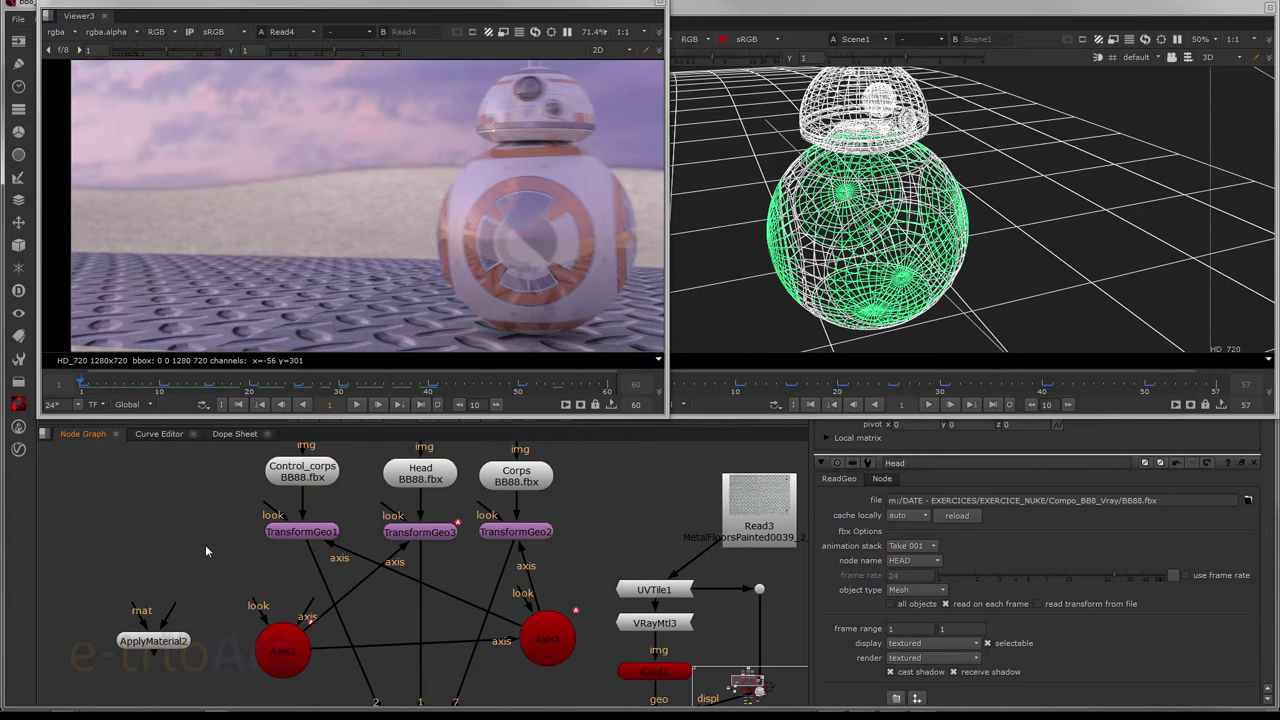
- Disconnect Axis1 from the axis inputs of TransformGeo1 and TransformGeo2, and reconnect it to both
{"action": "left_click", "coordinate": [534, 648]}
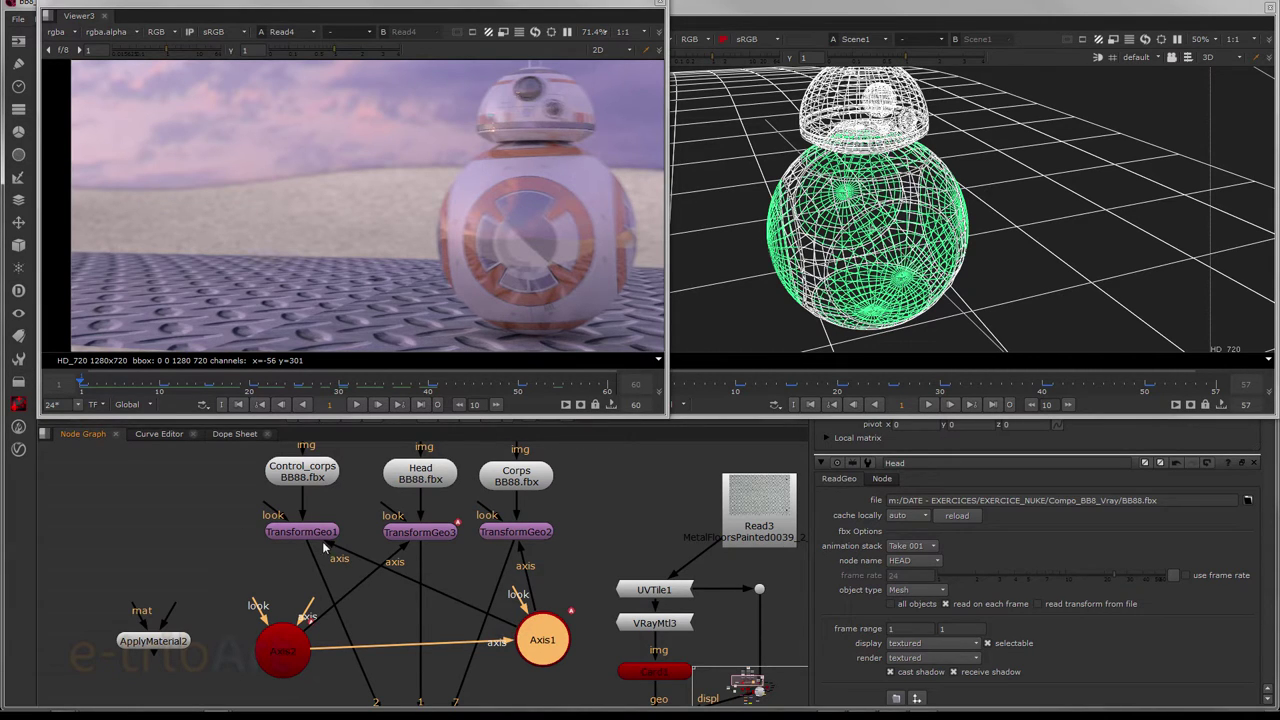
{"action": "left_click_drag", "start_coordinate": [327, 545], "coordinate": [352, 557]}
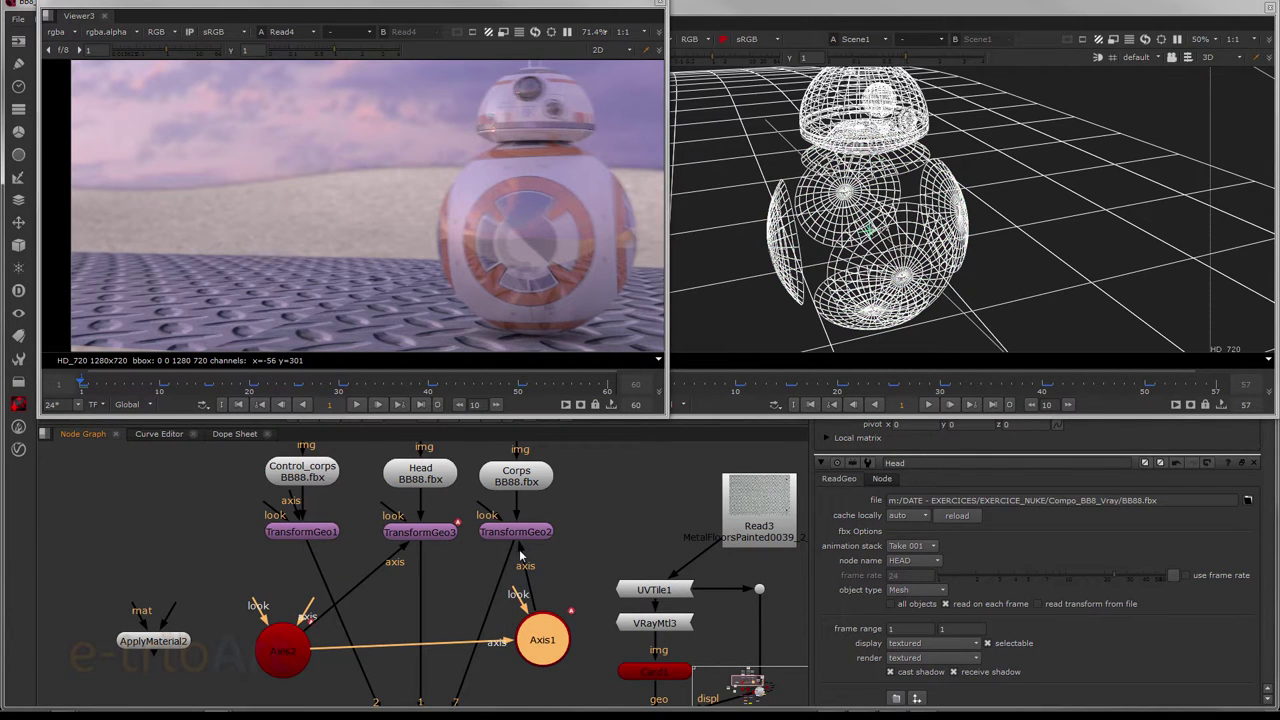
{"action": "left_click_drag", "start_coordinate": [522, 578], "coordinate": [528, 598]}
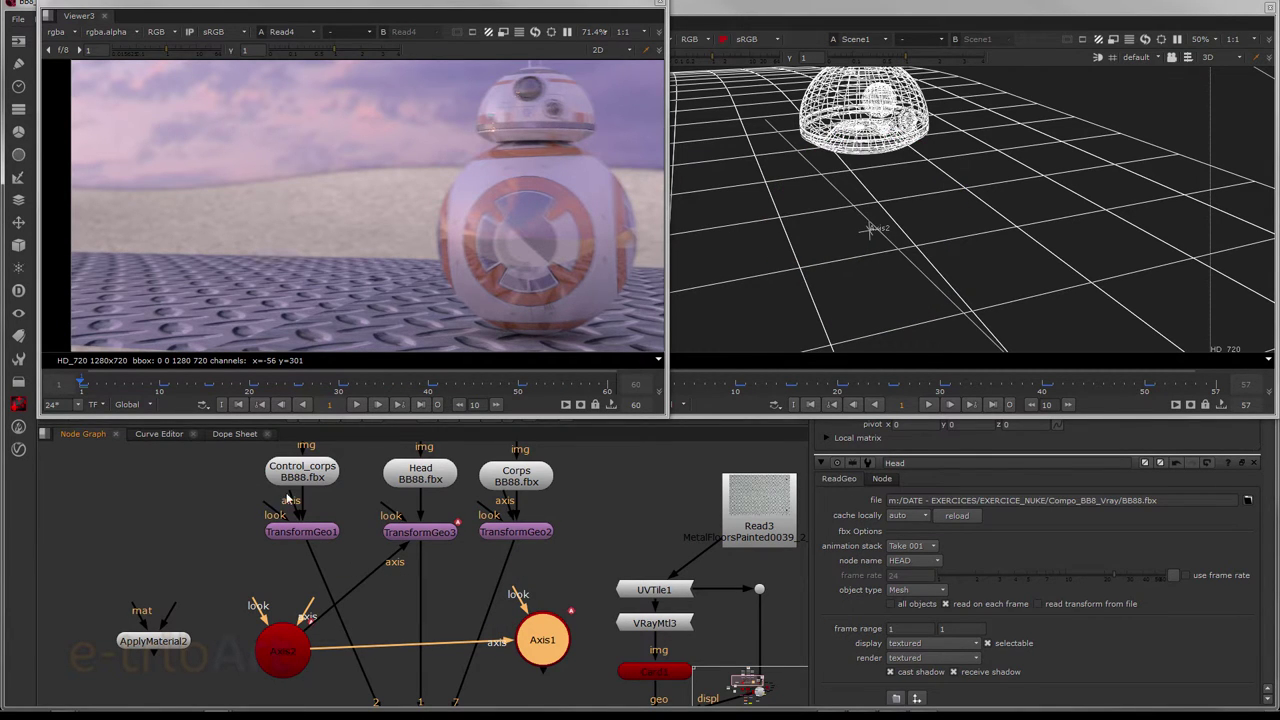
{"action": "left_click_drag", "start_coordinate": [291, 498], "coordinate": [547, 637]}
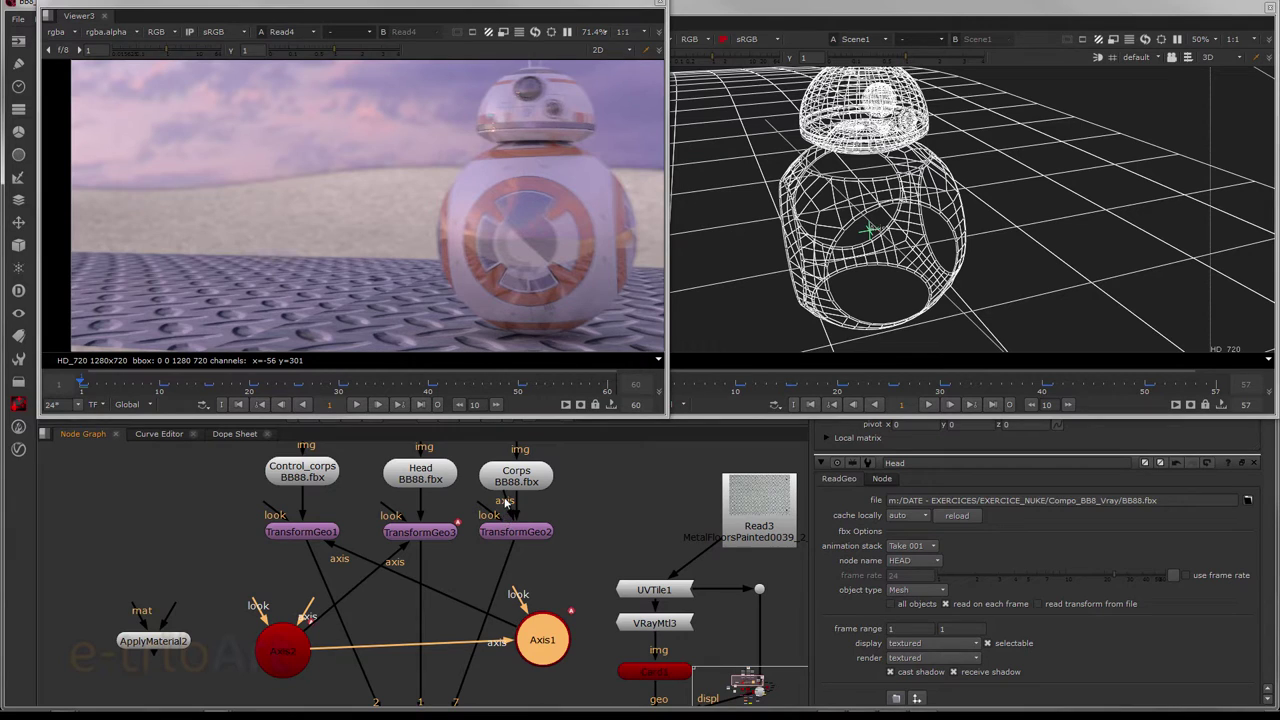
{"action": "left_click_drag", "start_coordinate": [557, 510], "coordinate": [551, 648]}
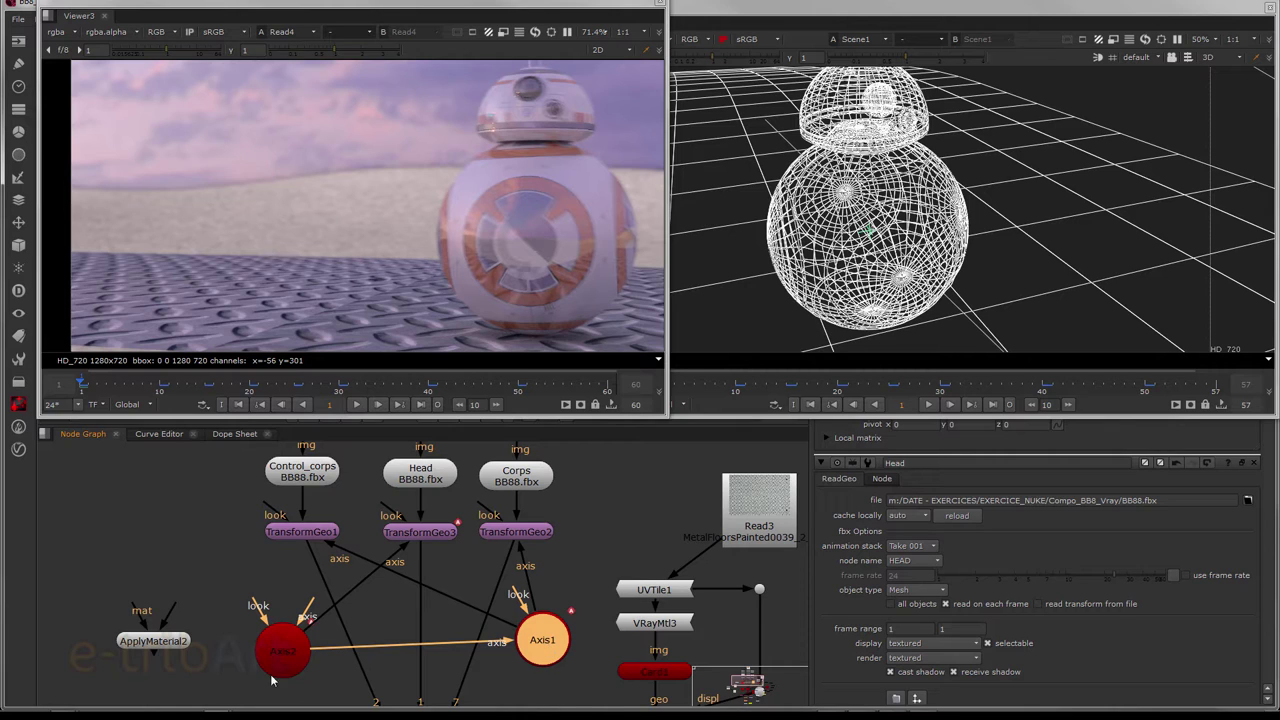
- Align Axis2 level with Axis1, open its properties, and move Viewer2 over Viewer3 to uncover the animated transform values
{"action": "left_click_drag", "start_coordinate": [275, 658], "coordinate": [266, 646]}
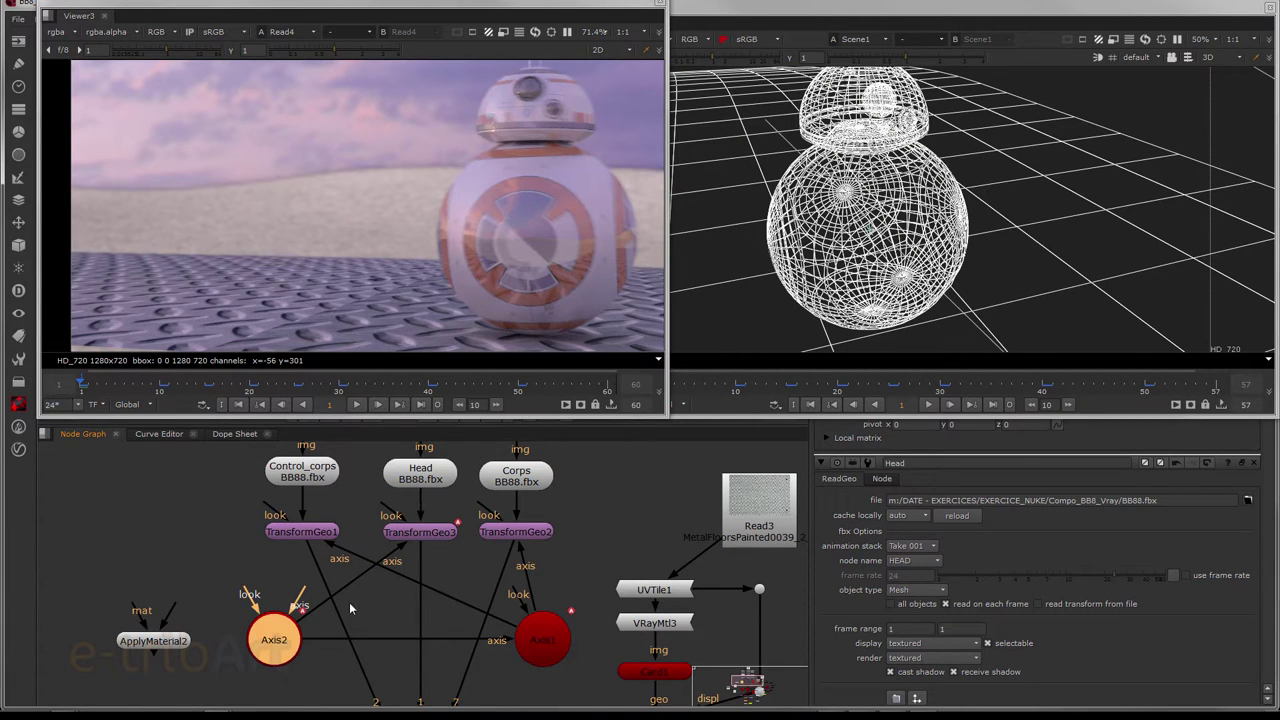
{"action": "double_click", "coordinate": [275, 643]}
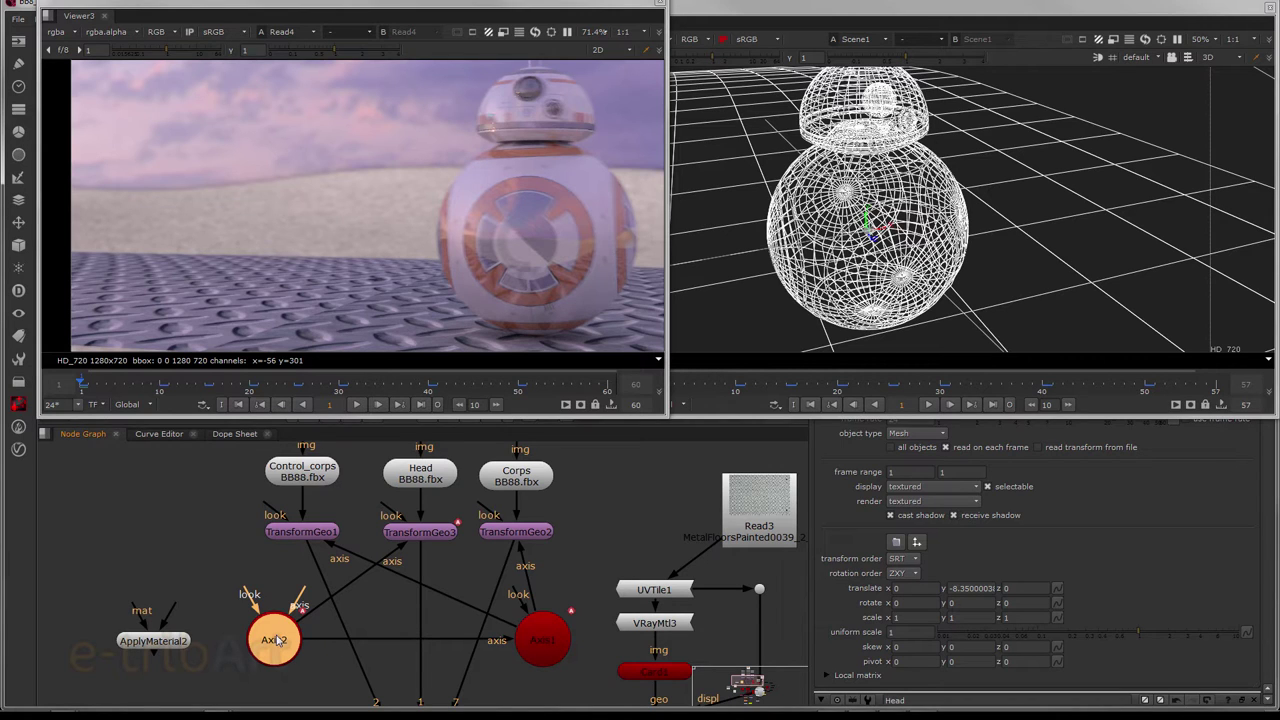
{"action": "double_click", "coordinate": [806, 14]}
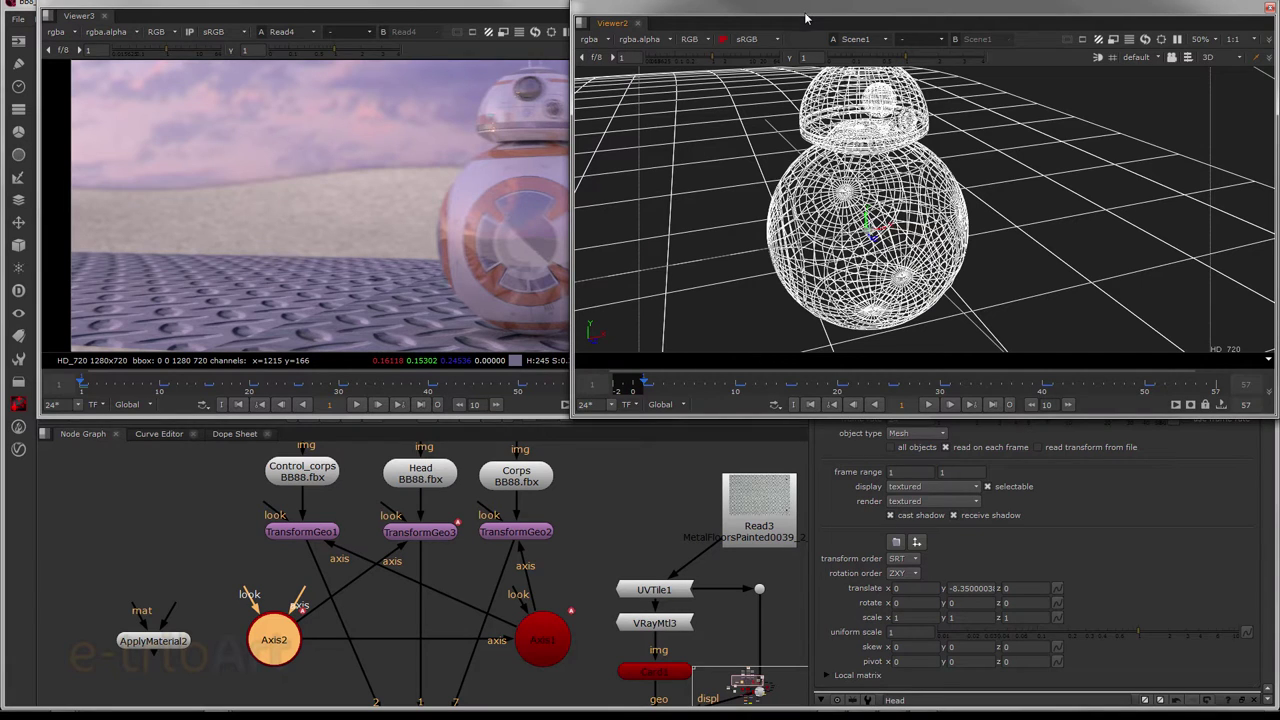
{"action": "left_click_drag", "start_coordinate": [806, 17], "coordinate": [263, 16]}
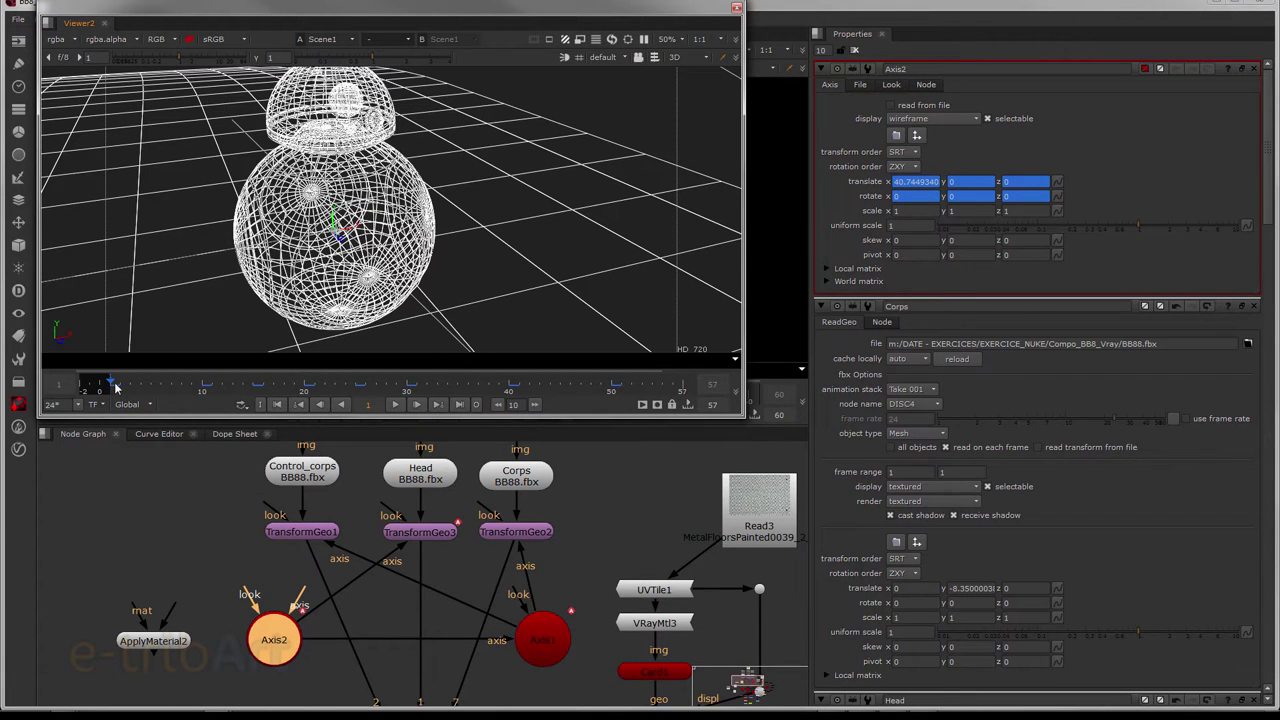
{"action": "mouse_move", "coordinate": [115, 384]}
{"action": "left_mouse_down"}
{"action": "mouse_move", "coordinate": [222, 388]}
{"action": "mouse_move", "coordinate": [113, 392]}
{"action": "left_mouse_up"}
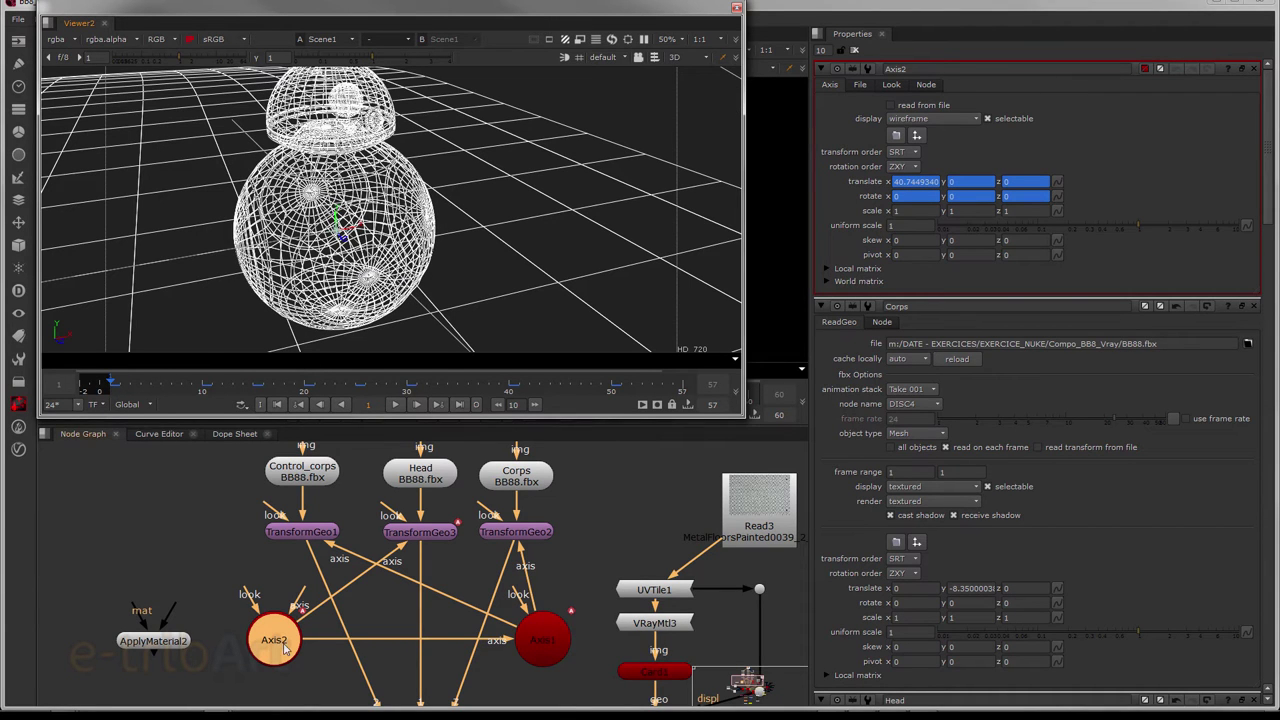
- Open Axis1's properties, examine its animated Z rotation, and compare its role with Axis2's translation
{"action": "left_click", "coordinate": [549, 640]}
{"action": "double_click", "coordinate": [549, 642]}
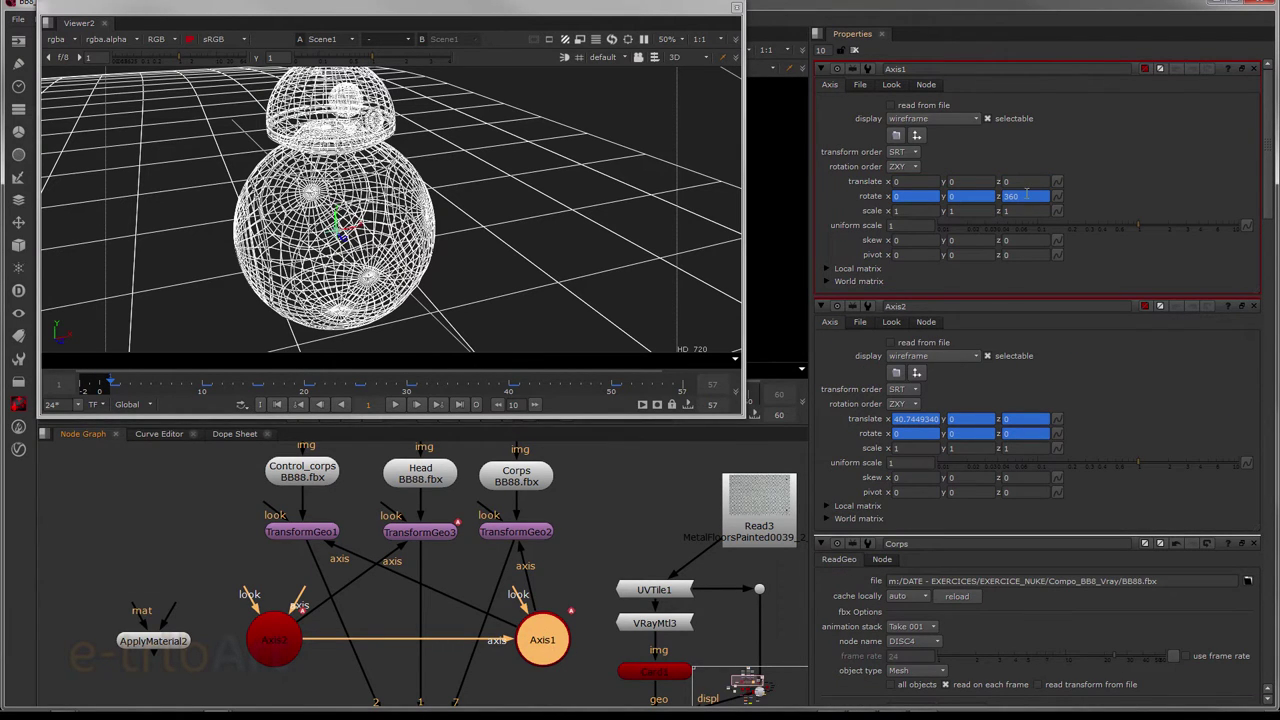
{"action": "left_click", "coordinate": [1025, 196]}
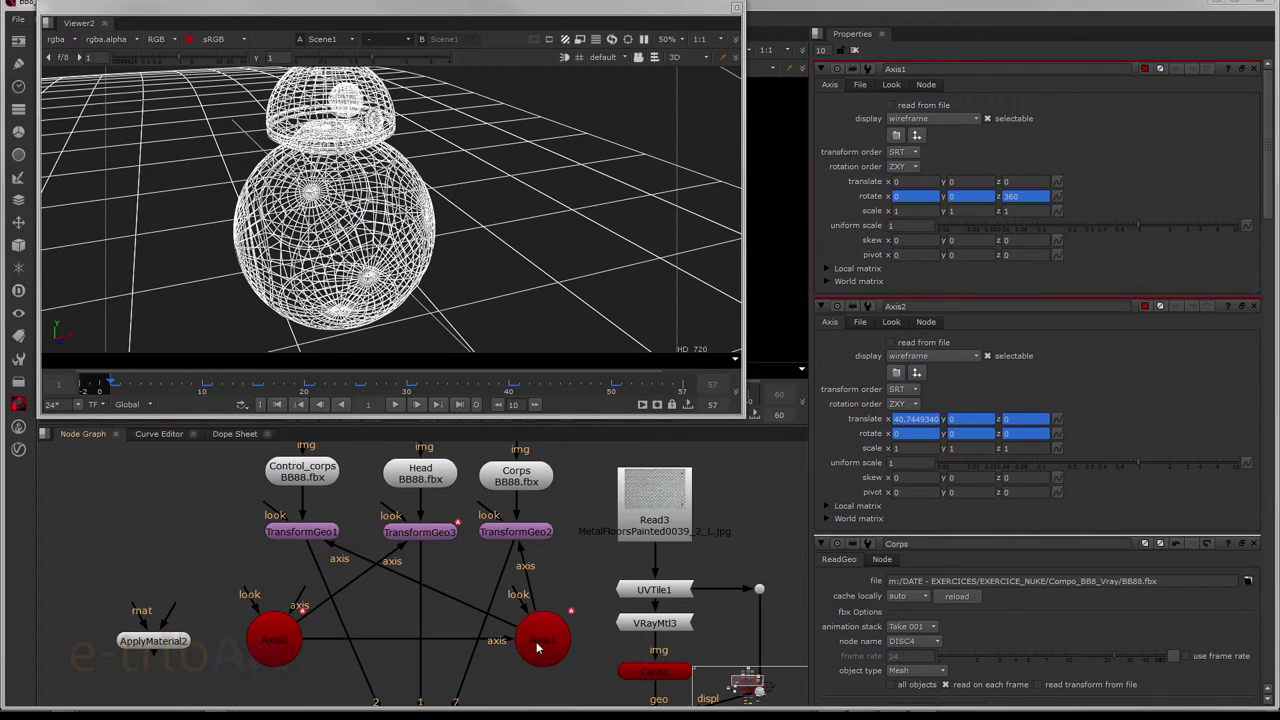
{"action": "left_click", "coordinate": [1035, 200]}
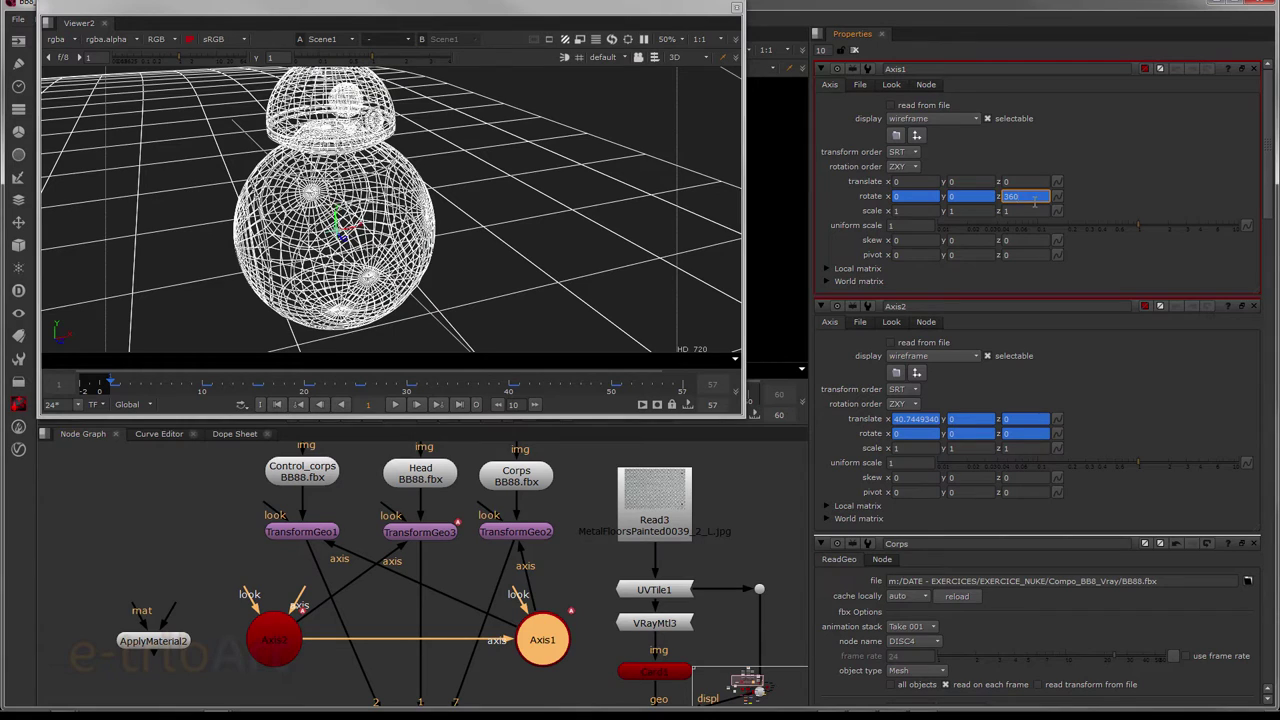
{"action": "left_click_drag", "start_coordinate": [1035, 203], "coordinate": [999, 199]}
{"action": "left_click", "coordinate": [276, 647]}
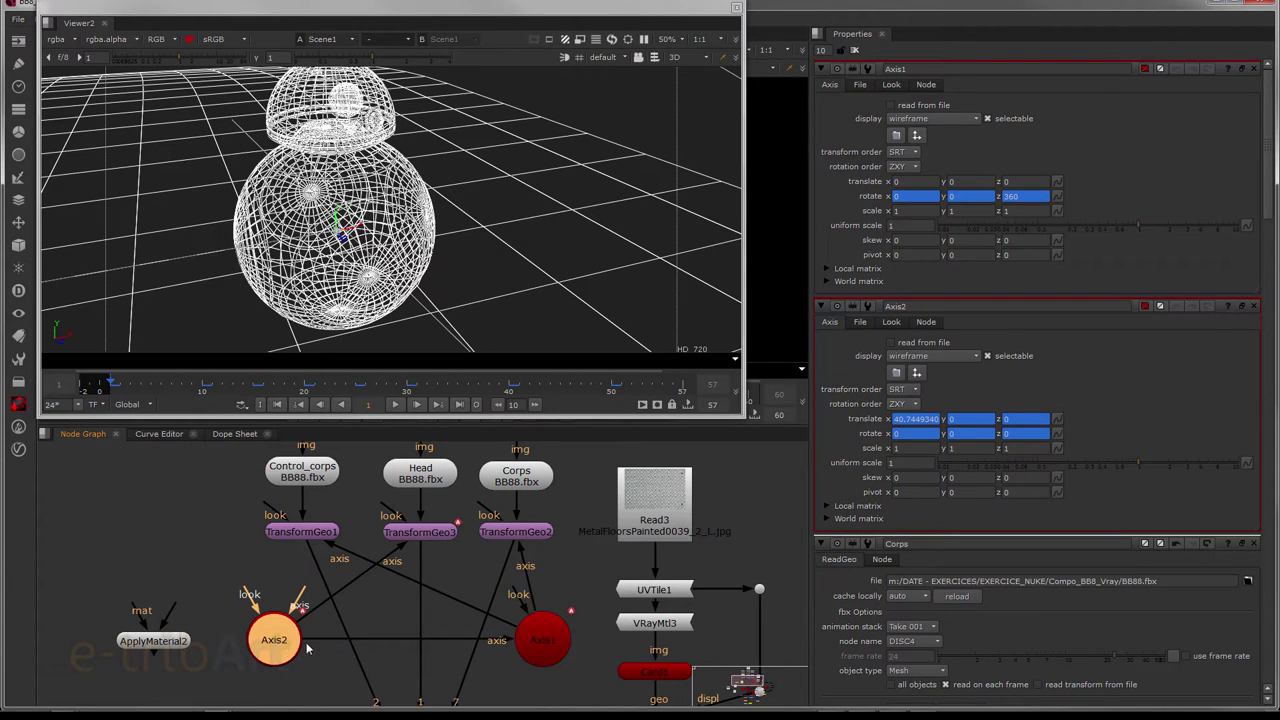
{"action": "left_click", "coordinate": [537, 648]}
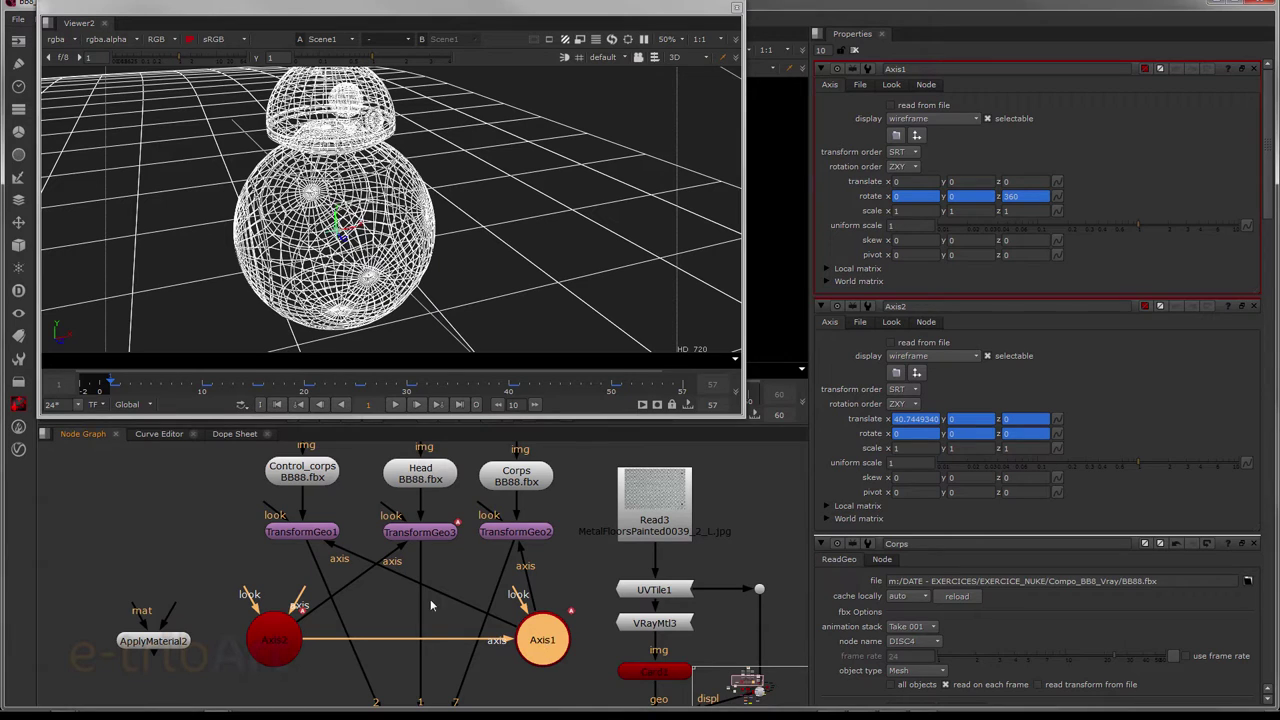
- Open TransformGeo3's properties and advance to frame 11 to examine how the robot's head rotates
{"action": "middle_click_drag", "start_coordinate": [412, 592], "coordinate": [412, 620]}
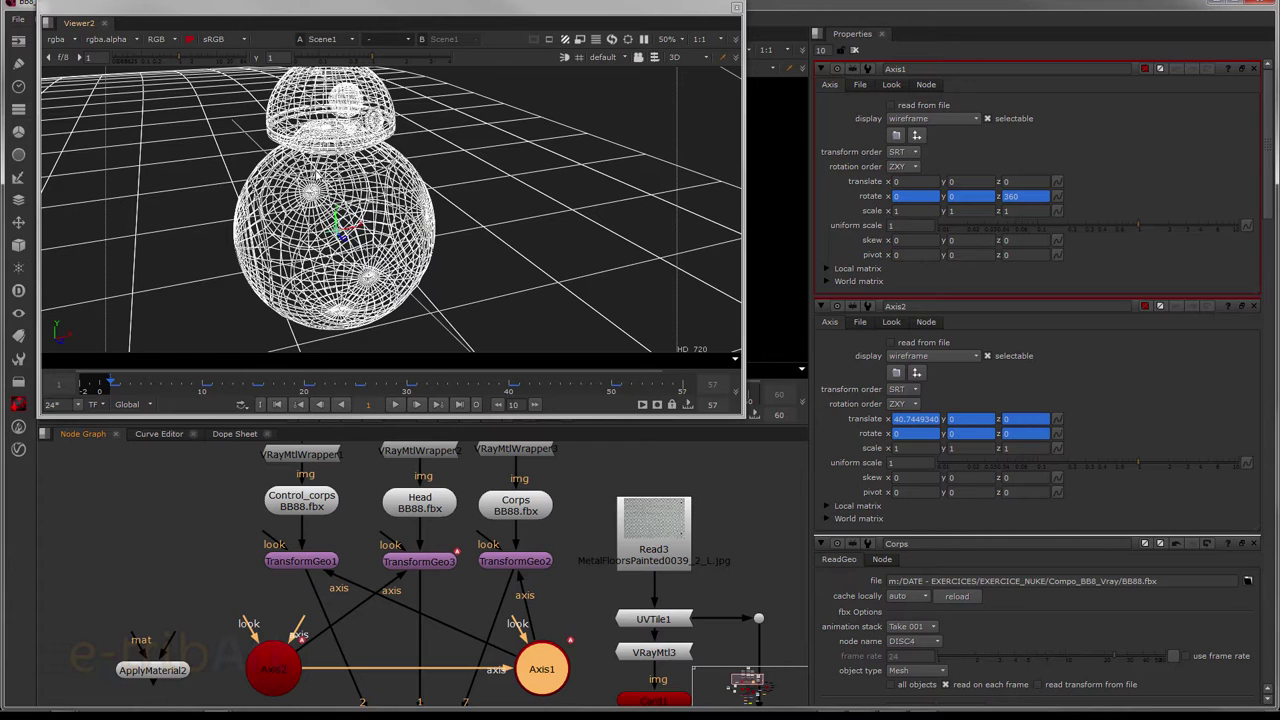
{"action": "middle_click_drag", "start_coordinate": [446, 577], "coordinate": [440, 544]}
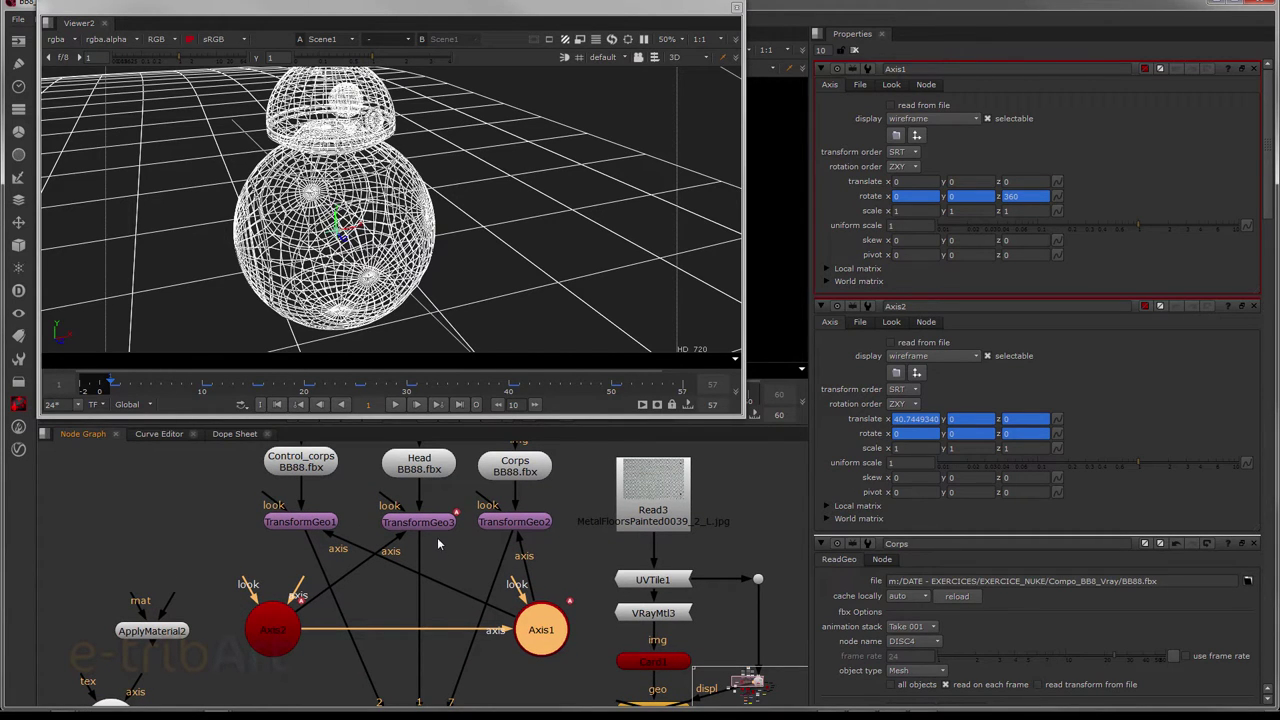
{"action": "left_click", "coordinate": [440, 527]}
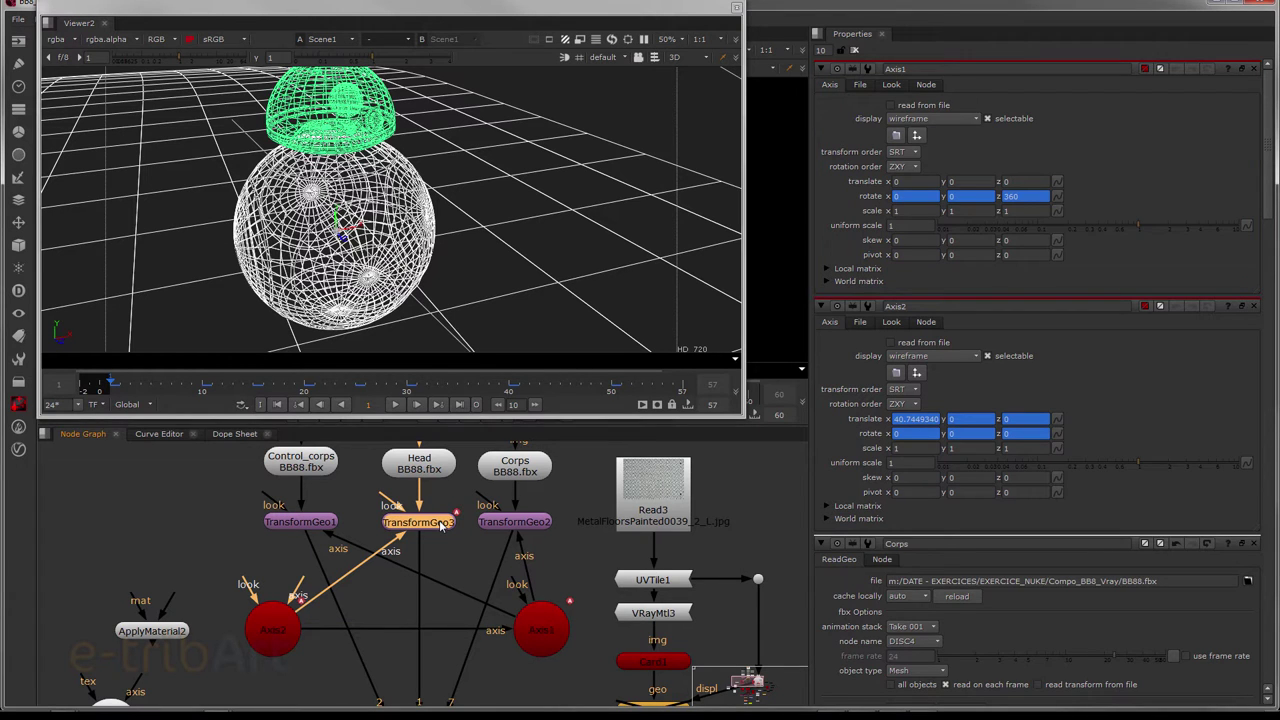
{"action": "double_click", "coordinate": [440, 527]}
{"action": "mouse_move", "coordinate": [430, 272]}
{"action": "left_mouse_down", "text": "ctrl"}
{"action": "mouse_move", "coordinate": [400, 265]}
{"action": "mouse_move", "coordinate": [428, 280]}
{"action": "mouse_move", "coordinate": [415, 286]}
{"action": "mouse_move", "coordinate": [425, 292]}
{"action": "left_mouse_up", "text": "ctrl"}
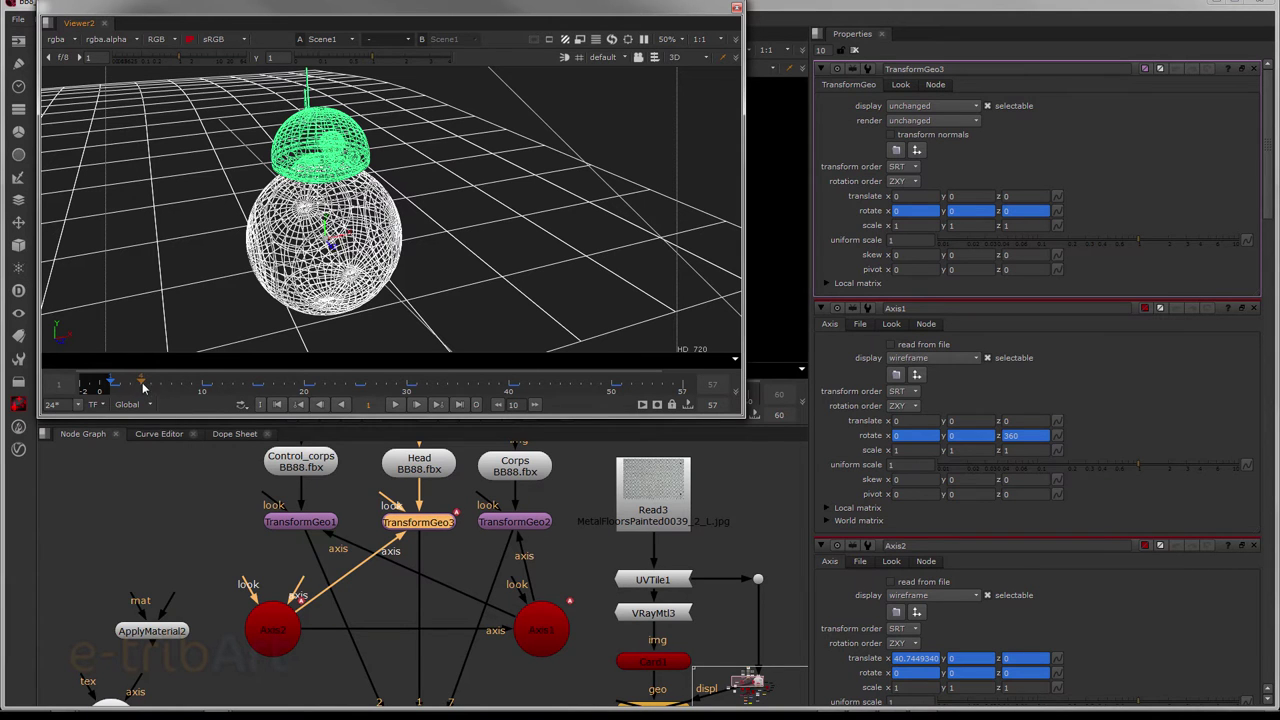
{"action": "left_click_drag", "start_coordinate": [145, 390], "coordinate": [211, 390]}
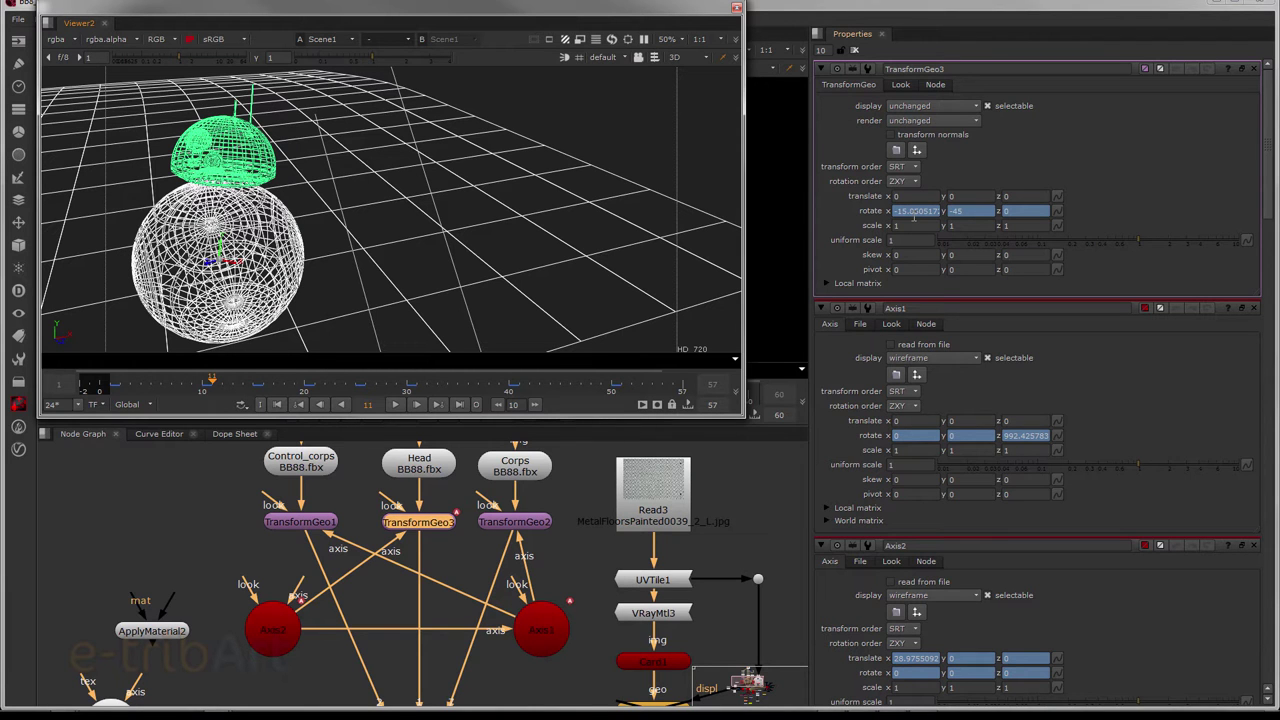
- Zoom out on the robot in the 3D view, scrub to frame 20 and return to frame 1 to examine the head rotation
{"action": "scroll", "coordinate": [460, 271], "scroll_direction": "up", "scroll_amount": 3}
{"action": "scroll", "coordinate": [452, 271], "scroll_direction": "down", "scroll_amount": 5}
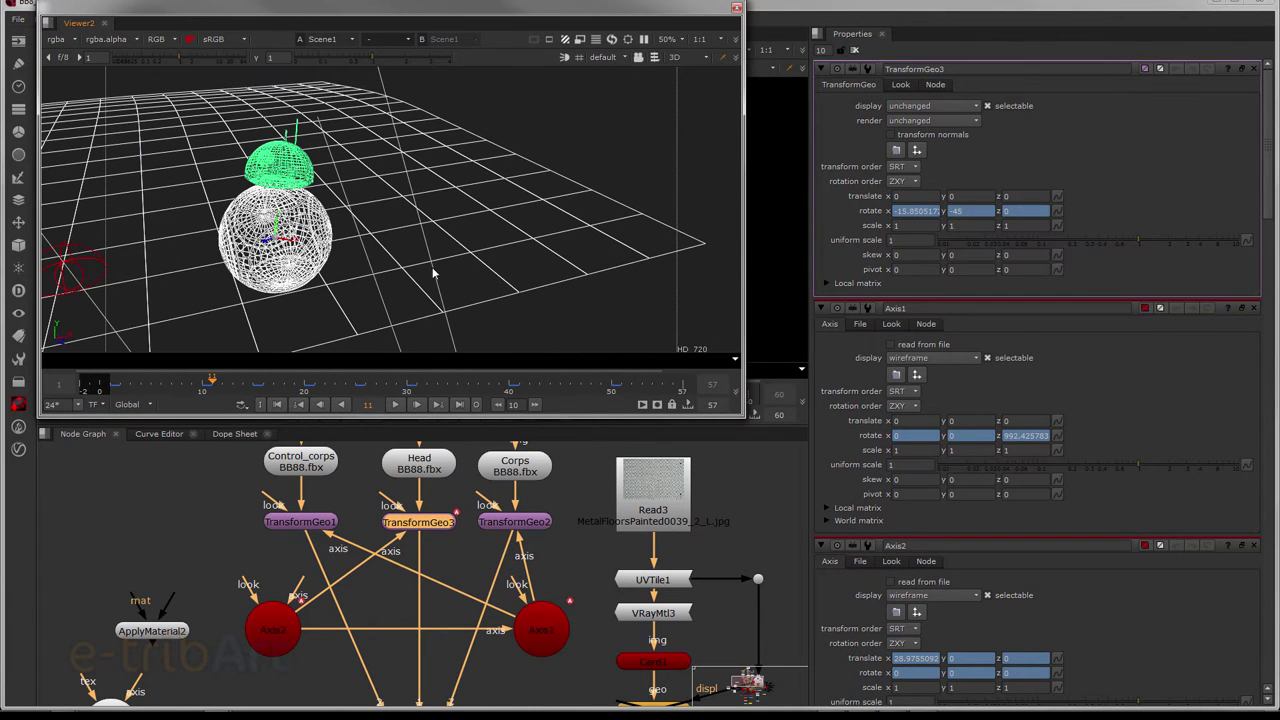
{"action": "left_click_drag", "start_coordinate": [433, 271], "coordinate": [440, 300], "text": "ctrl"}
{"action": "left_click", "coordinate": [221, 383]}
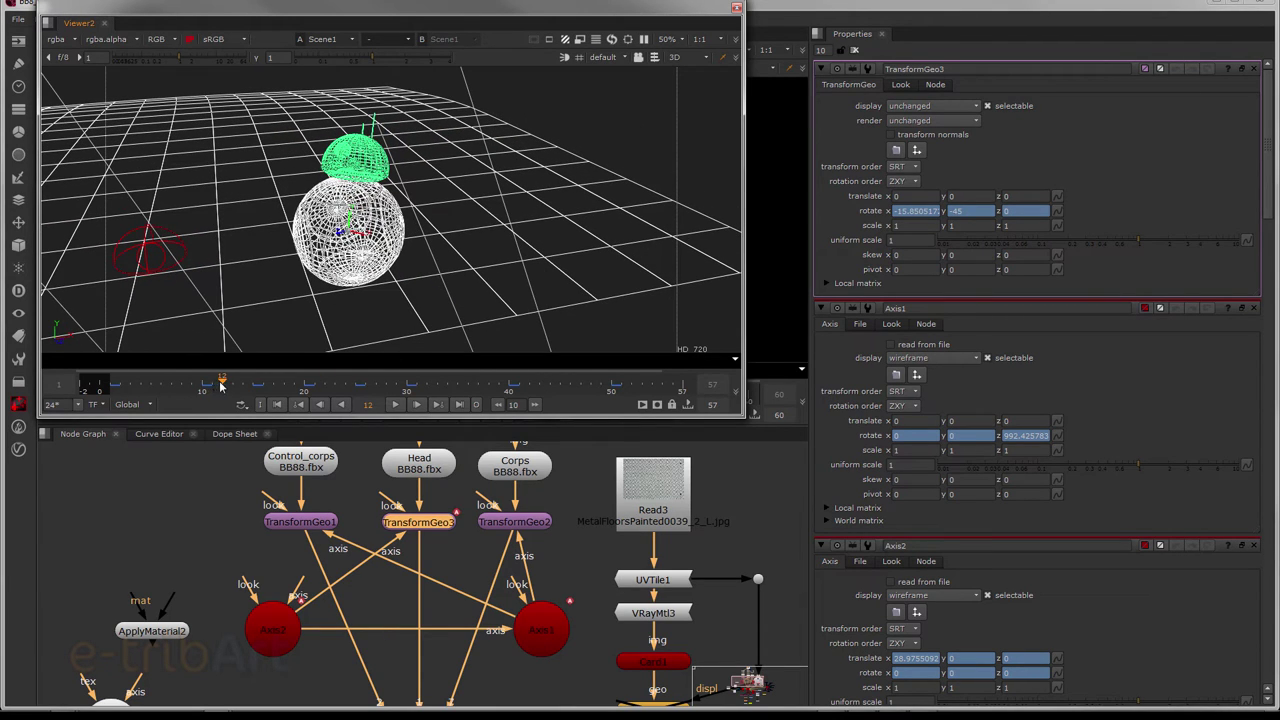
{"action": "left_click_drag", "start_coordinate": [221, 383], "coordinate": [304, 390]}
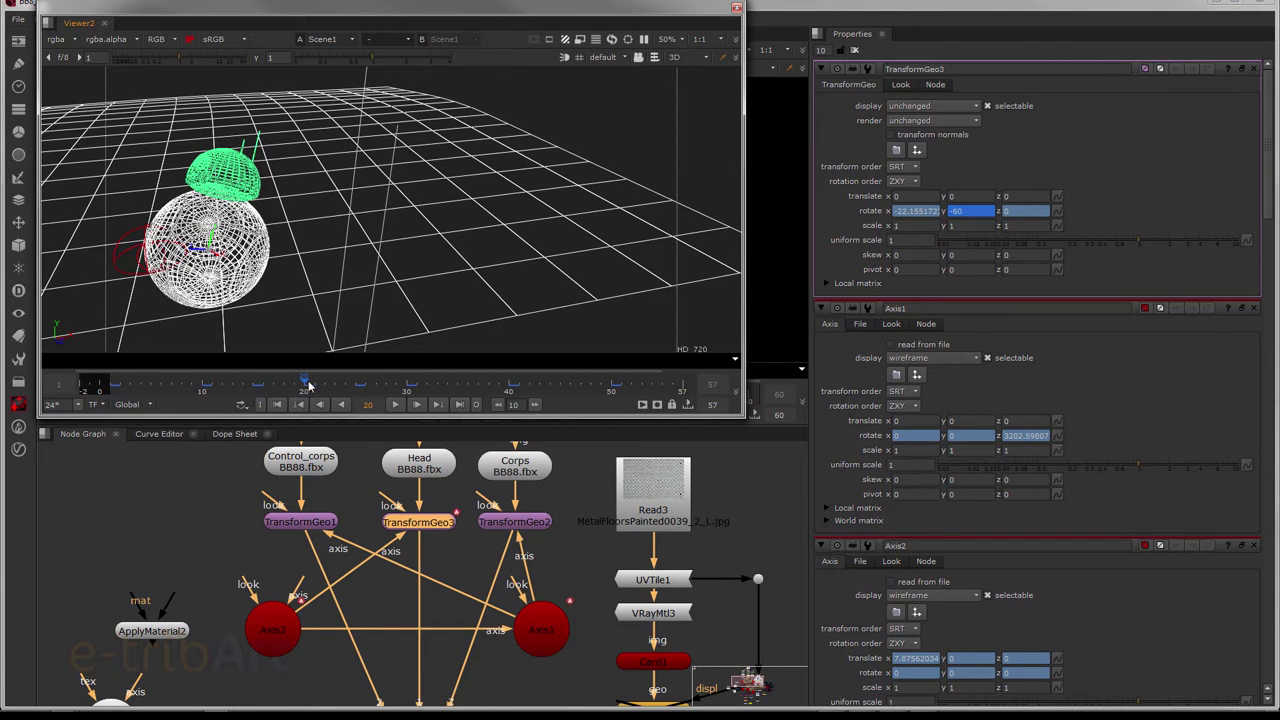
{"action": "left_click_drag", "start_coordinate": [309, 386], "coordinate": [110, 400]}
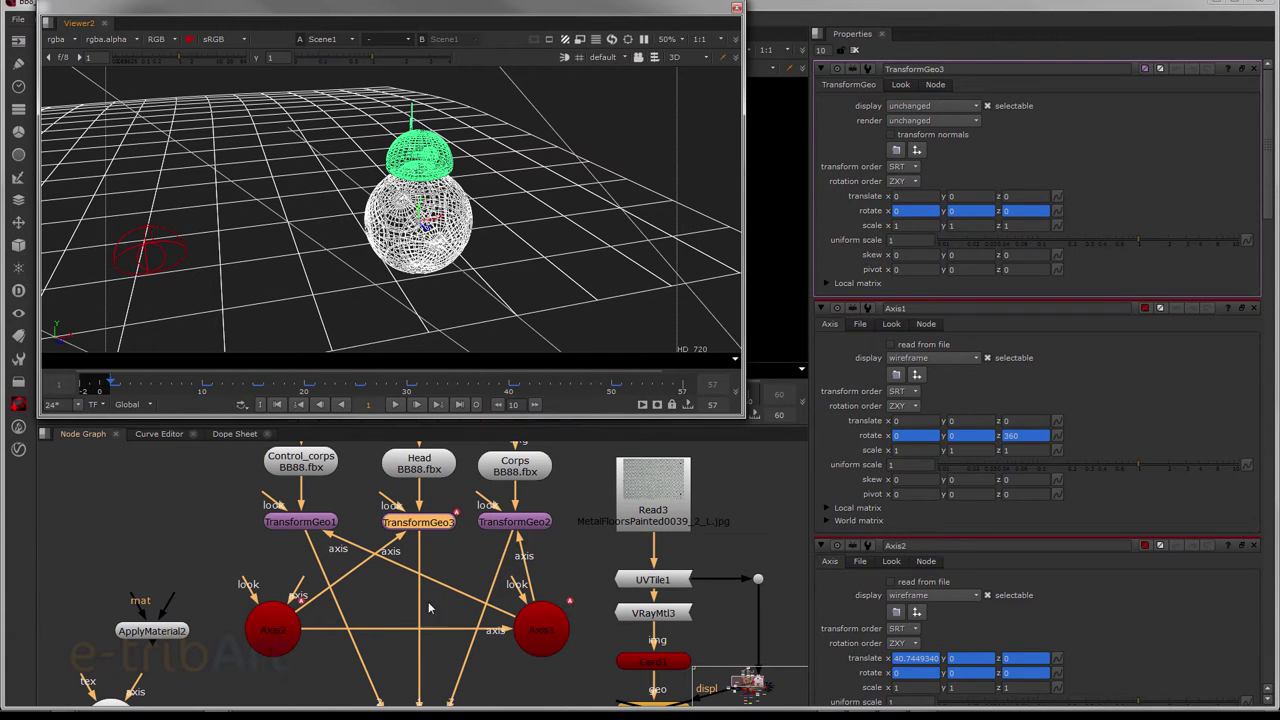
- Place Viewer2 beside Viewer3, narrow it to fit, and scrub to frame 13 to compare the wireframe with the render
{"action": "middle_click_drag", "start_coordinate": [428, 601], "coordinate": [400, 558]}
{"action": "scroll", "coordinate": [414, 620], "scroll_direction": "down", "scroll_amount": 2}
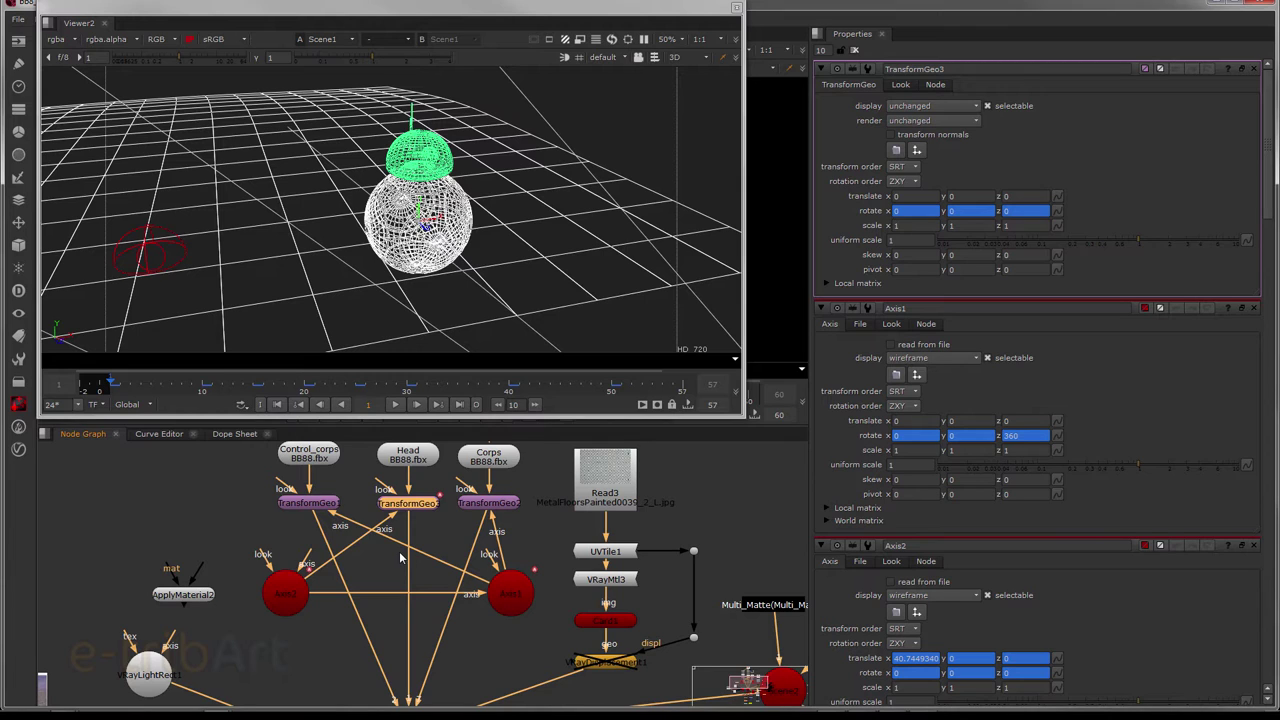
{"action": "middle_click_drag", "start_coordinate": [466, 578], "coordinate": [462, 593]}
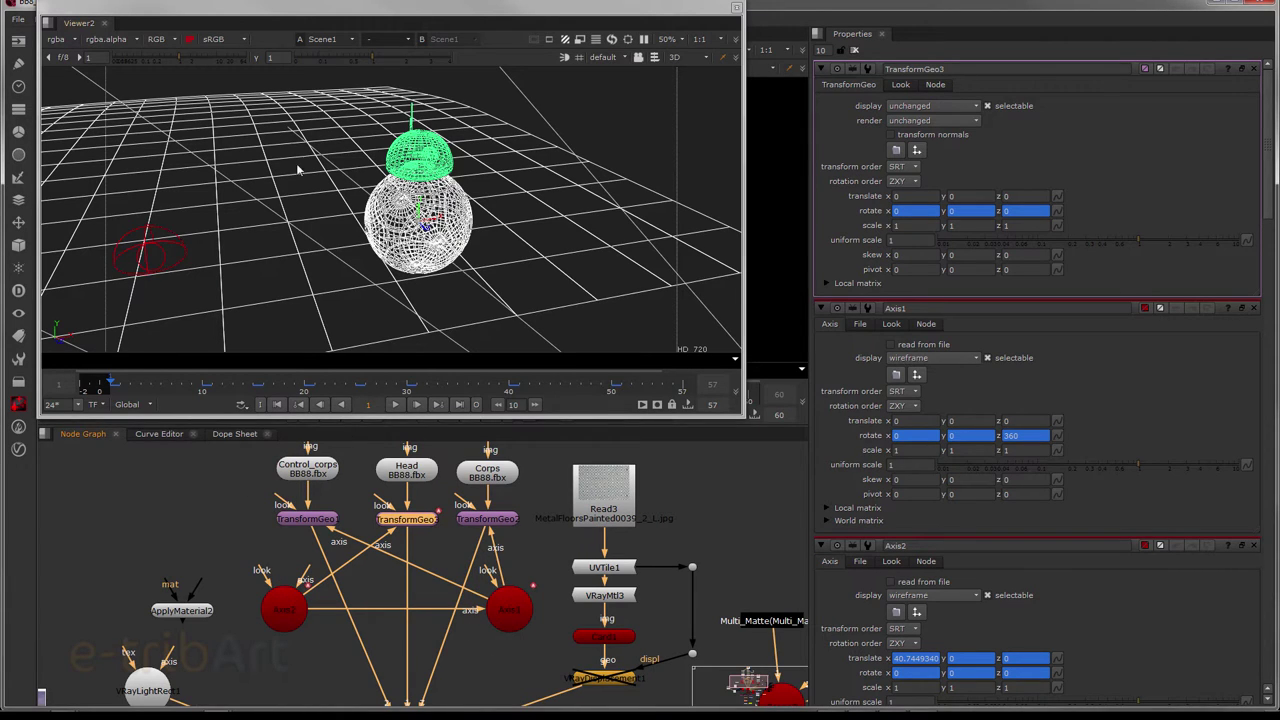
{"action": "left_click", "coordinate": [278, 14]}
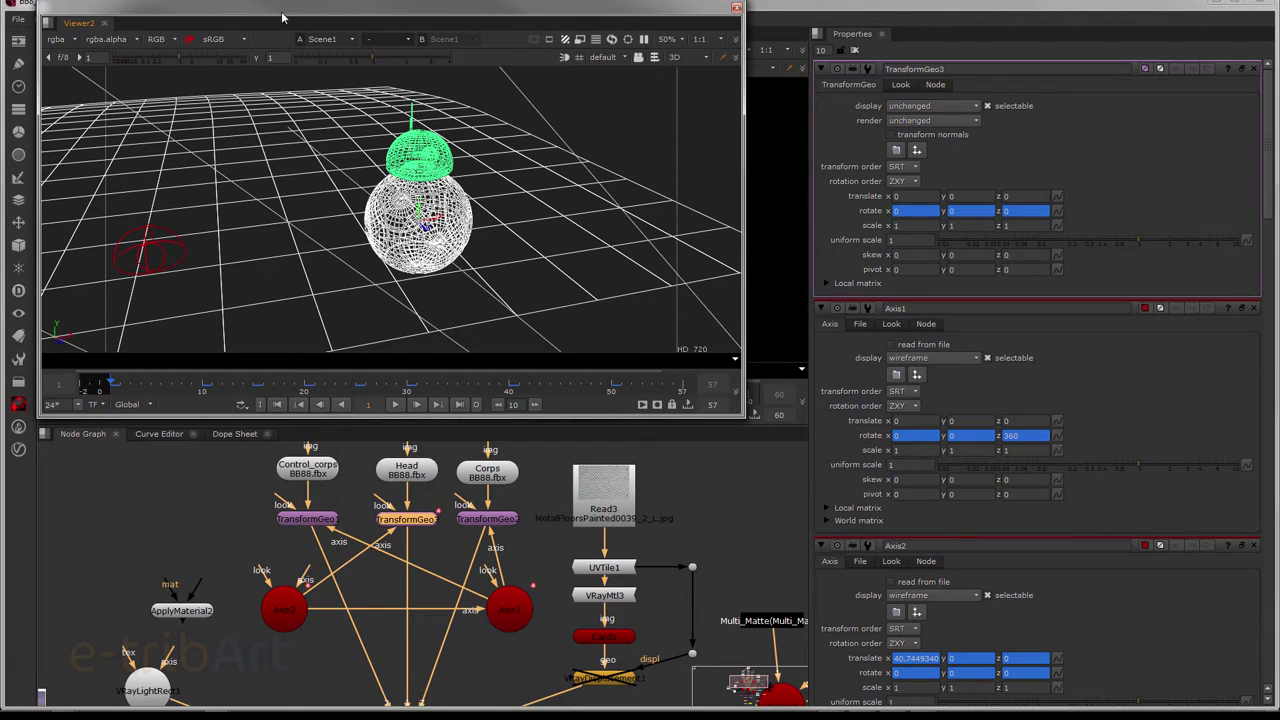
{"action": "left_click_drag", "start_coordinate": [290, 22], "coordinate": [912, 22]}
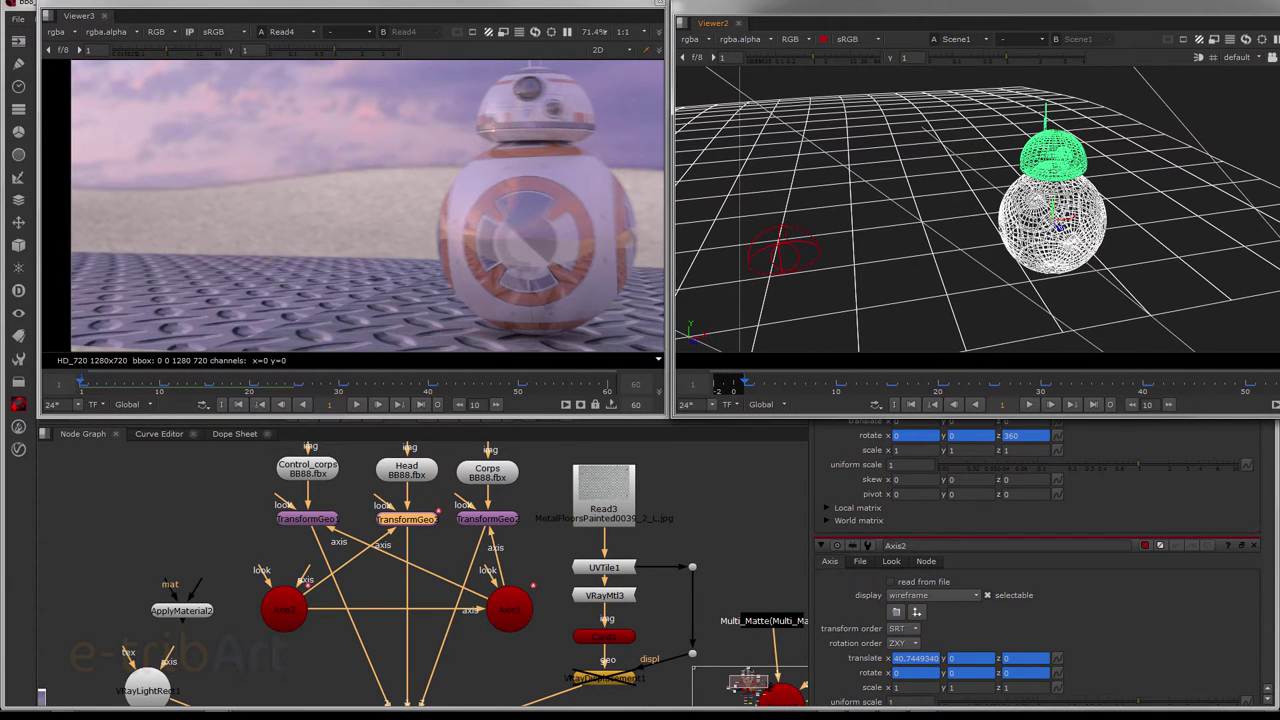
{"action": "left_click_drag", "start_coordinate": [1279, 228], "coordinate": [1260, 228]}
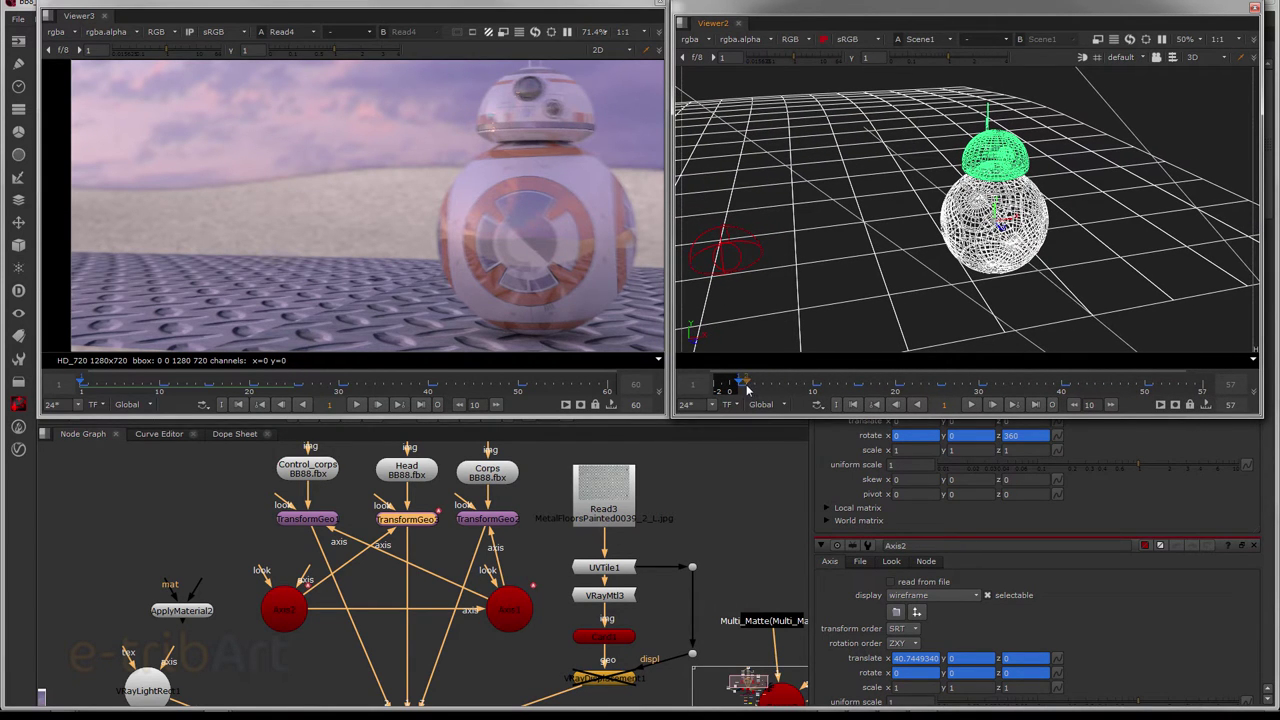
{"action": "left_click_drag", "start_coordinate": [745, 384], "coordinate": [837, 384]}
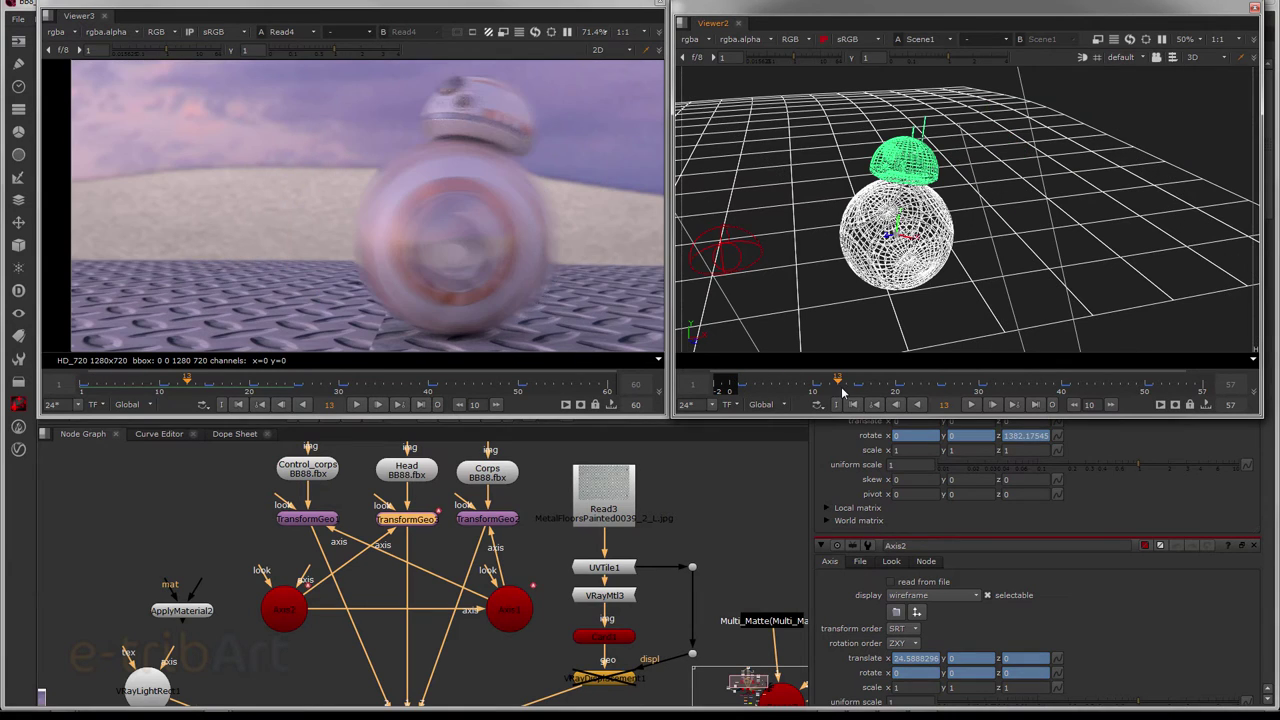
- Frame all animation curves in the Curve Editor and scrub from frame 1 to frame 14 to compare them with the motion
{"action": "left_click", "coordinate": [168, 434]}
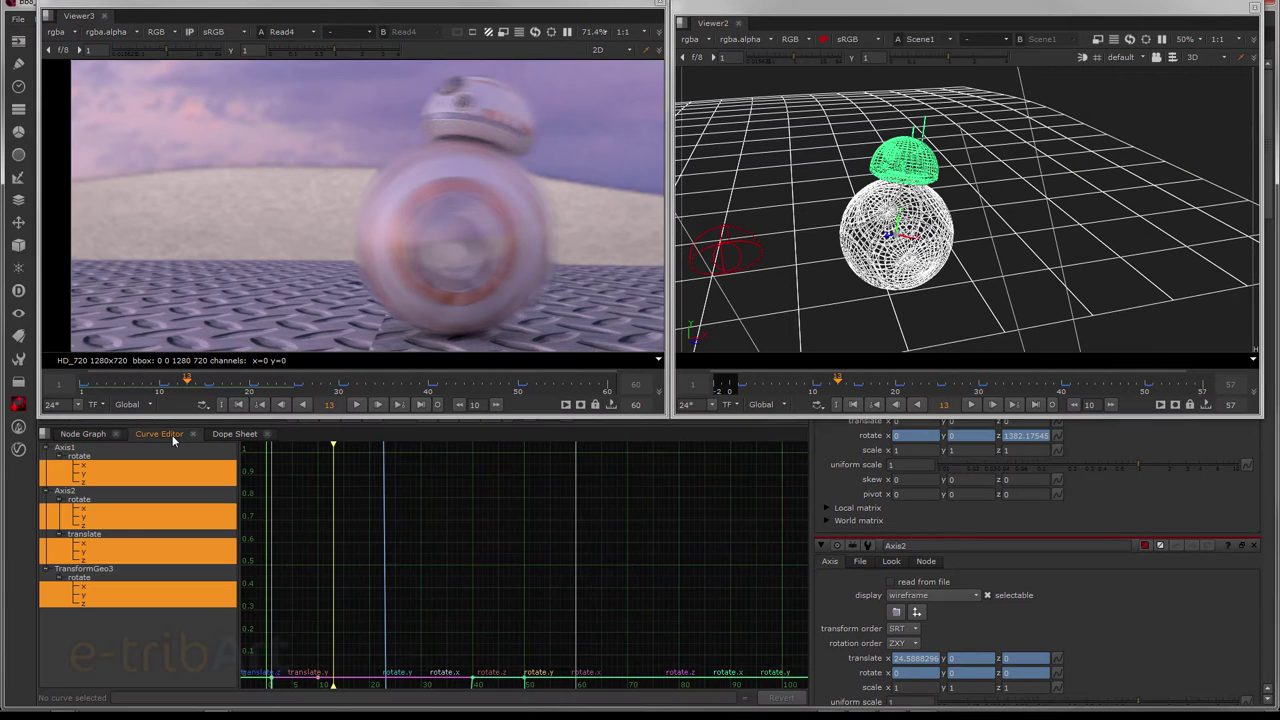
{"action": "right_click", "coordinate": [302, 552]}
{"action": "mouse_move", "coordinate": [335, 598]}
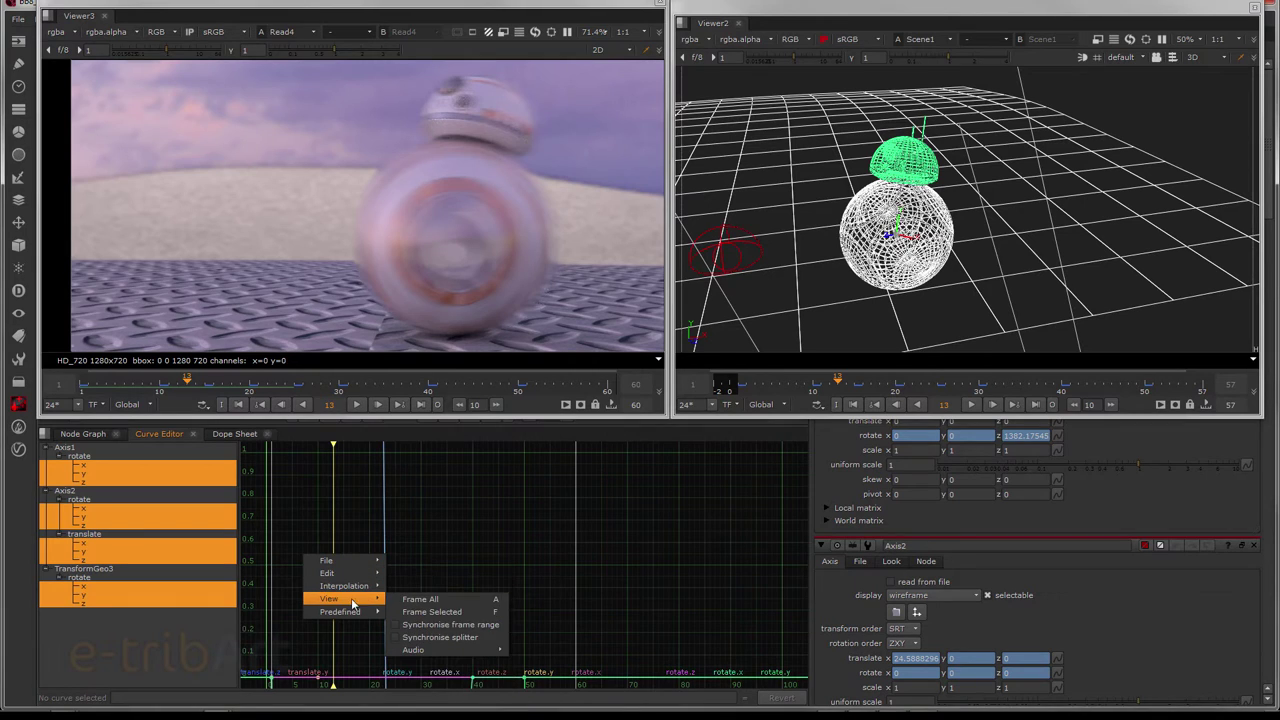
{"action": "left_click", "coordinate": [402, 600]}
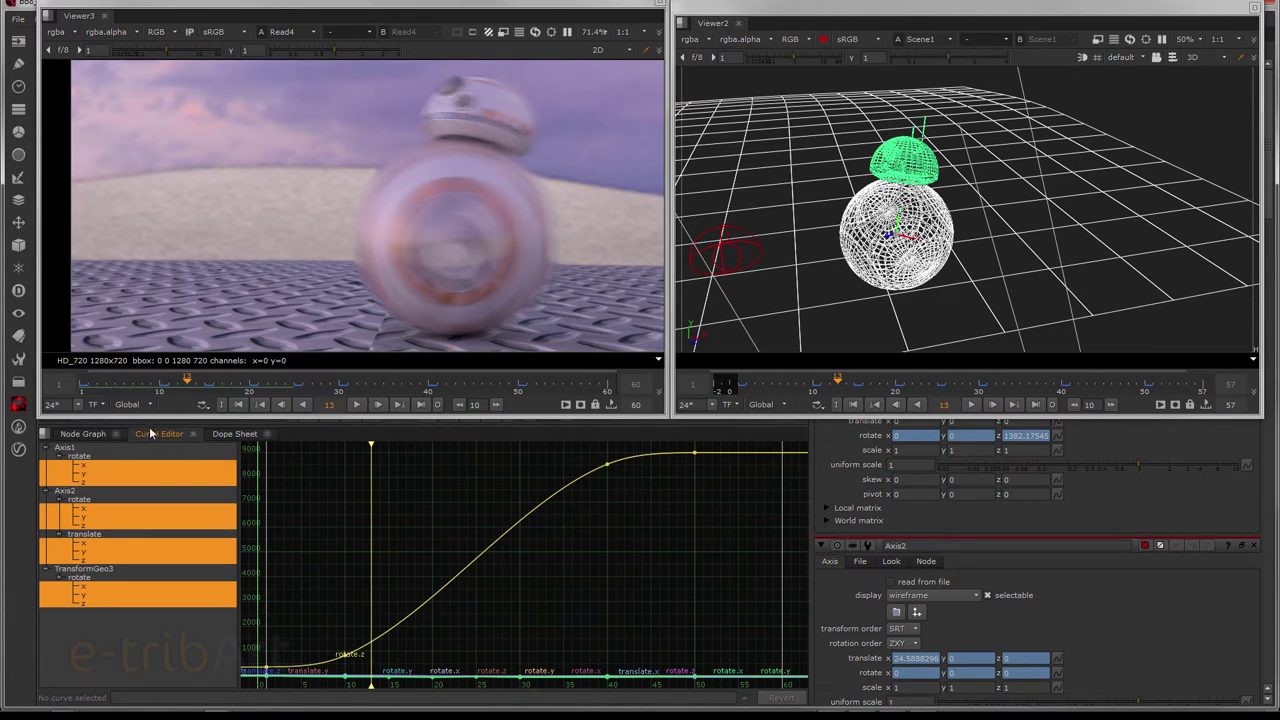
{"action": "left_click", "coordinate": [84, 388]}
{"action": "left_click_drag", "start_coordinate": [84, 388], "coordinate": [193, 418]}
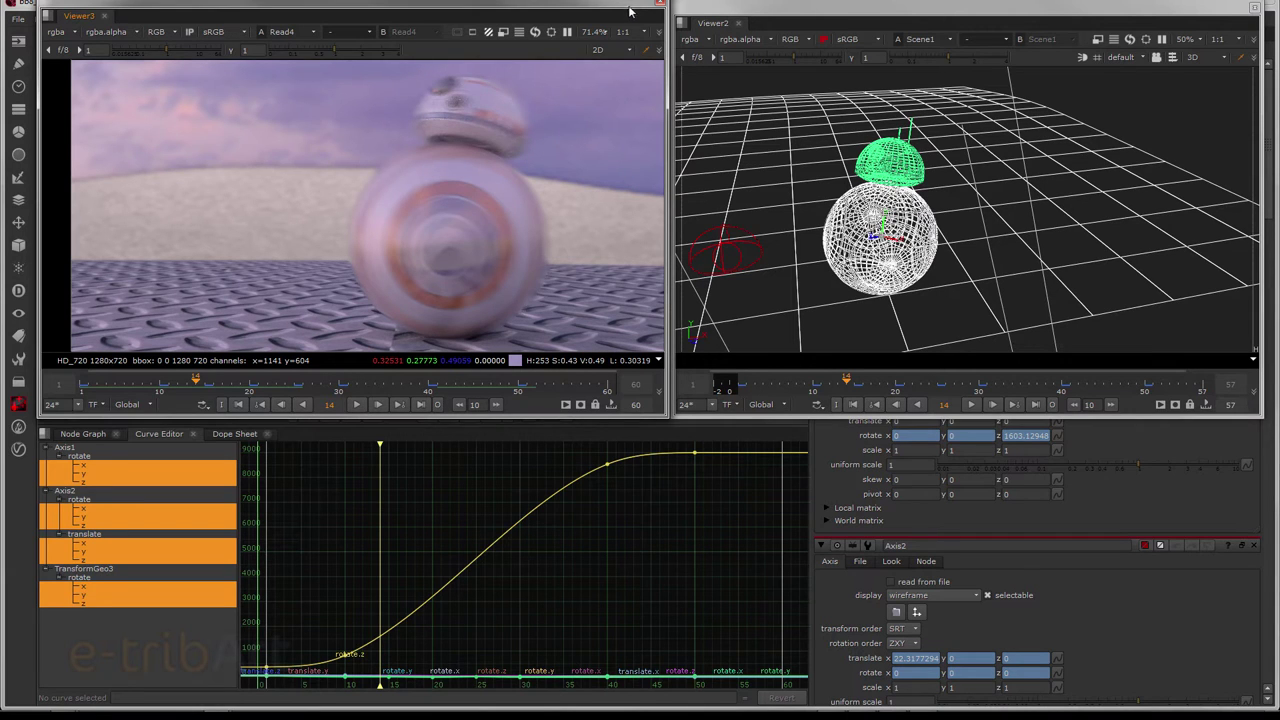
- Move the floating Viewer2 and Viewer3 windows out of the way to uncover Viewer1 and the node properties
{"action": "mouse_move", "coordinate": [757, 14]}
{"action": "left_mouse_down"}
{"action": "mouse_move", "coordinate": [772, 7]}
{"action": "mouse_move", "coordinate": [758, 12]}
{"action": "left_mouse_up"}
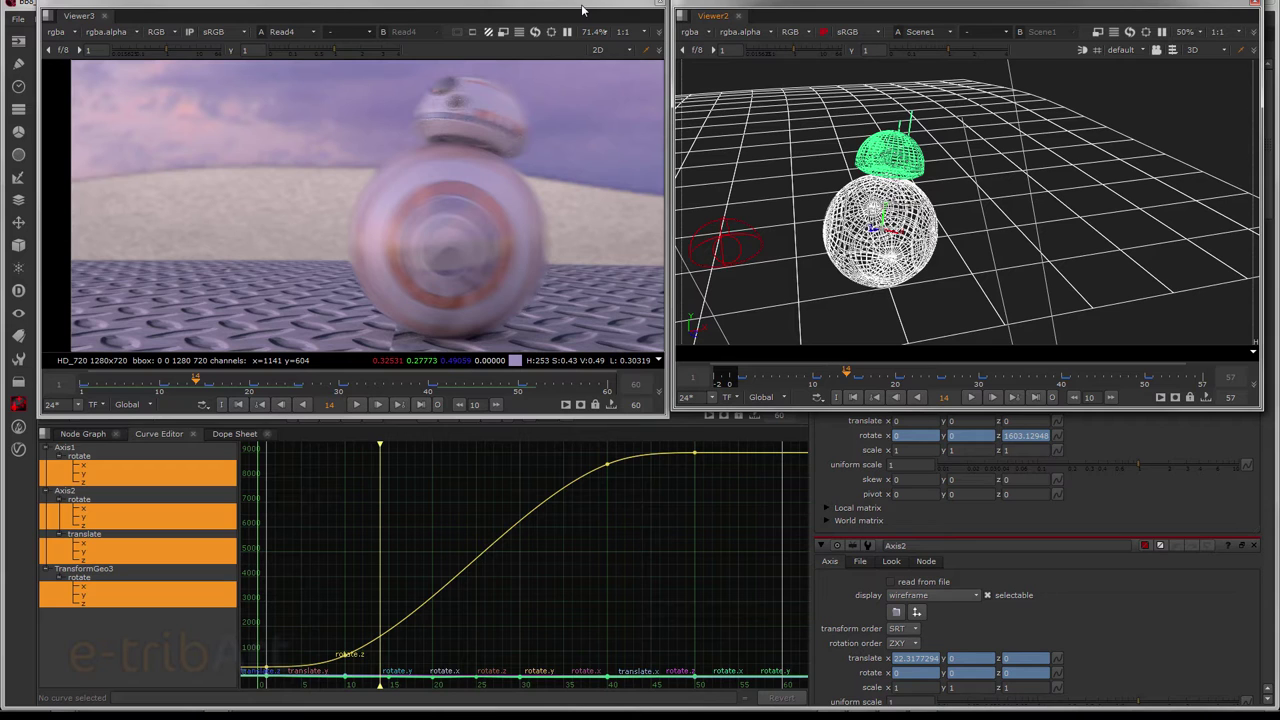
{"action": "left_click_drag", "start_coordinate": [783, 14], "coordinate": [920, 14]}
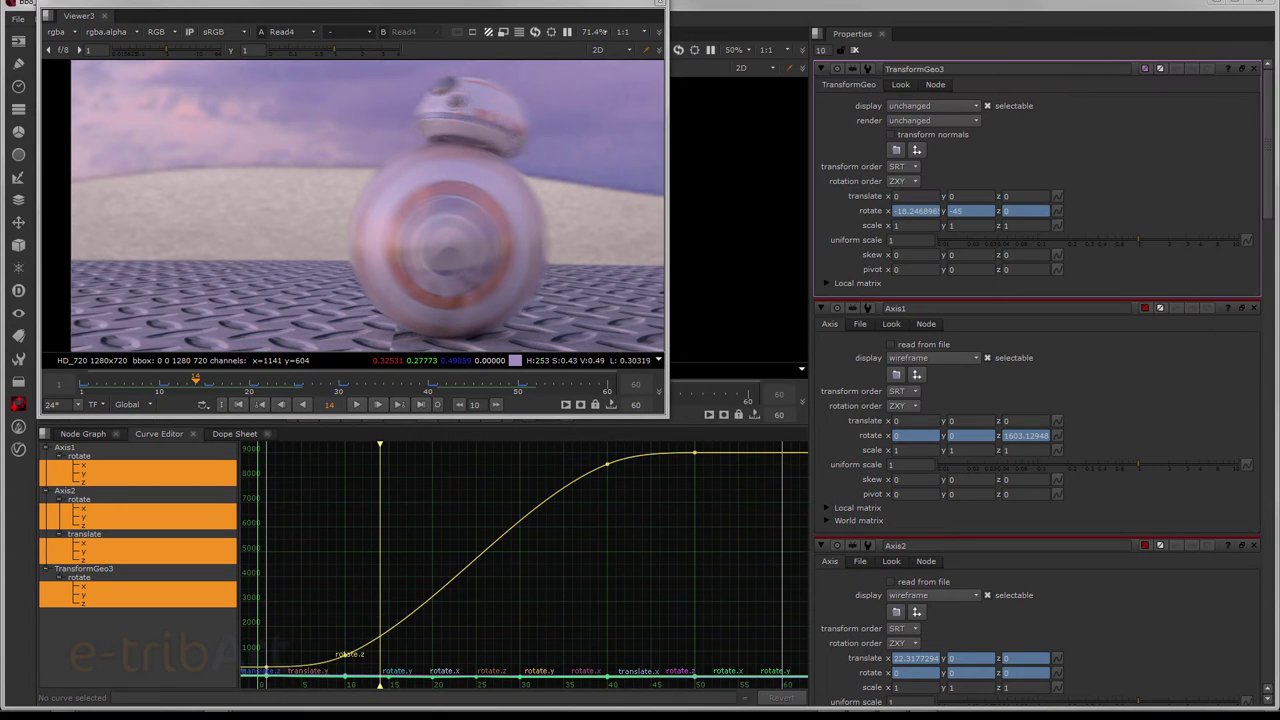
{"action": "left_click_drag", "start_coordinate": [364, 16], "coordinate": [1279, 193]}
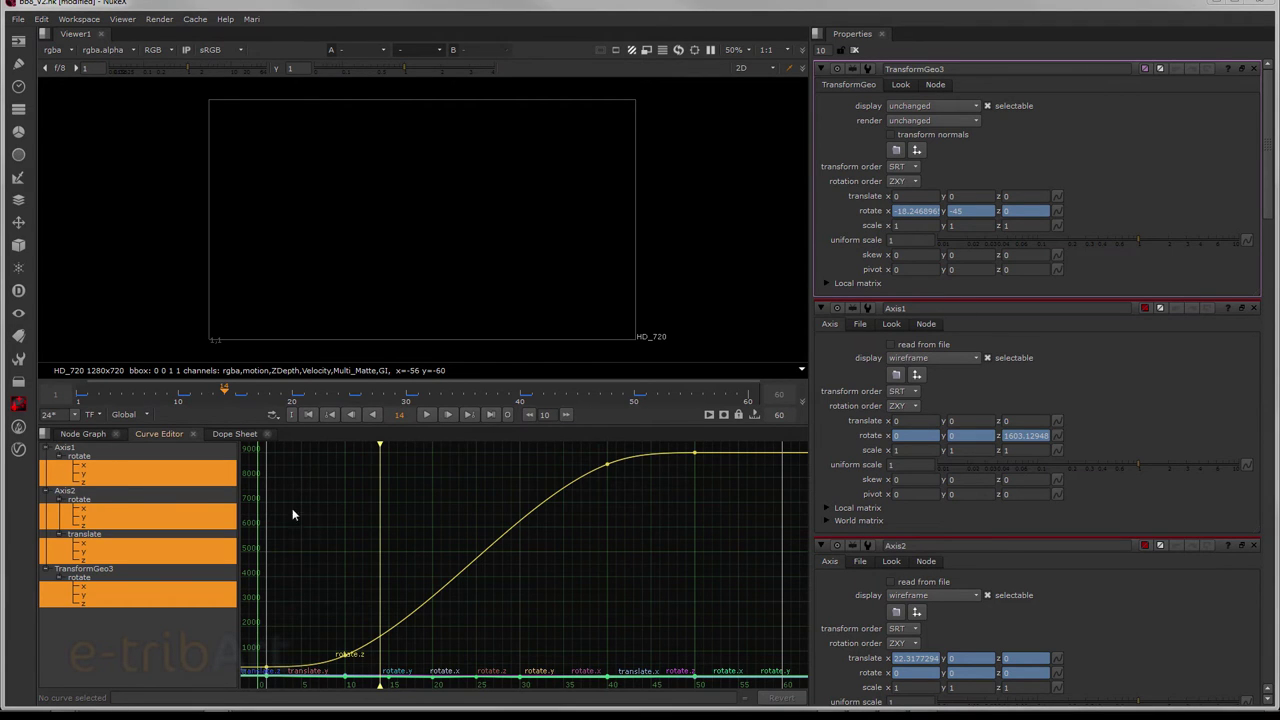
- Return to the node graph and select Scene1 to examine the nodes connected to it
{"action": "left_click", "coordinate": [73, 438]}
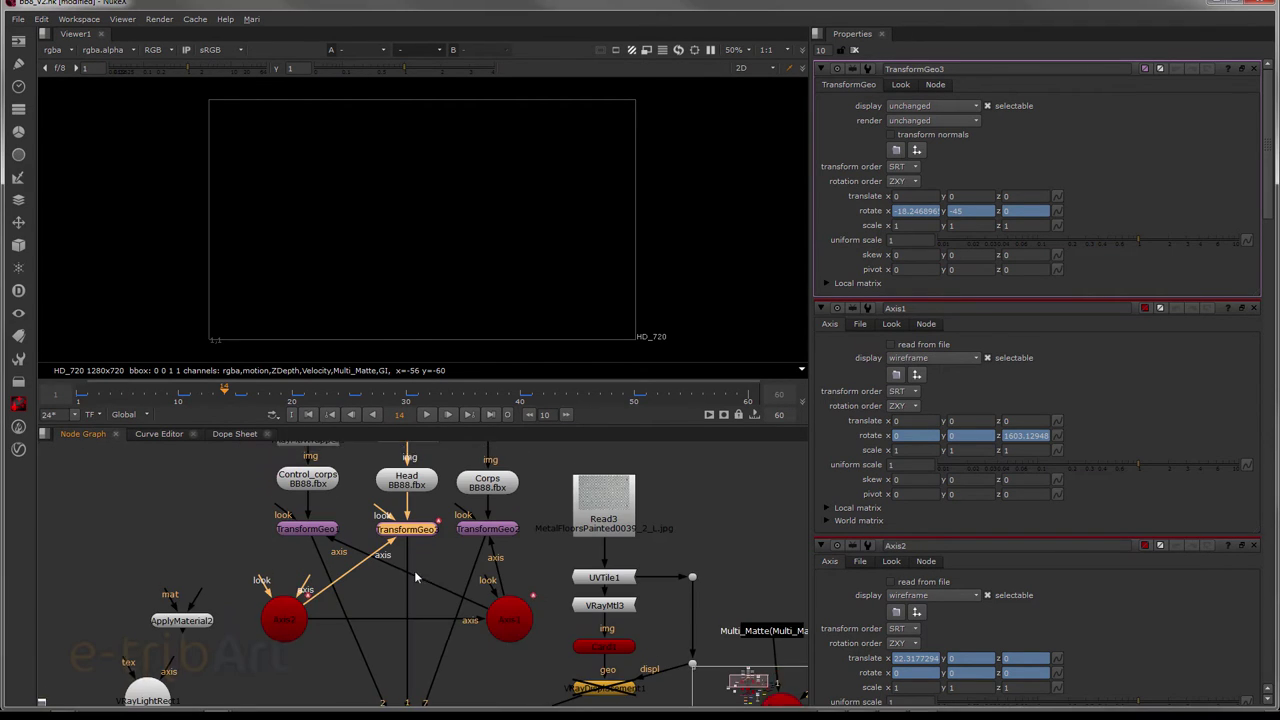
{"action": "middle_click_drag", "start_coordinate": [418, 557], "coordinate": [410, 485]}
{"action": "left_click", "coordinate": [407, 612]}
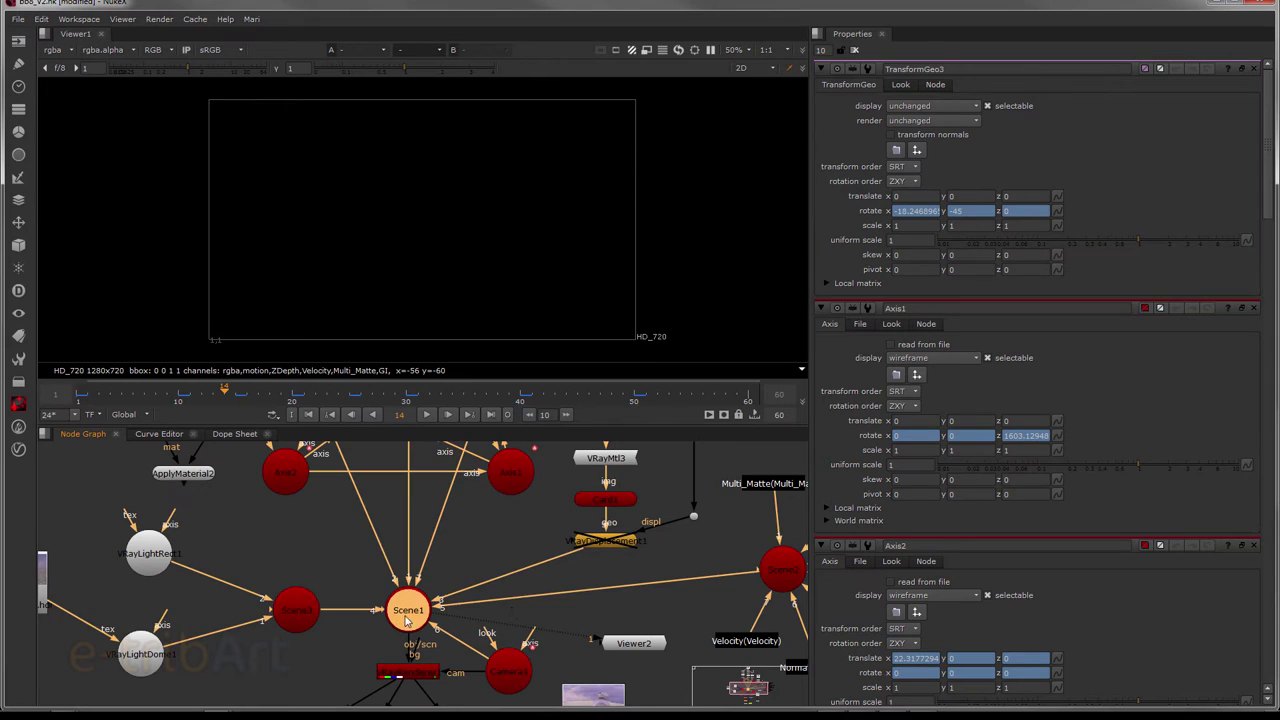
{"action": "mouse_move", "coordinate": [523, 577]}
{"action": "middle_mouse_down"}
{"action": "mouse_move", "coordinate": [500, 597]}
{"action": "mouse_move", "coordinate": [492, 578]}
{"action": "middle_mouse_up"}
{"action": "middle_click_drag", "start_coordinate": [505, 500], "coordinate": [514, 547]}
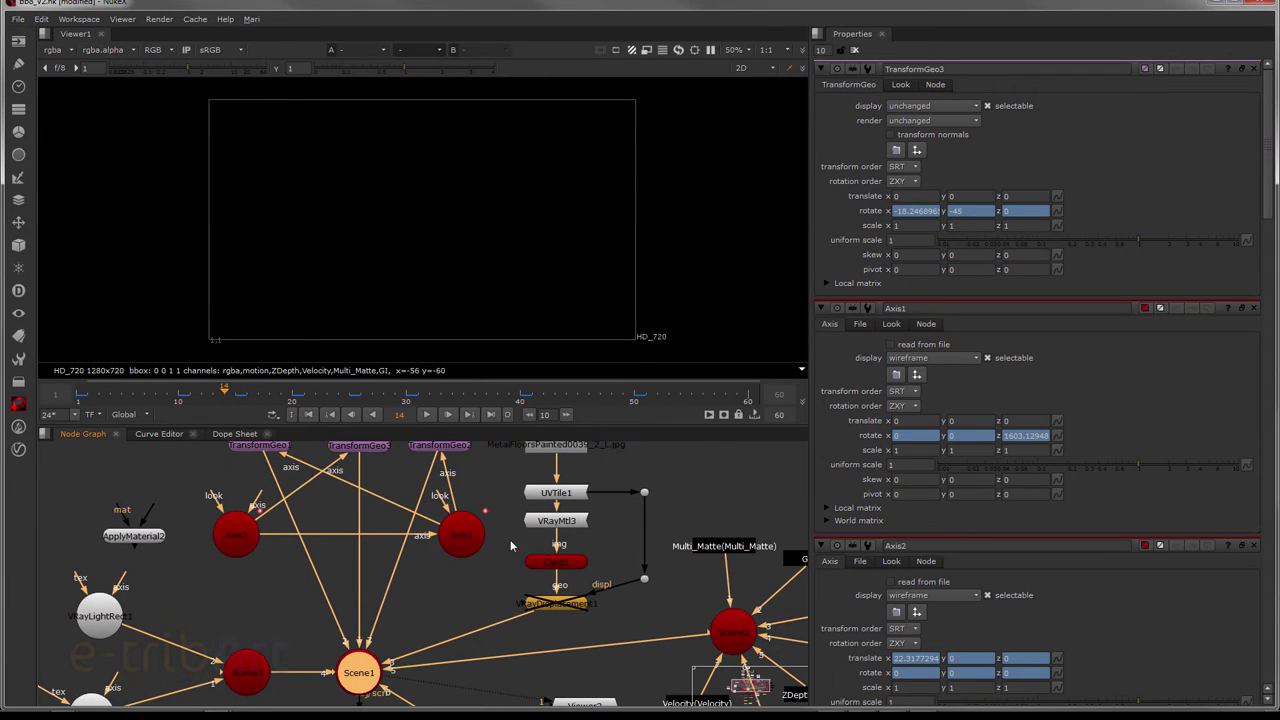
{"action": "middle_click_drag", "start_coordinate": [553, 466], "coordinate": [556, 538]}
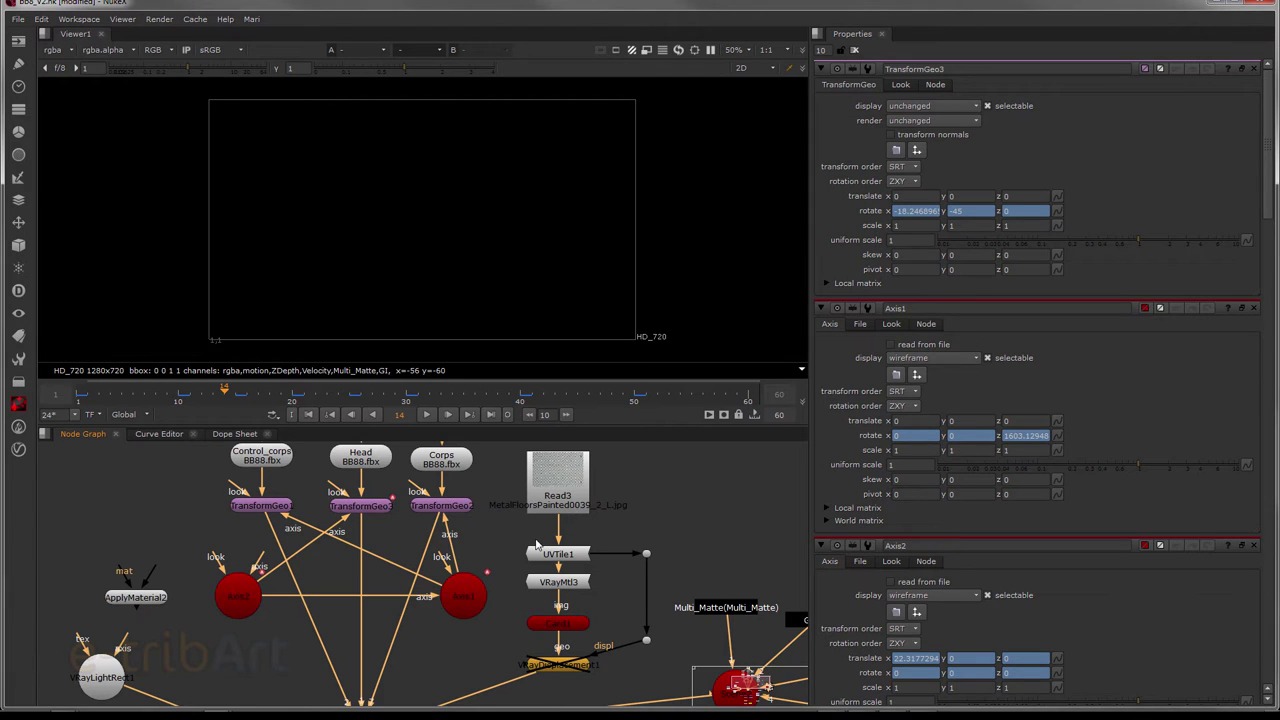
- Select Card1 and examine the floor's node chain down to its displacement node and Scene1
{"action": "middle_click_drag", "start_coordinate": [530, 538], "coordinate": [532, 482]}
{"action": "left_click", "coordinate": [562, 570]}
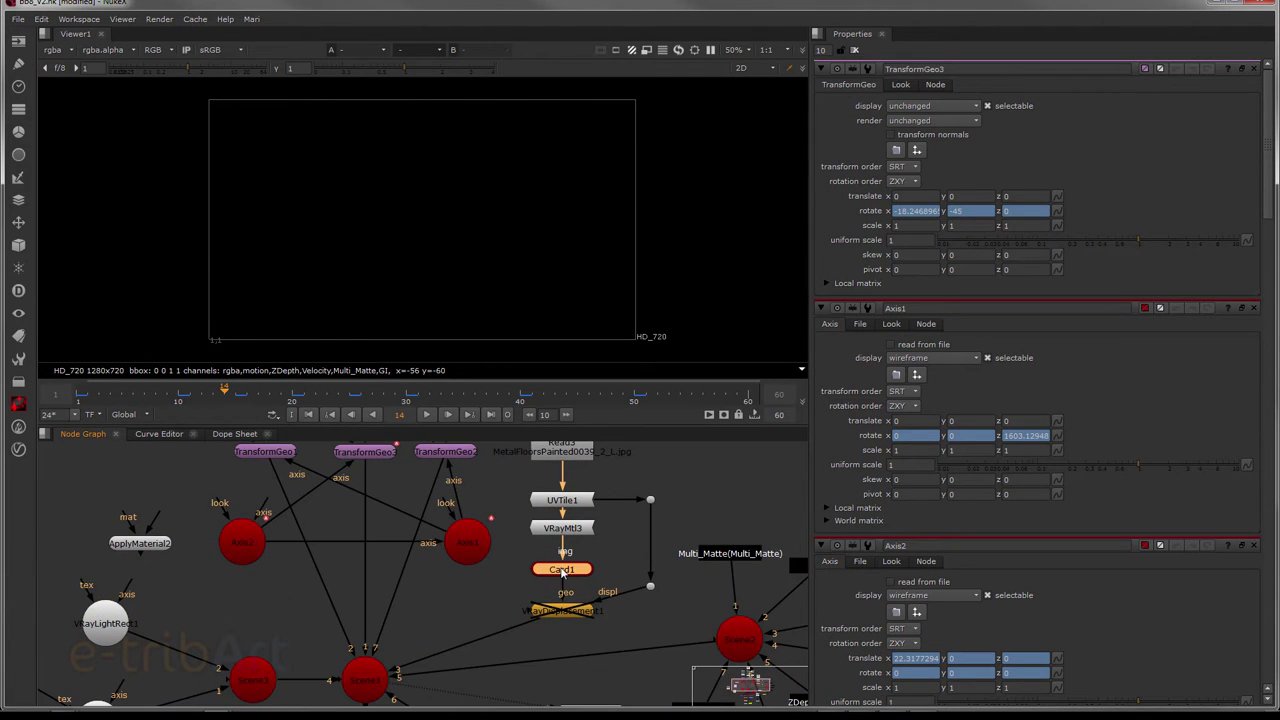
{"action": "middle_click_drag", "start_coordinate": [560, 612], "coordinate": [555, 556]}
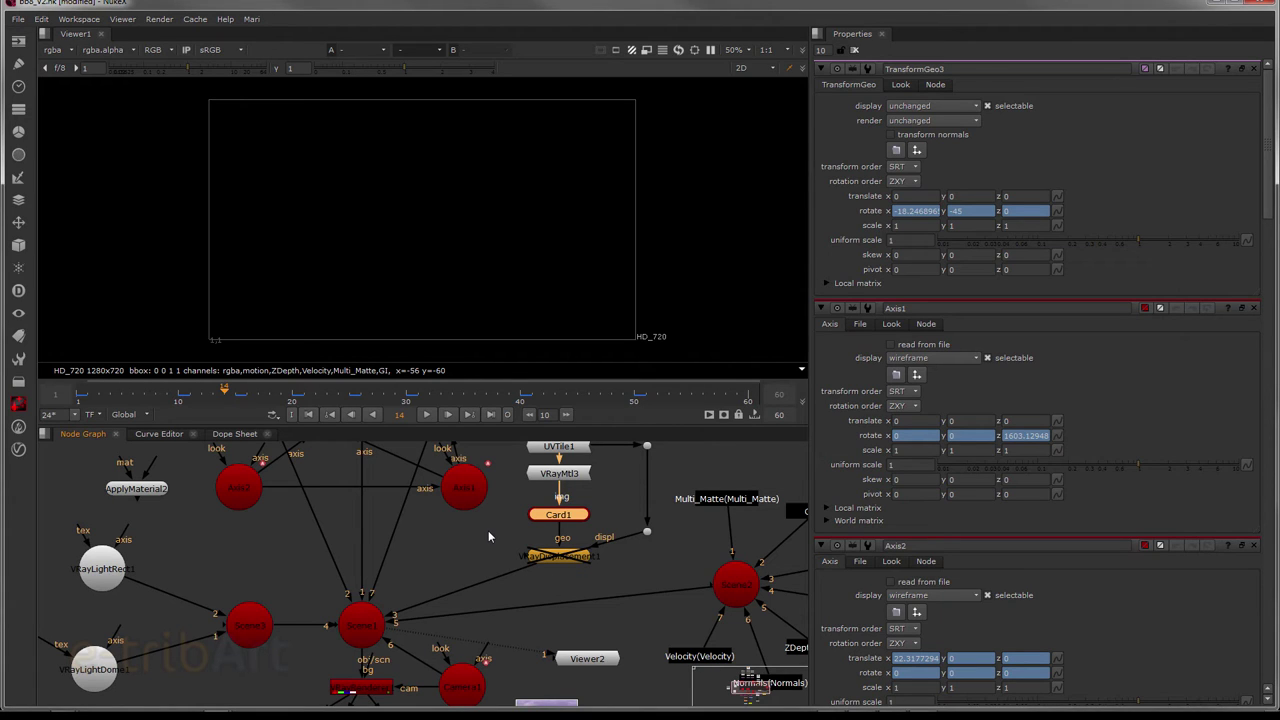
{"action": "middle_click_drag", "start_coordinate": [451, 547], "coordinate": [462, 521]}
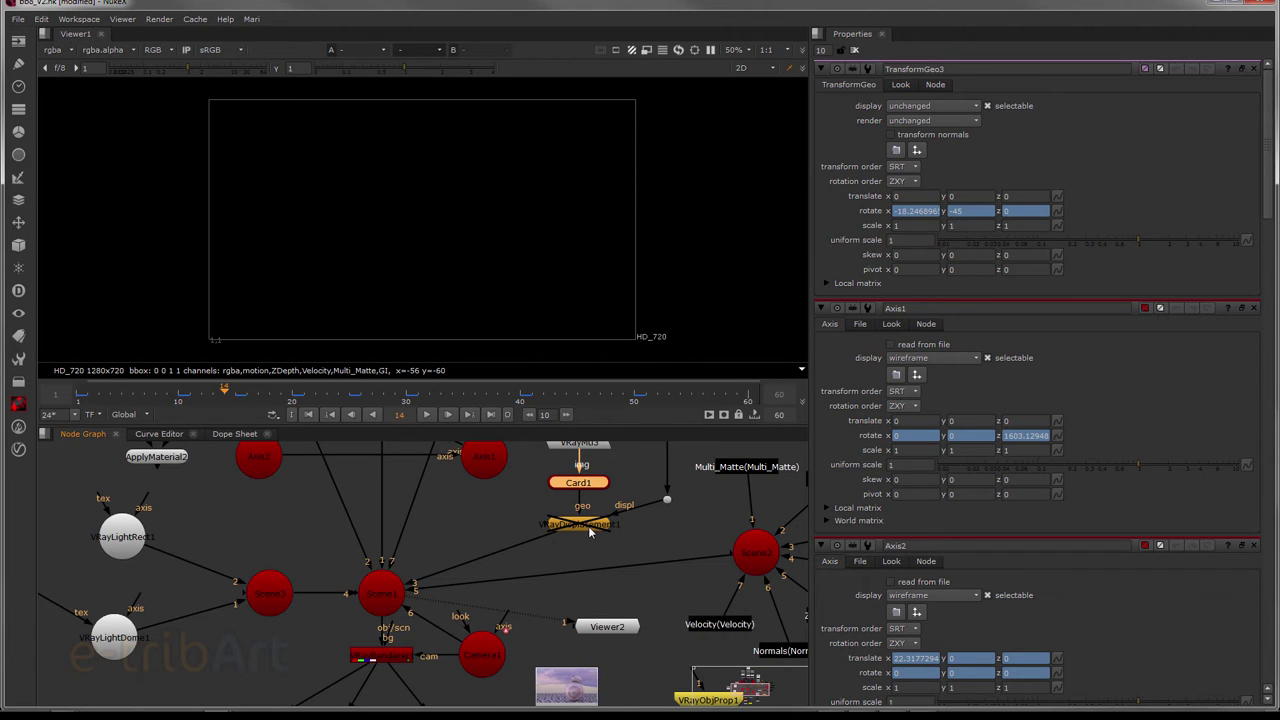
- Rename the Scene3 node that gathers the two V-Ray lights as Scene_lum
{"action": "middle_click_drag", "start_coordinate": [426, 551], "coordinate": [506, 542]}
{"action": "scroll", "coordinate": [506, 542], "scroll_direction": "down", "scroll_amount": 2}
{"action": "left_click_drag", "start_coordinate": [375, 587], "coordinate": [331, 587]}
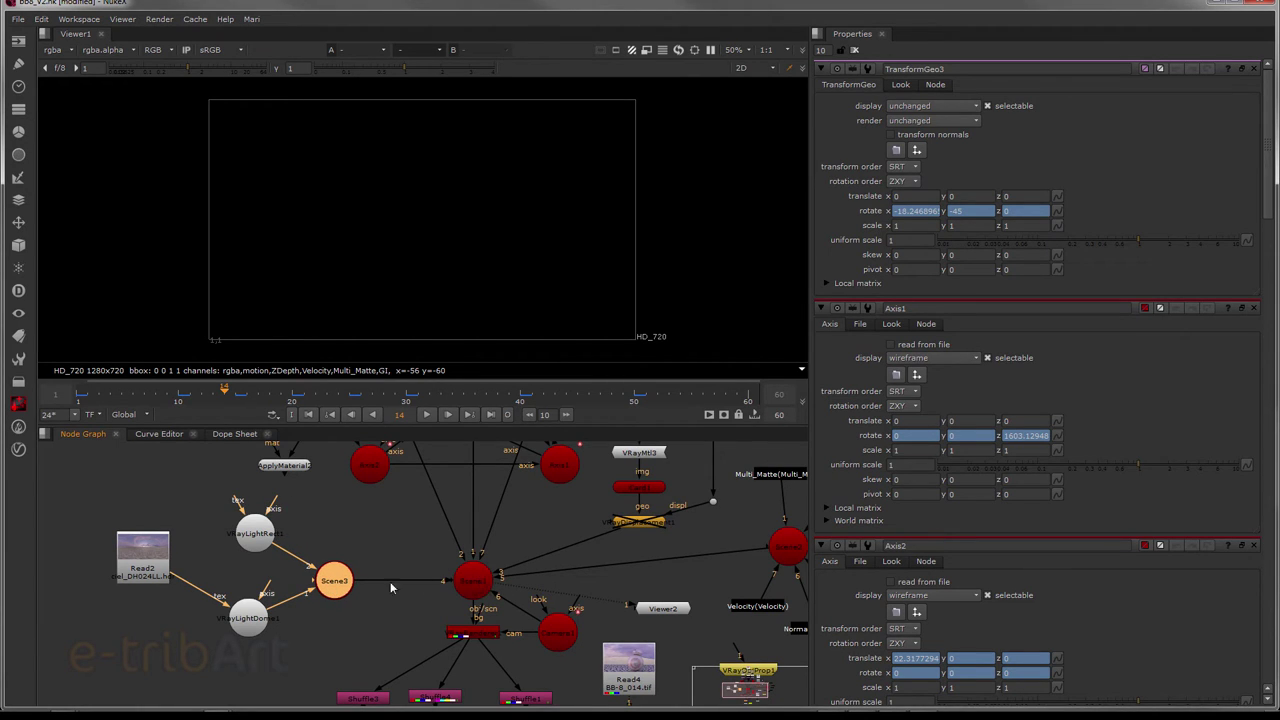
{"action": "double_click", "coordinate": [340, 582]}
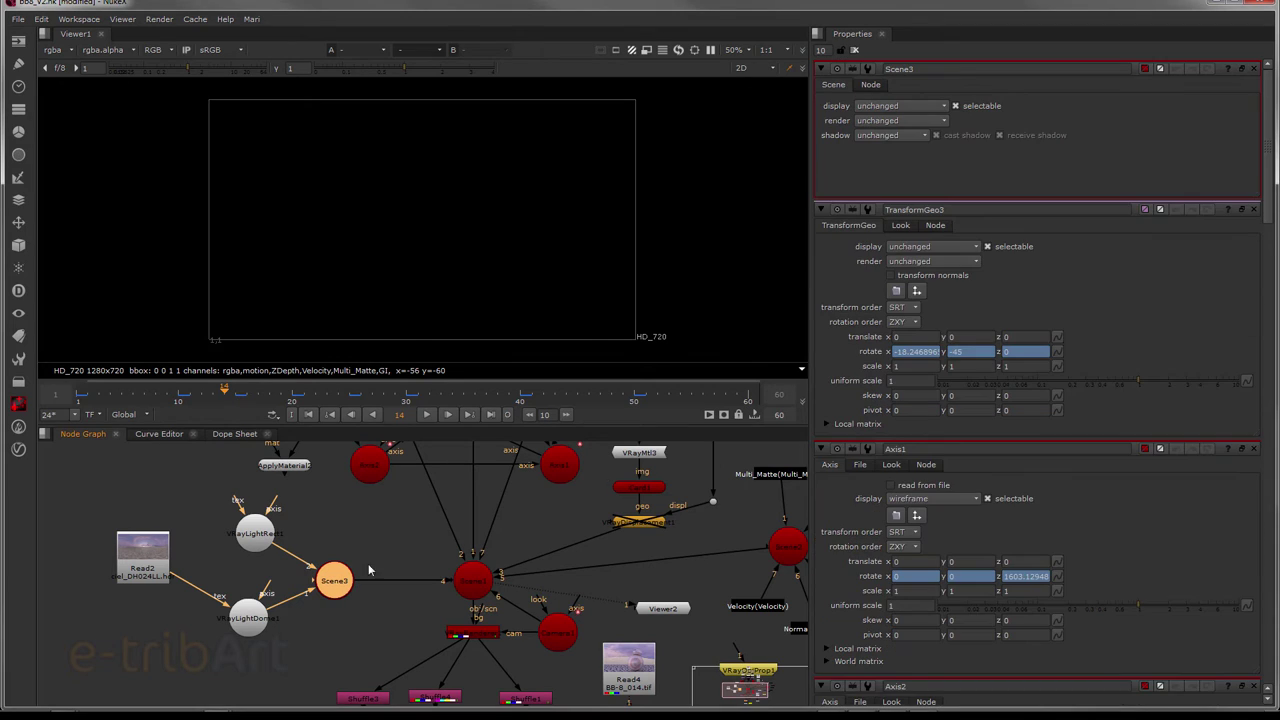
{"action": "left_click", "coordinate": [925, 68]}
{"action": "key", "text": "BackSpace"}
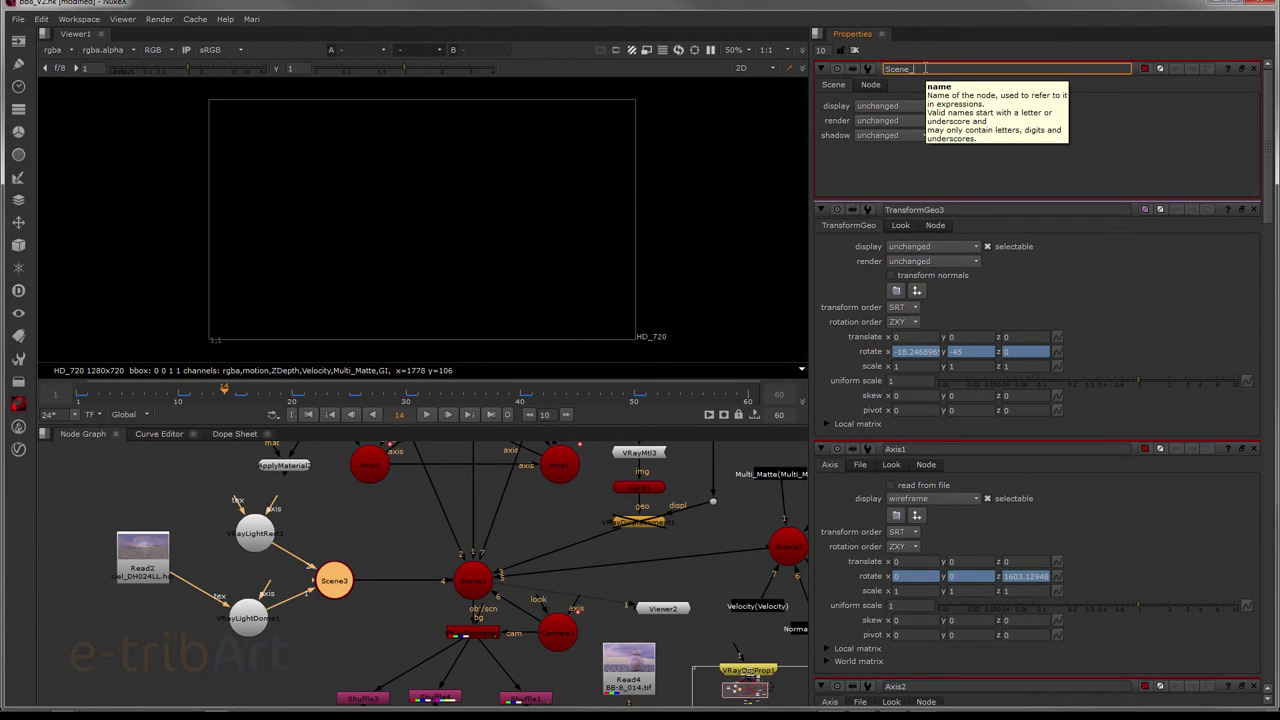
{"action": "type", "text": "_lum"}
{"action": "left_click", "coordinate": [373, 538]}
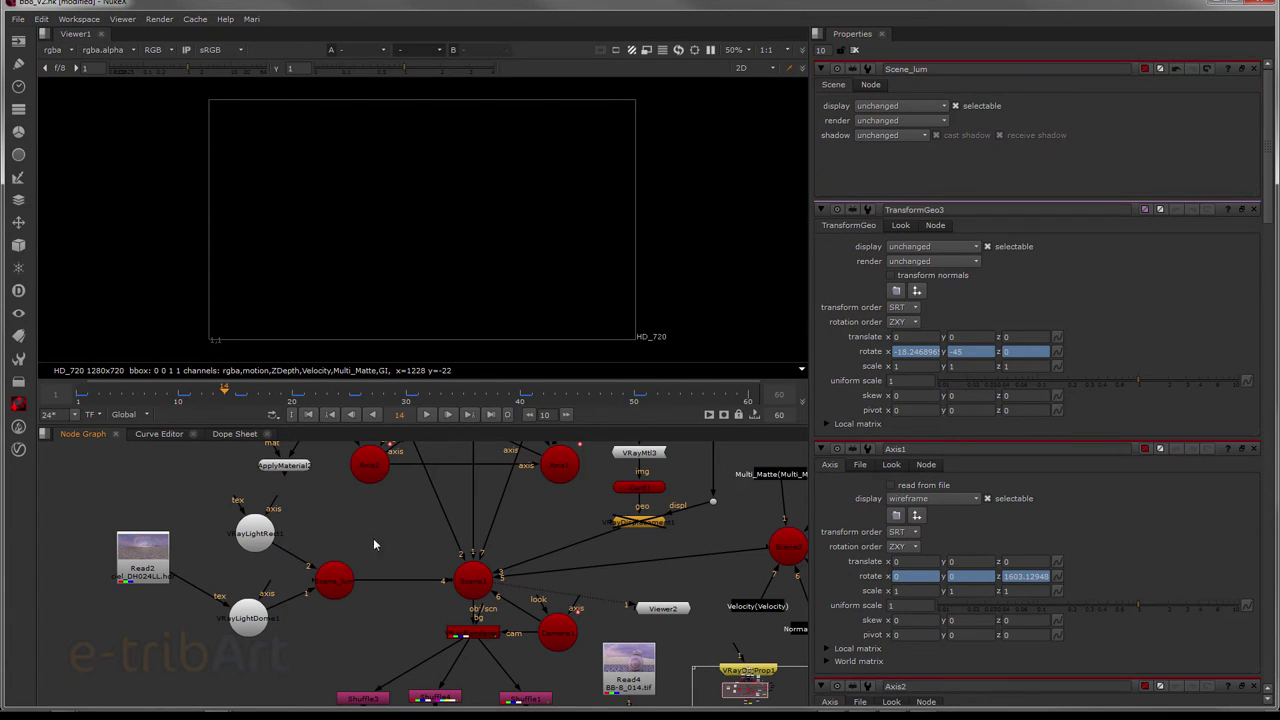
- Select Scene2 and examine the render elements connected to it
{"action": "middle_click_drag", "start_coordinate": [352, 582], "coordinate": [329, 549]}
{"action": "scroll", "coordinate": [320, 549], "scroll_direction": "up", "scroll_amount": 2}
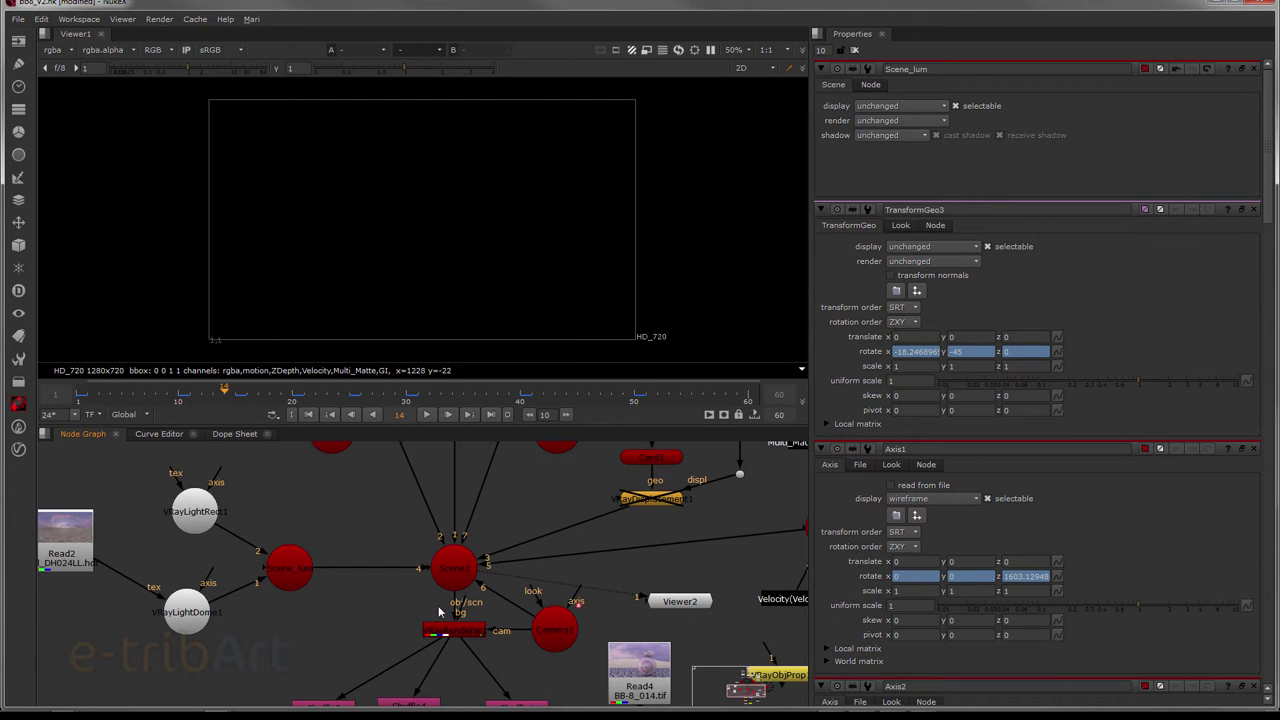
{"action": "middle_click_drag", "start_coordinate": [440, 615], "coordinate": [265, 618]}
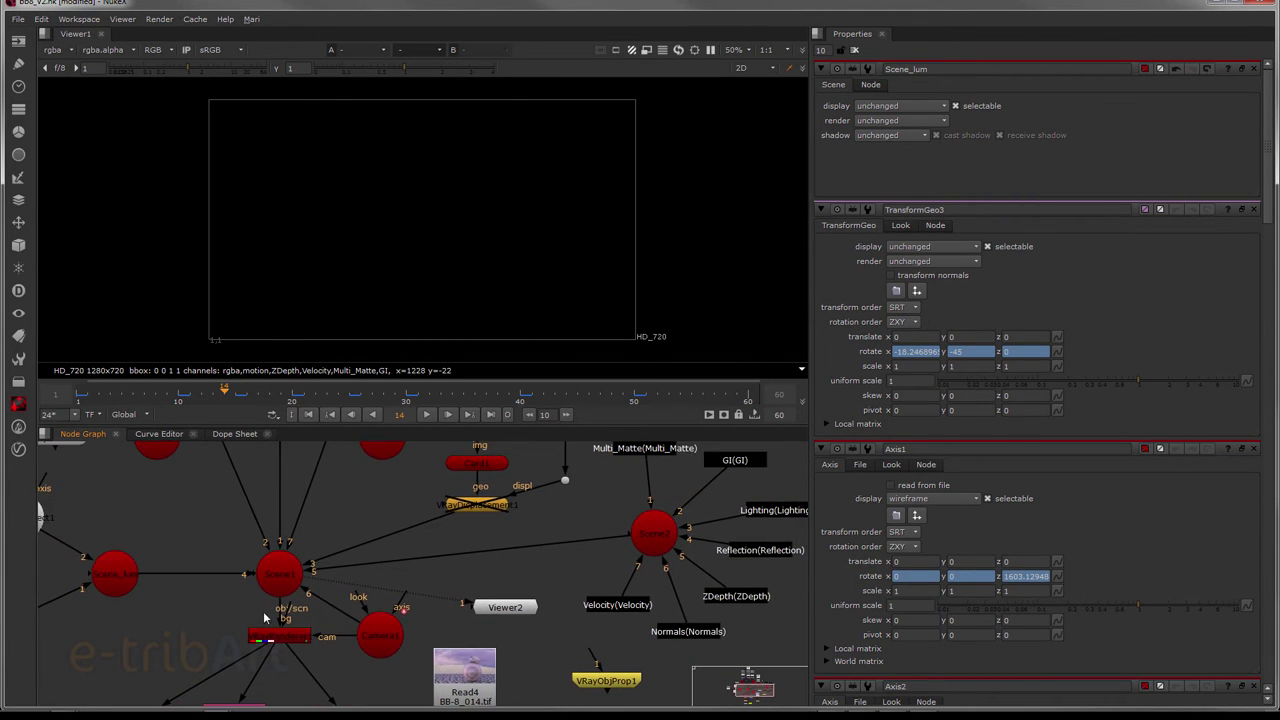
{"action": "left_click", "coordinate": [668, 529]}
{"action": "middle_click_drag", "start_coordinate": [482, 542], "coordinate": [394, 563]}
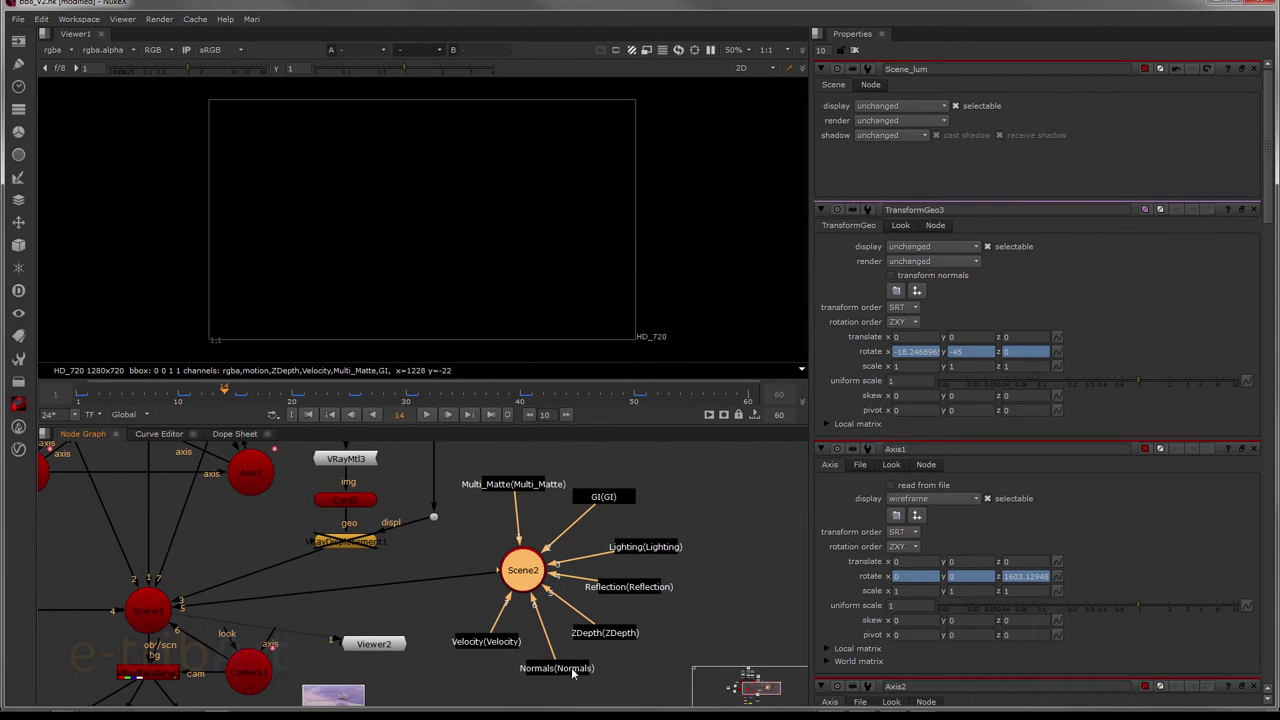
- Locate VRayRenderElement among the V-Ray render nodes and select the Multi_Matte and Velocity elements connected to Scene2
{"action": "left_click", "coordinate": [18, 449]}
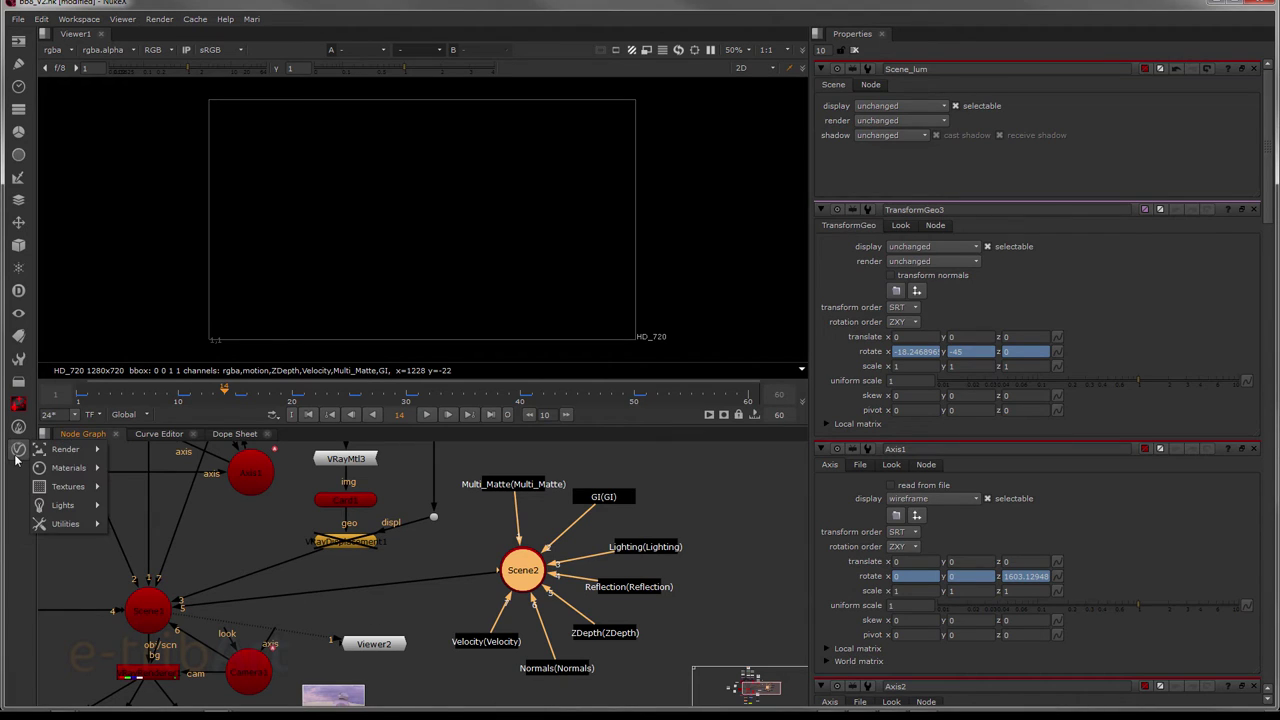
{"action": "mouse_move", "coordinate": [36, 450]}
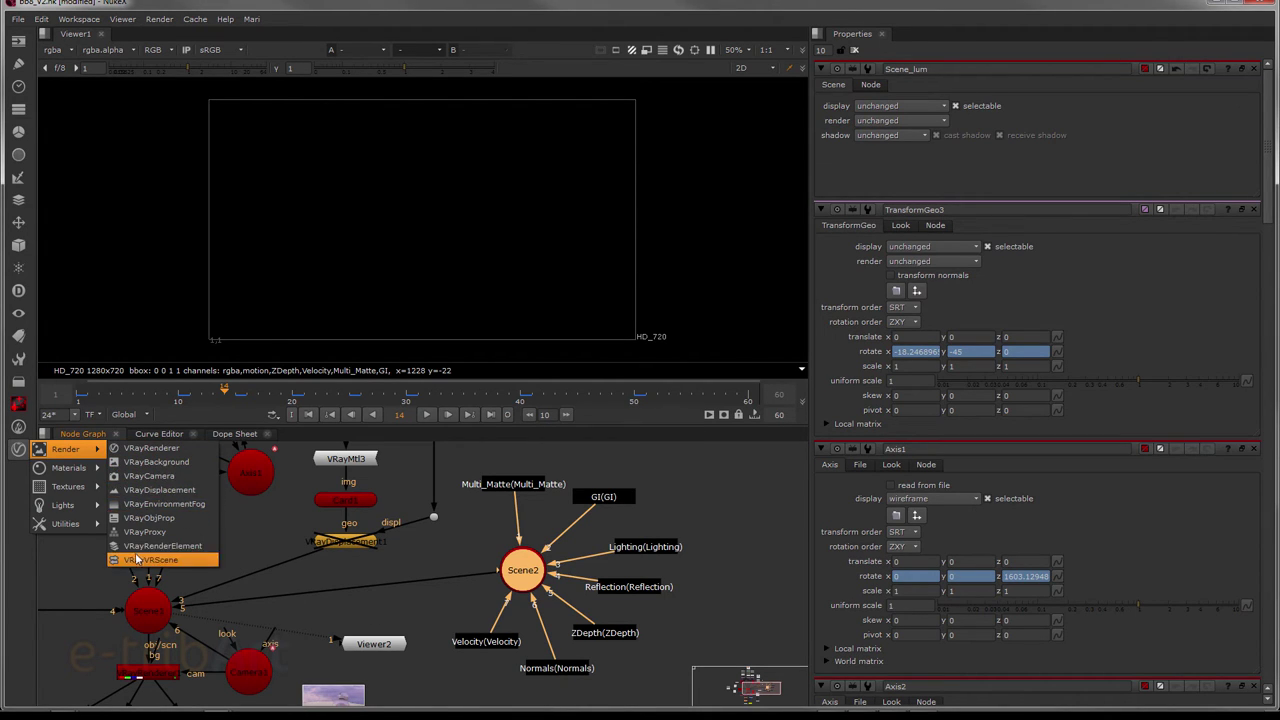
{"action": "left_click", "coordinate": [205, 546]}
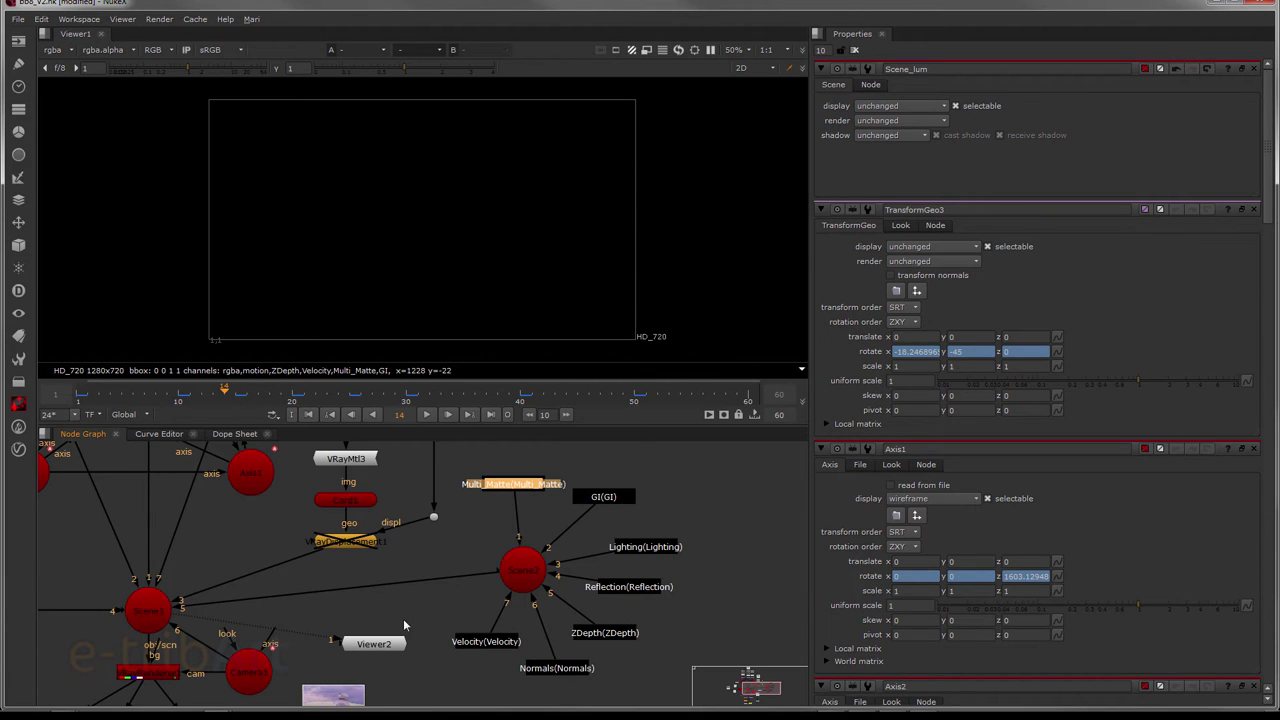
{"action": "middle_click_drag", "start_coordinate": [403, 625], "coordinate": [645, 515]}
{"action": "left_click", "coordinate": [712, 537]}
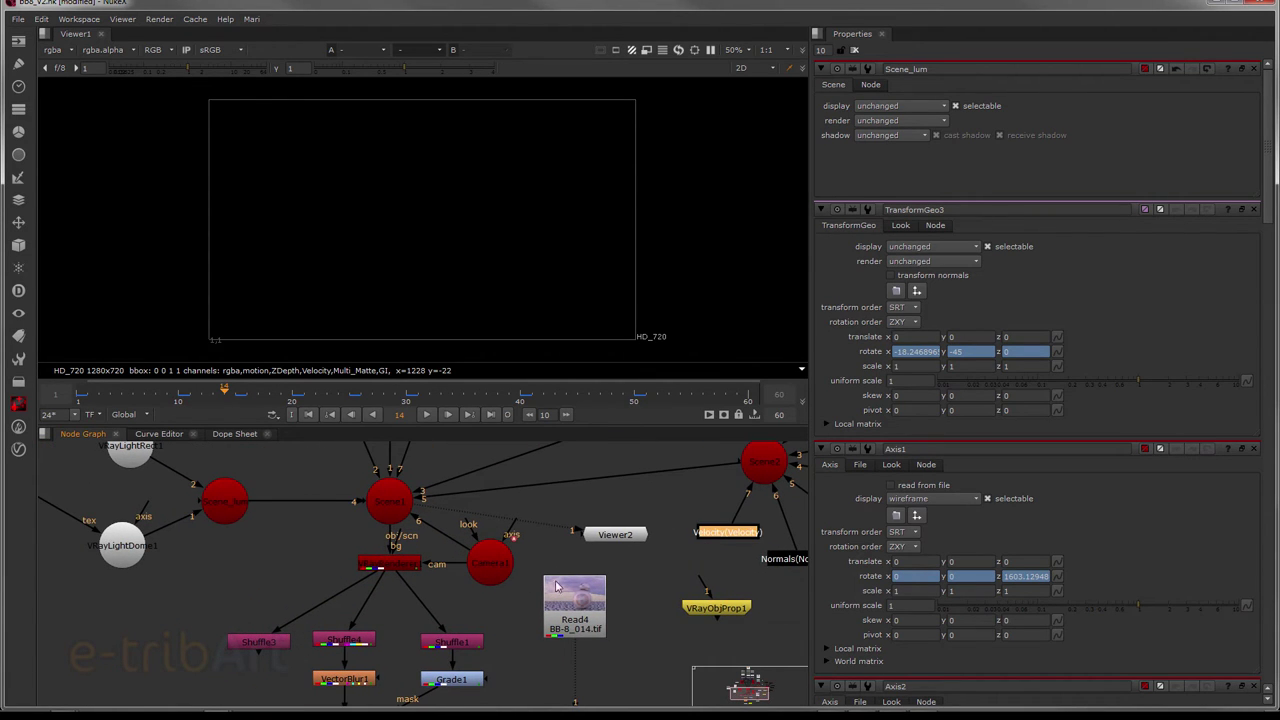
- Open the properties of VRayRenderer1 and examine its motion blur settings down to Geometry samples
{"action": "middle_click_drag", "start_coordinate": [439, 580], "coordinate": [504, 561]}
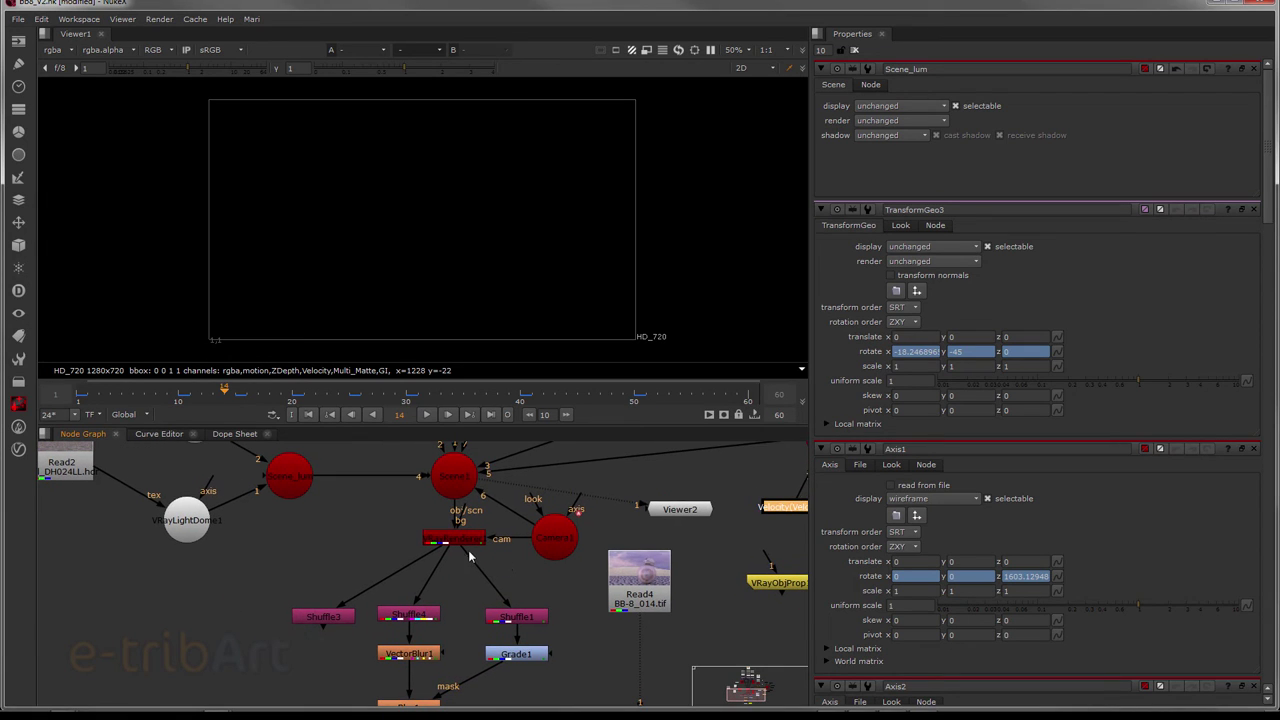
{"action": "left_click", "coordinate": [466, 541]}
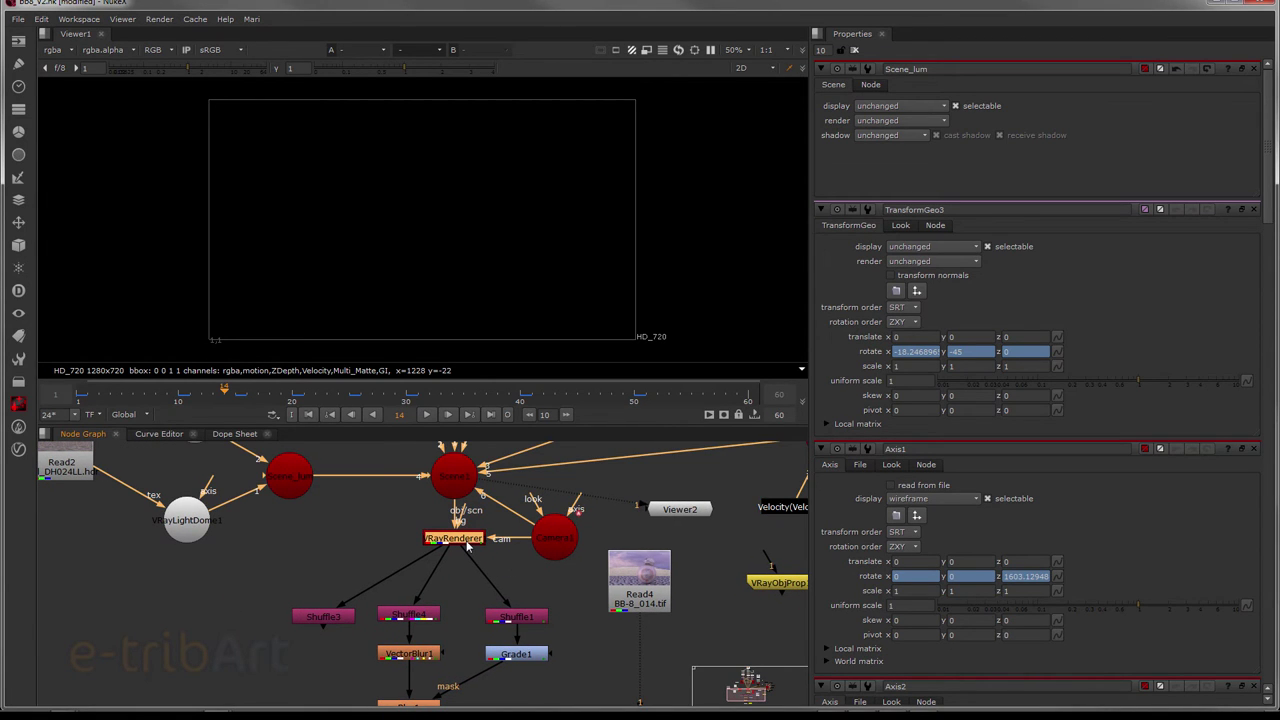
{"action": "middle_click_drag", "start_coordinate": [456, 587], "coordinate": [445, 558]}
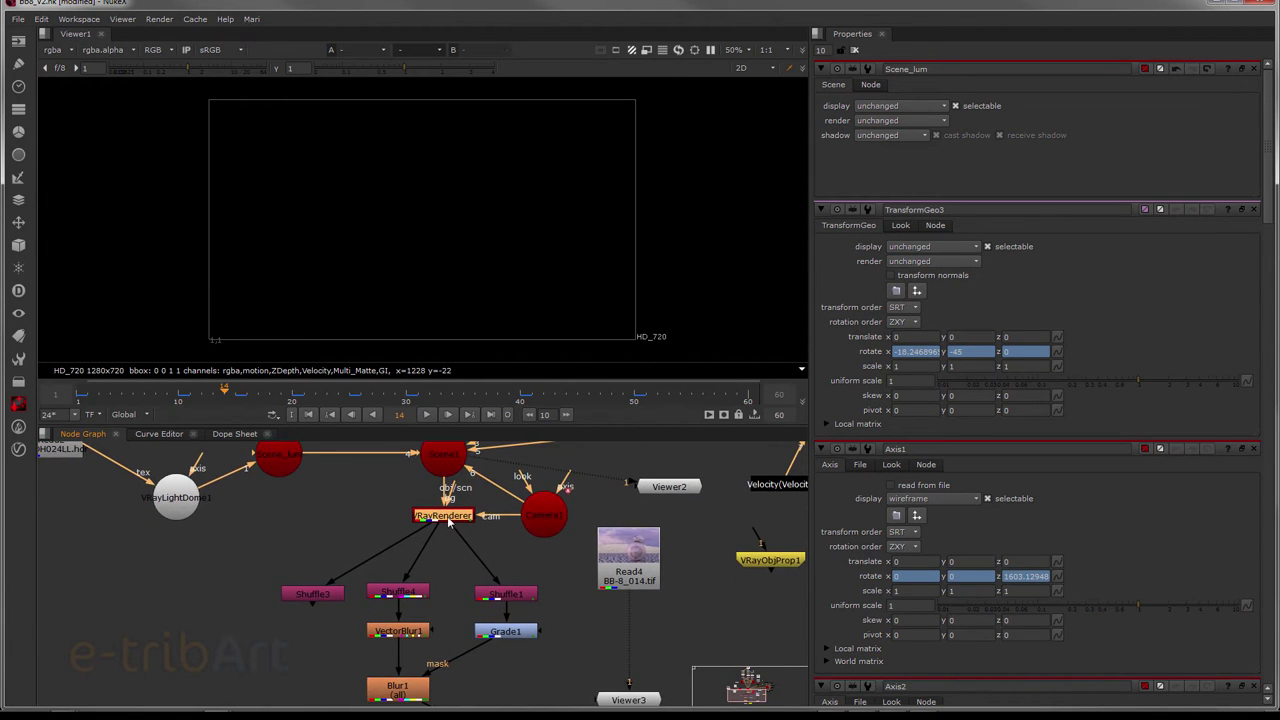
{"action": "double_click", "coordinate": [449, 518]}
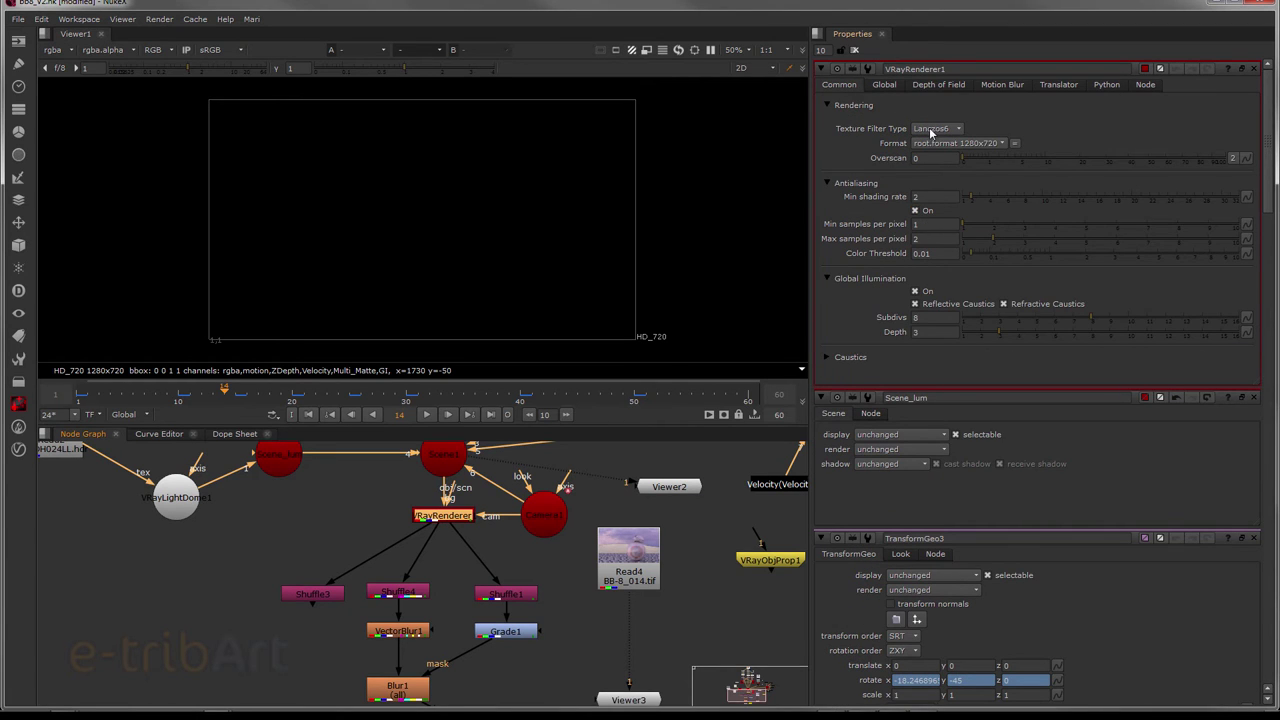
{"action": "left_click", "coordinate": [1001, 86]}
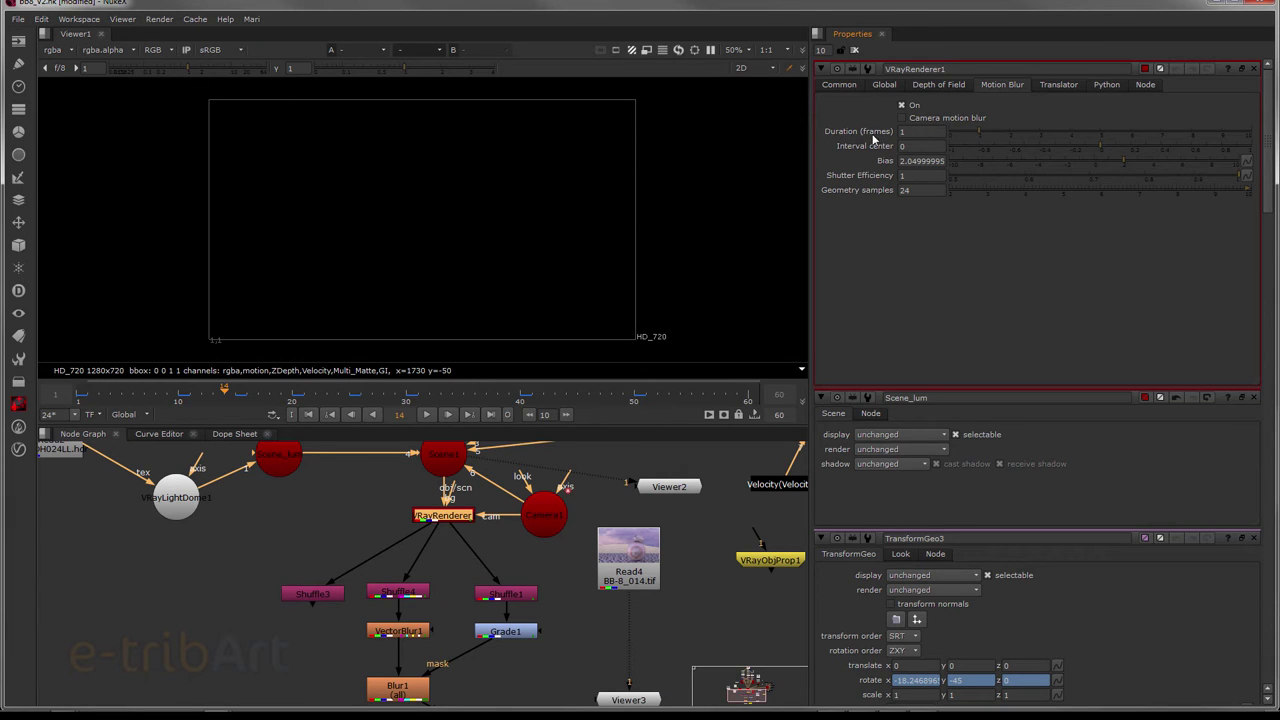
{"action": "mouse_move", "coordinate": [924, 131]}
{"action": "left_click", "coordinate": [912, 190]}
- Open the properties of Shuffle3 and examine how it routes the Normals channels
{"action": "middle_click_drag", "start_coordinate": [441, 580], "coordinate": [432, 561]}
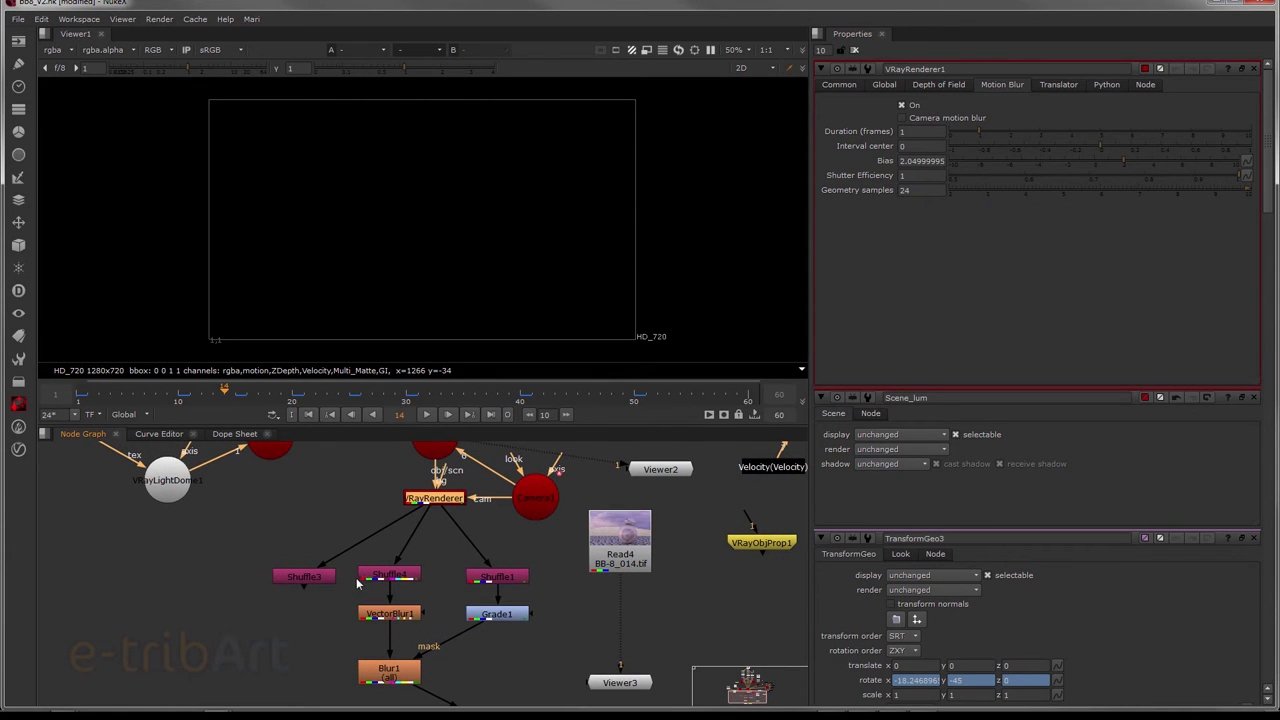
{"action": "left_click", "coordinate": [297, 580]}
{"action": "left_click_drag", "start_coordinate": [297, 580], "coordinate": [297, 571]}
{"action": "double_click", "coordinate": [297, 571]}
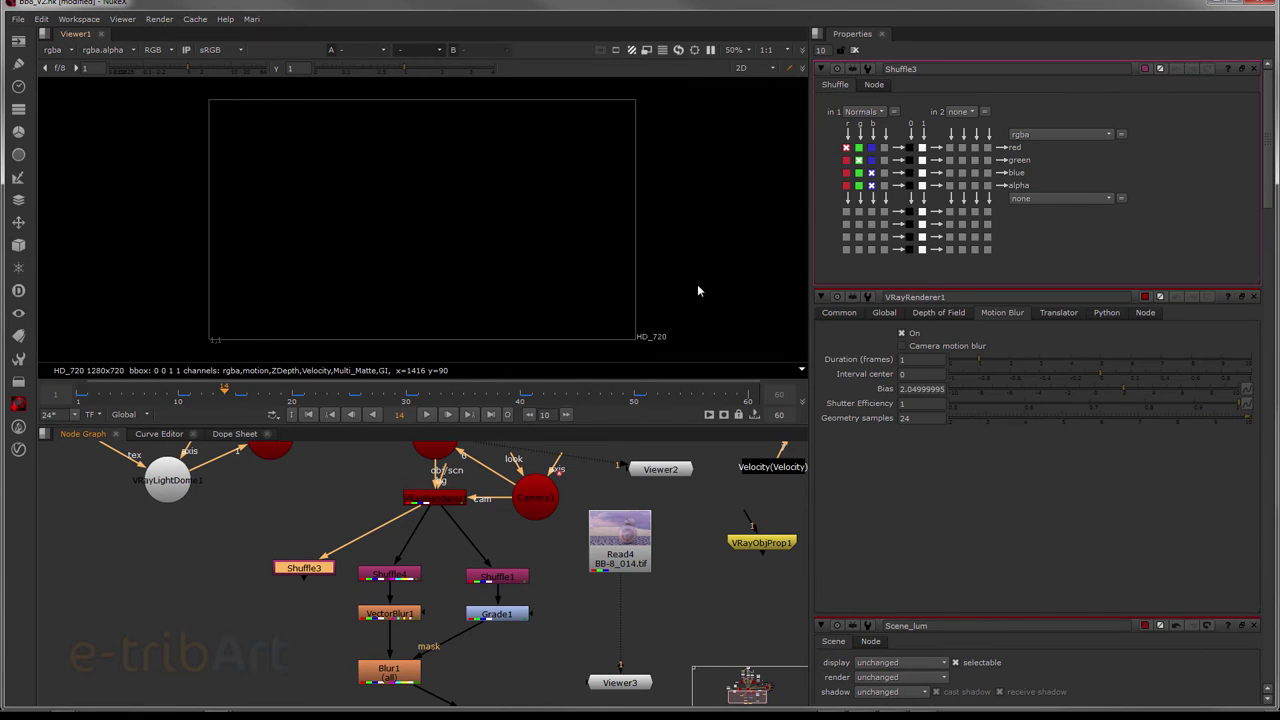
- Open the properties of Shuffle4 and examine its second input, choosing Velocity as the layer routed to motion
{"action": "left_click", "coordinate": [397, 576]}
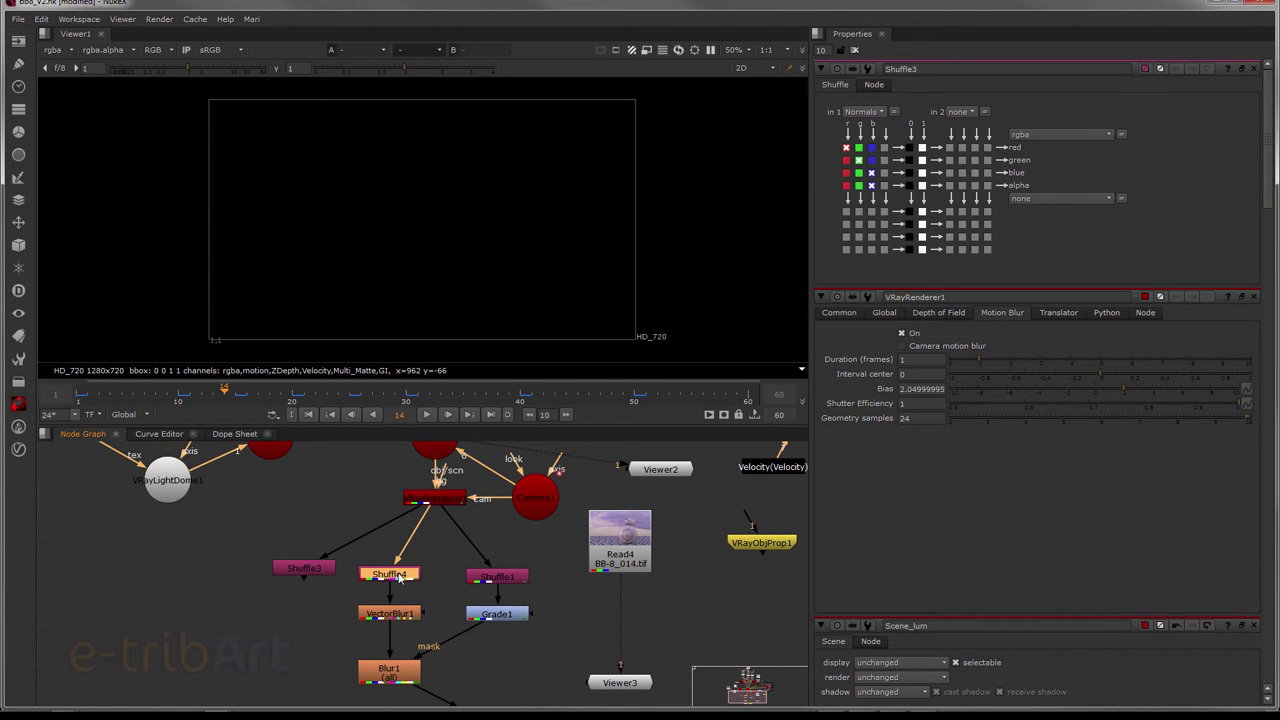
{"action": "double_click", "coordinate": [397, 576]}
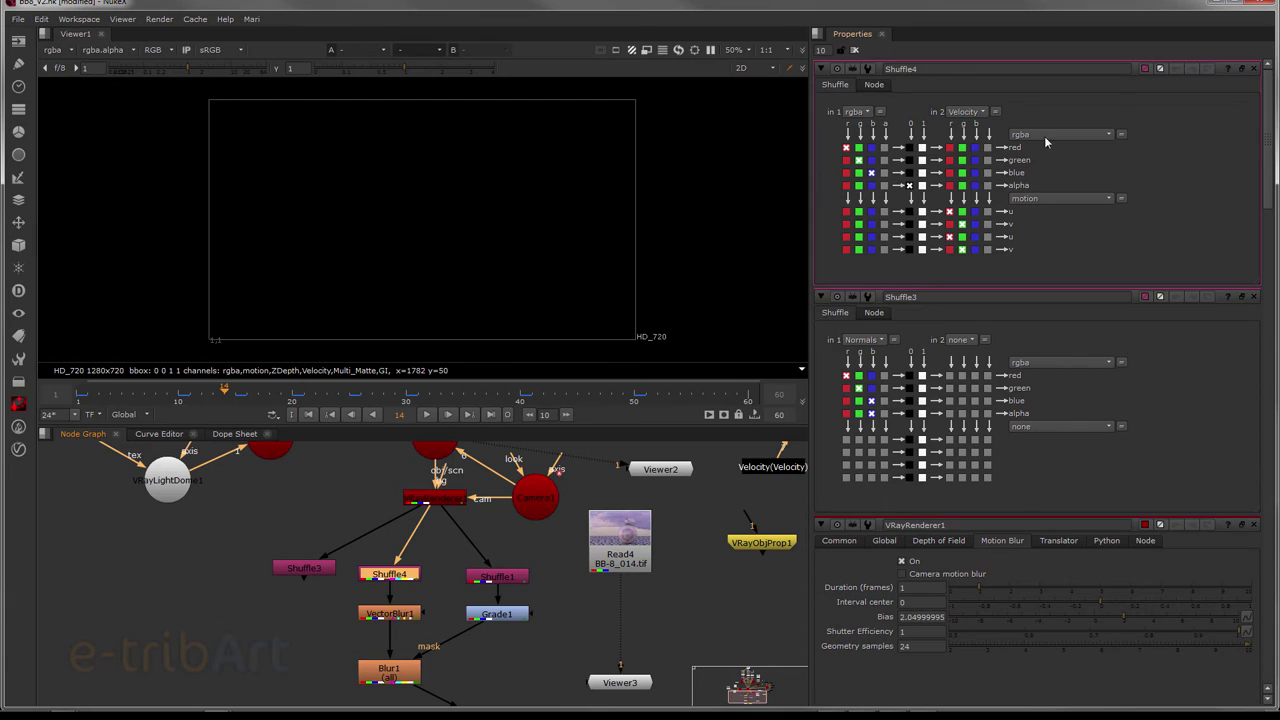
{"action": "left_click", "coordinate": [958, 114]}
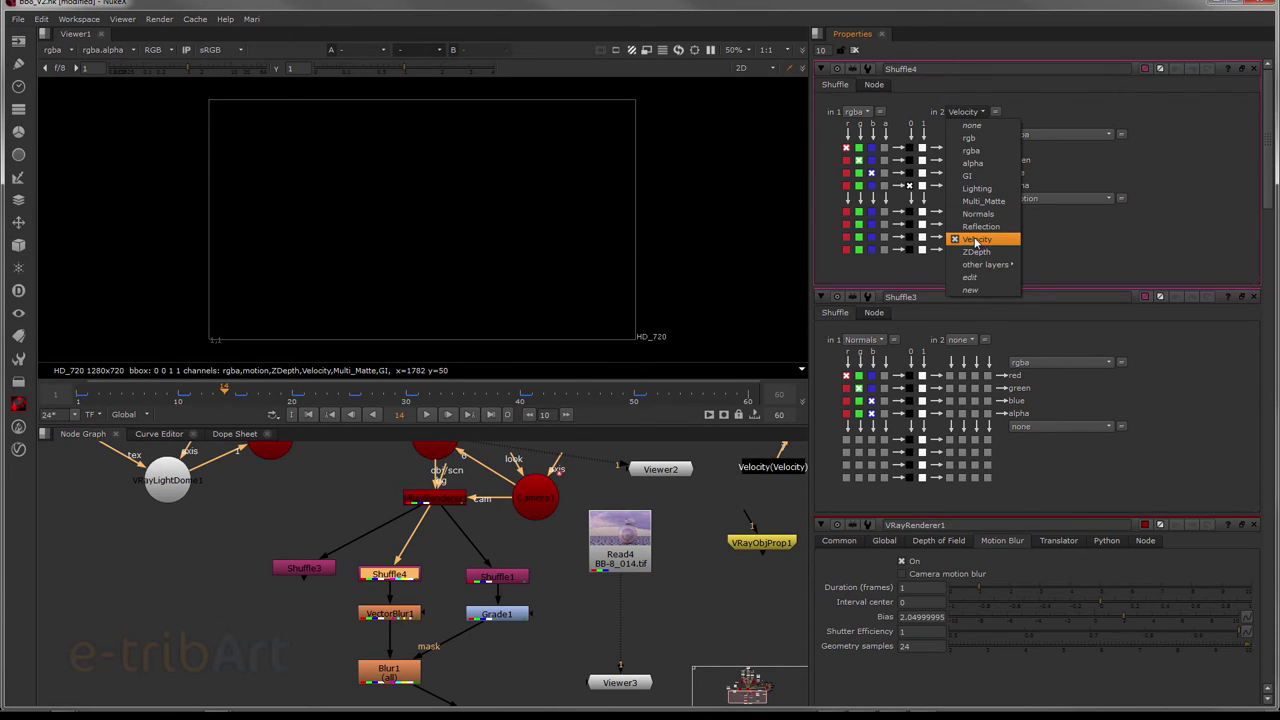
{"action": "left_click", "coordinate": [976, 240]}
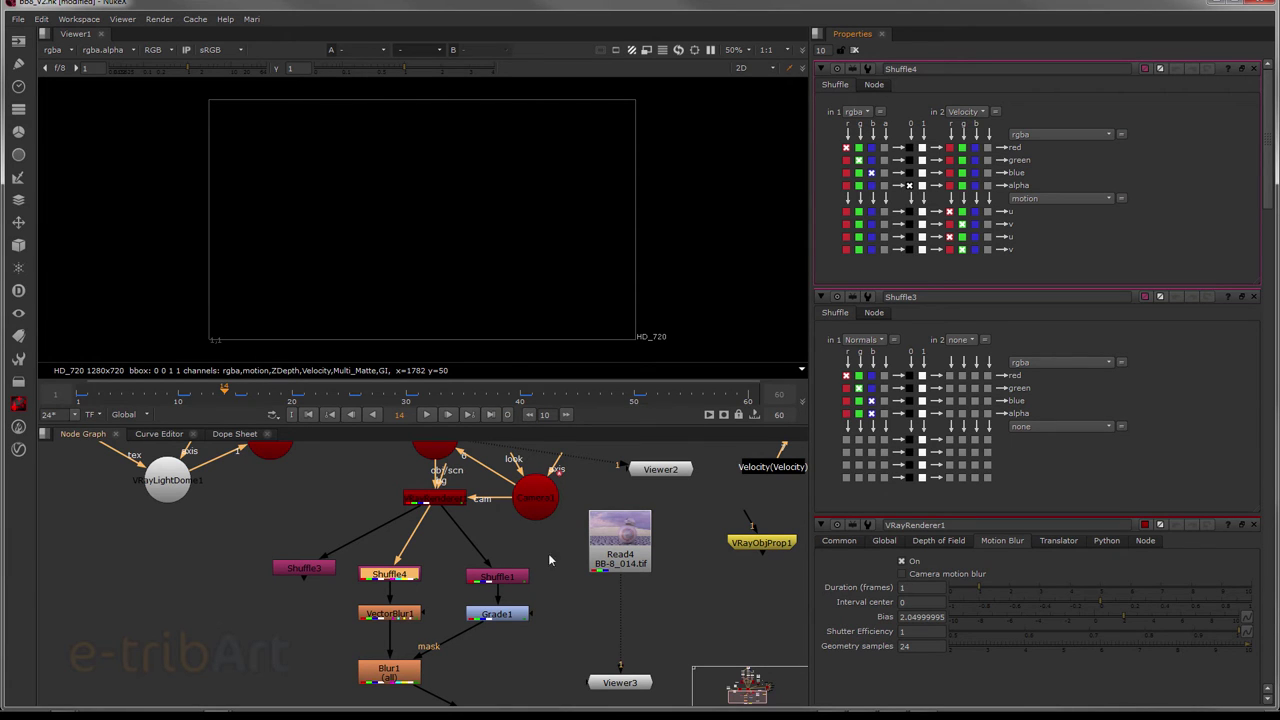
- Show Shuffle4's output in Viewer3 and move the floating viewer clear of the node graph
{"action": "mouse_move", "coordinate": [422, 605]}
{"action": "middle_mouse_down"}
{"action": "mouse_move", "coordinate": [428, 578]}
{"action": "mouse_move", "coordinate": [414, 600]}
{"action": "middle_mouse_up"}
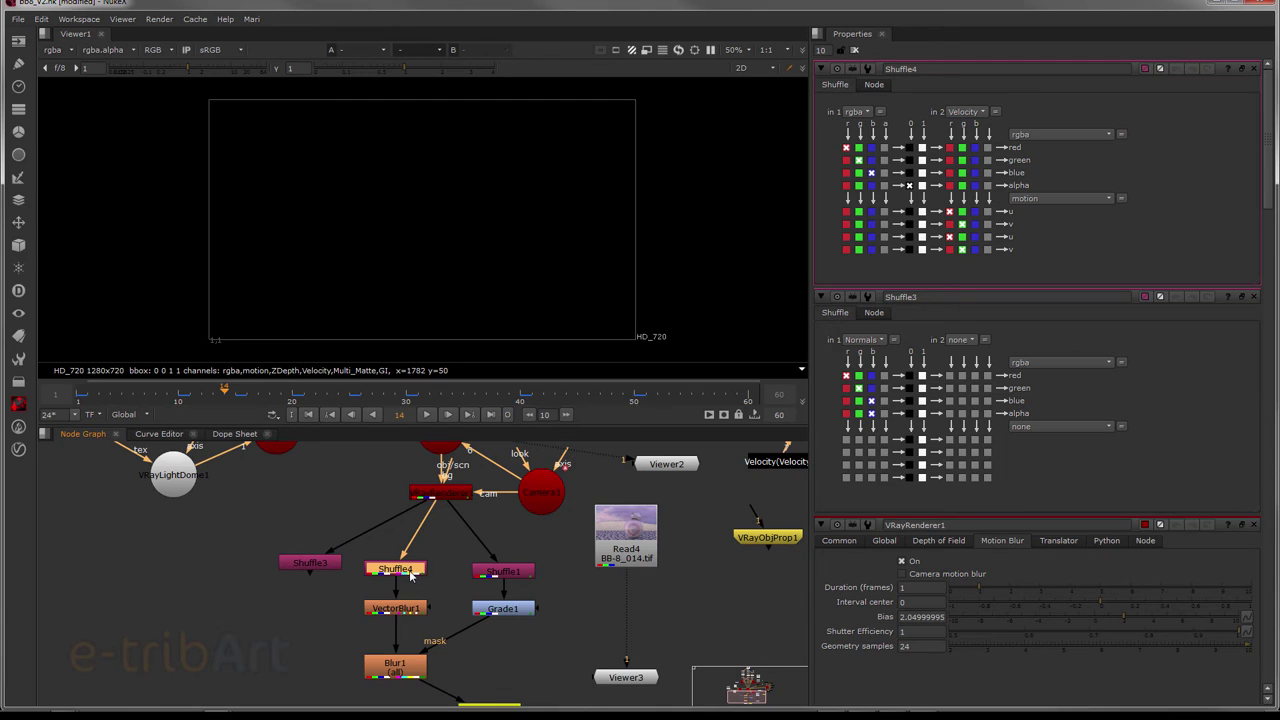
{"action": "key", "text": "1"}
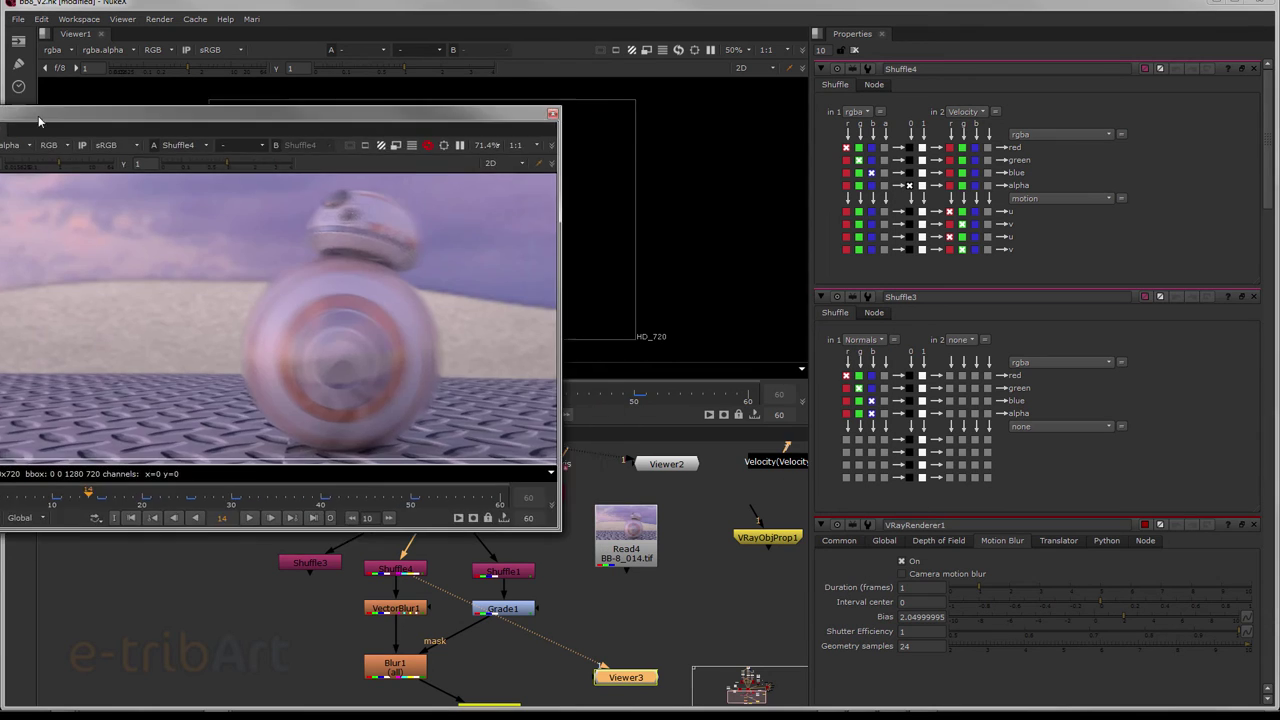
{"action": "left_click_drag", "start_coordinate": [37, 119], "coordinate": [225, 36]}
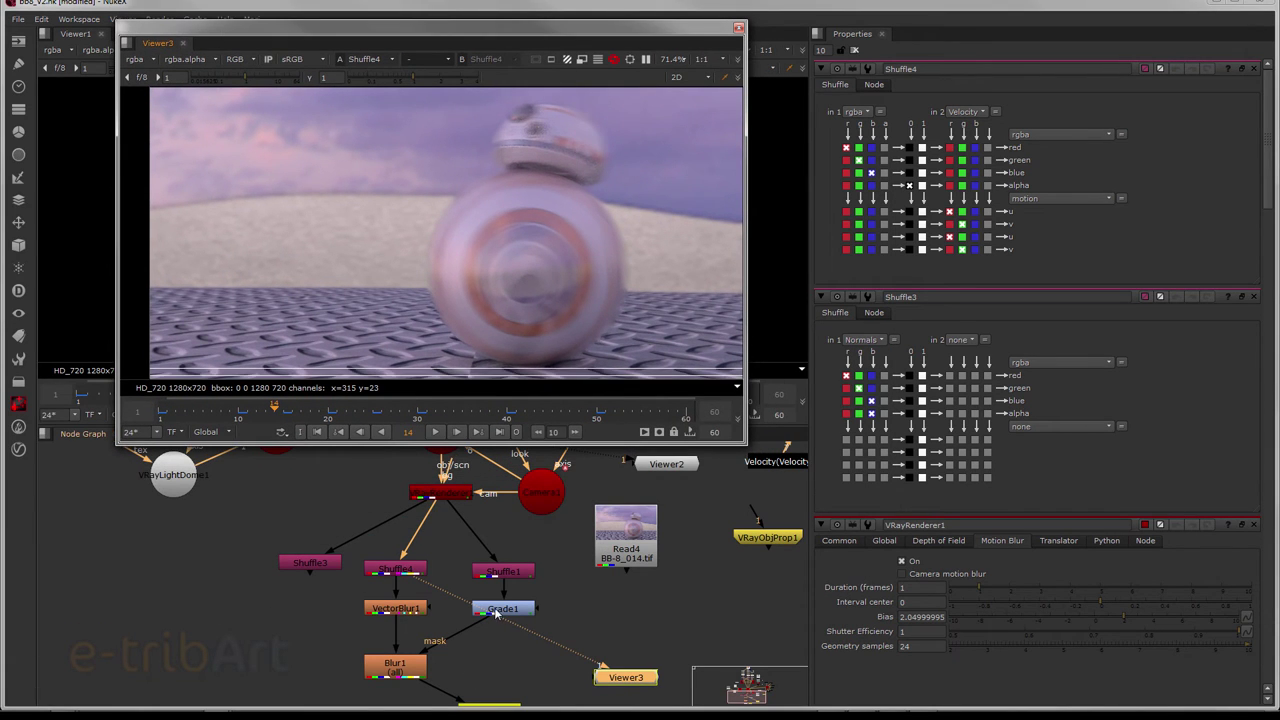
{"action": "middle_click_drag", "start_coordinate": [481, 602], "coordinate": [413, 585]}
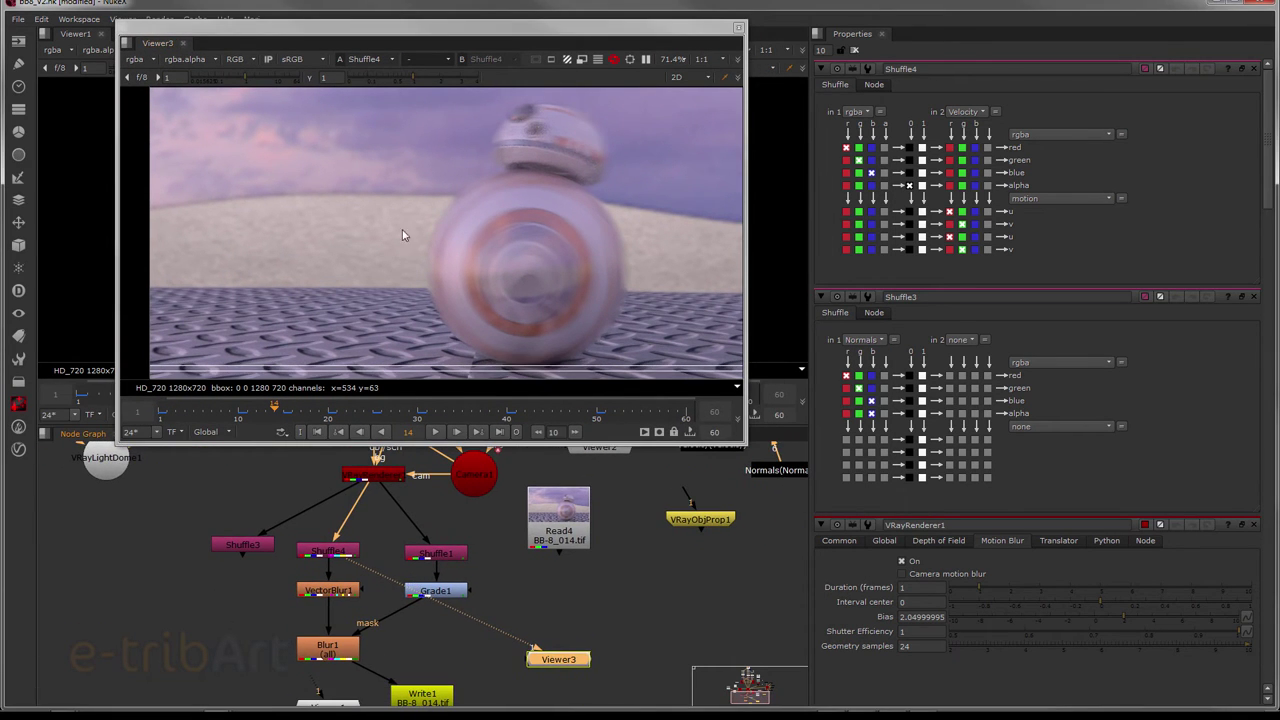
- Display the motion layer in Viewer3 and move the Viewer3 node closer to Blur1
{"action": "left_click", "coordinate": [135, 60]}
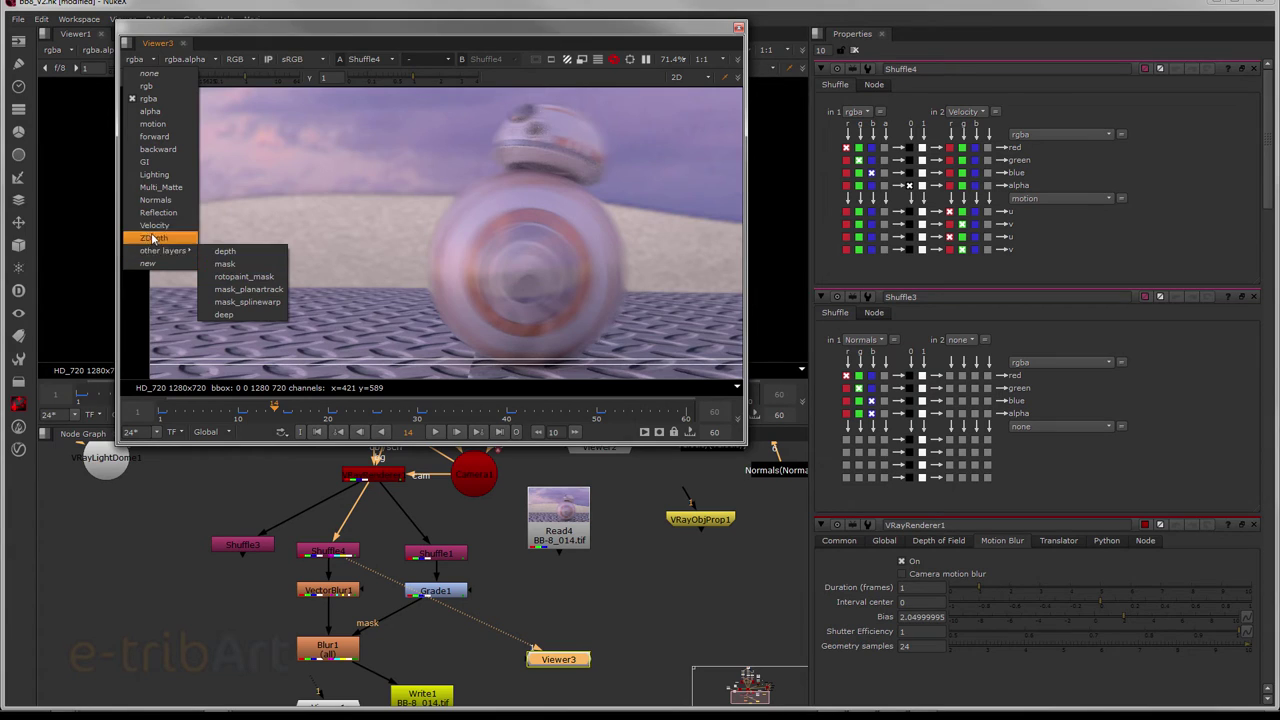
{"action": "left_click", "coordinate": [226, 35]}
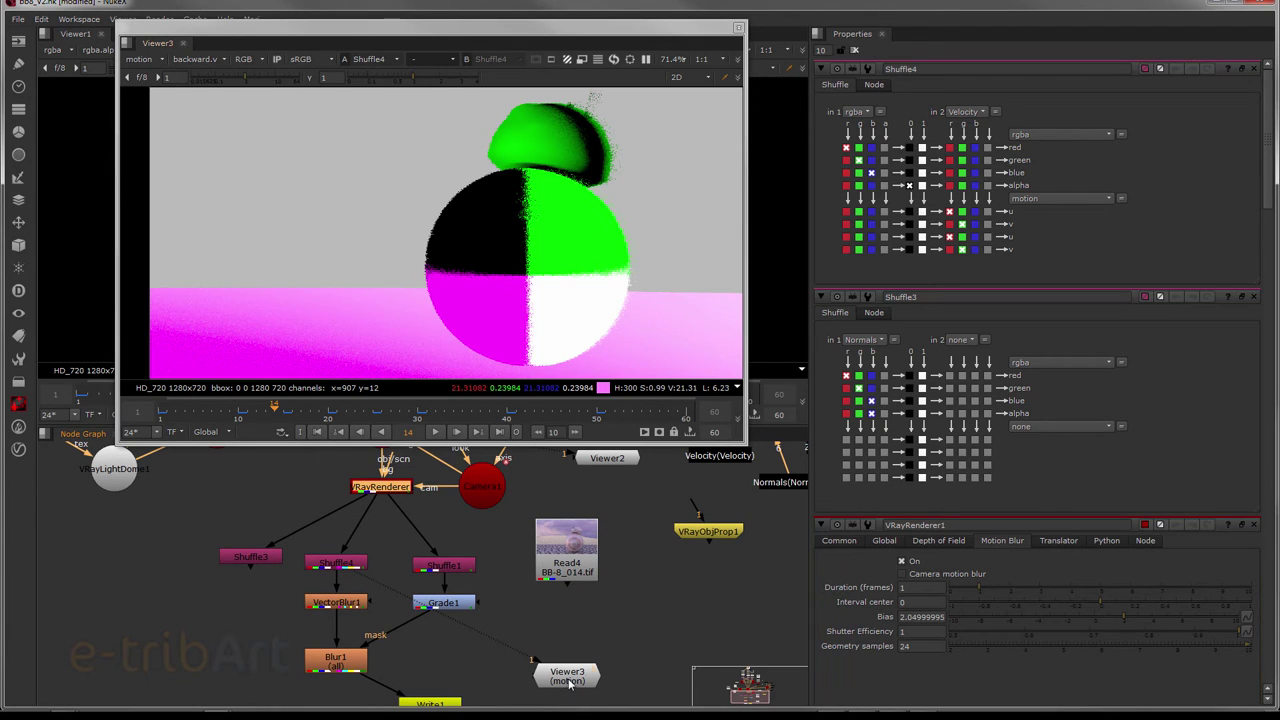
{"action": "left_click_drag", "start_coordinate": [569, 681], "coordinate": [486, 678]}
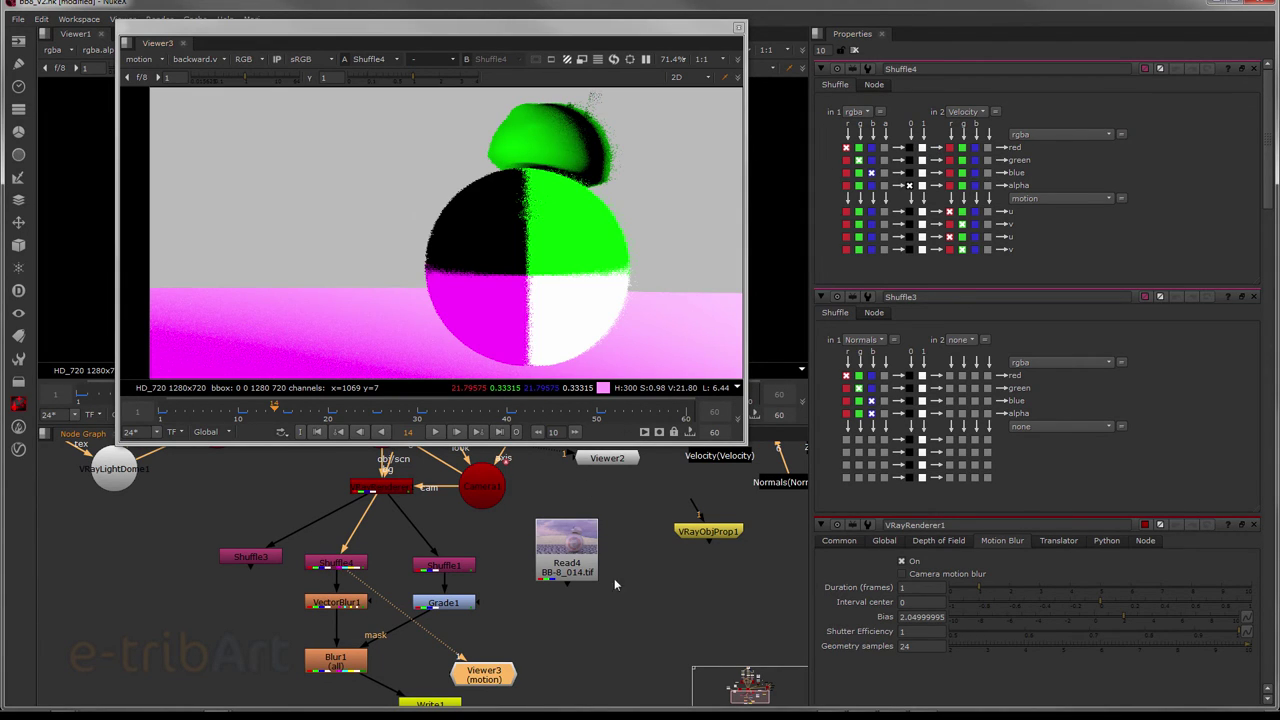
{"action": "left_click_drag", "start_coordinate": [488, 680], "coordinate": [494, 674]}
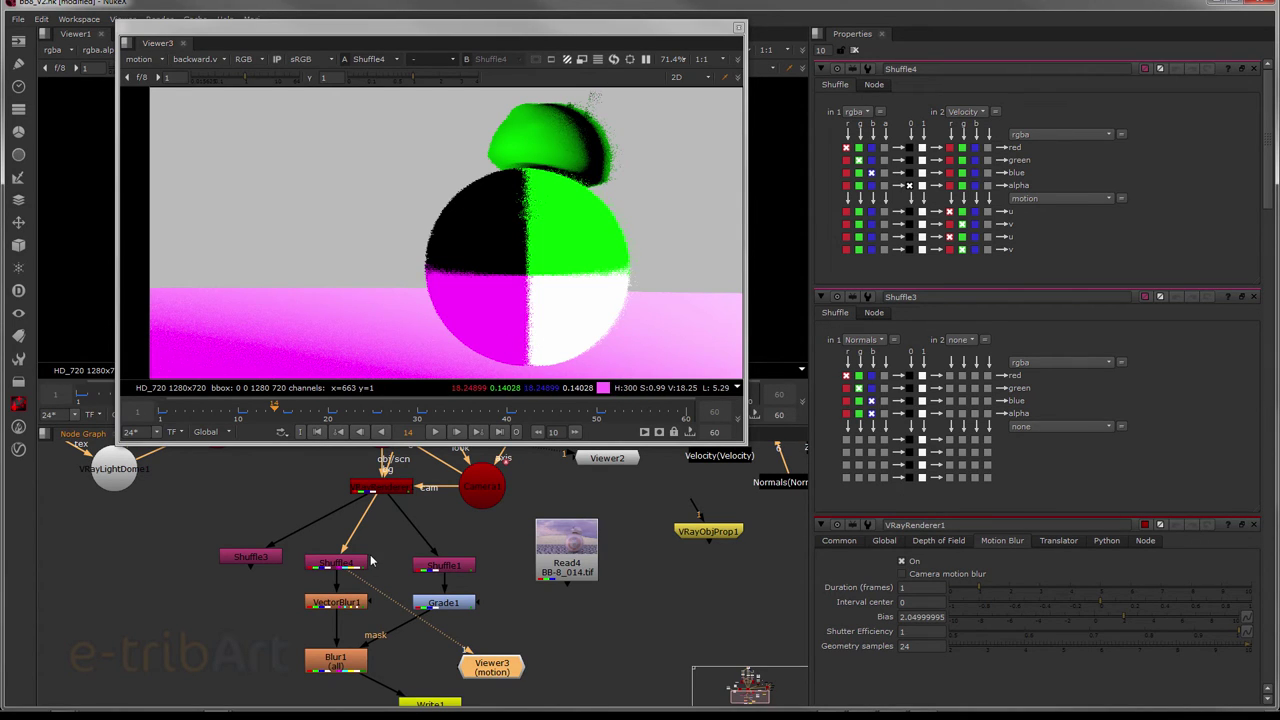
- Reopen VRayRenderer1's properties and examine the texture filter types in its common rendering settings
{"action": "middle_click_drag", "start_coordinate": [388, 543], "coordinate": [374, 605]}
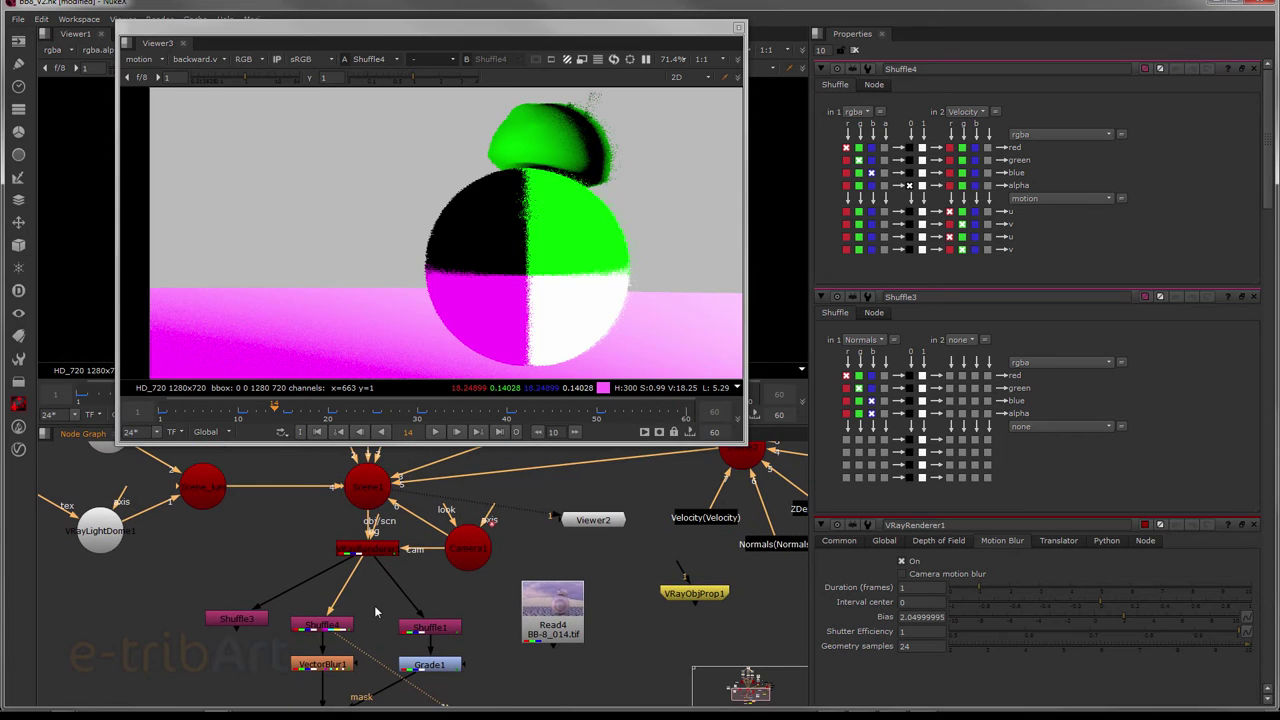
{"action": "double_click", "coordinate": [378, 553]}
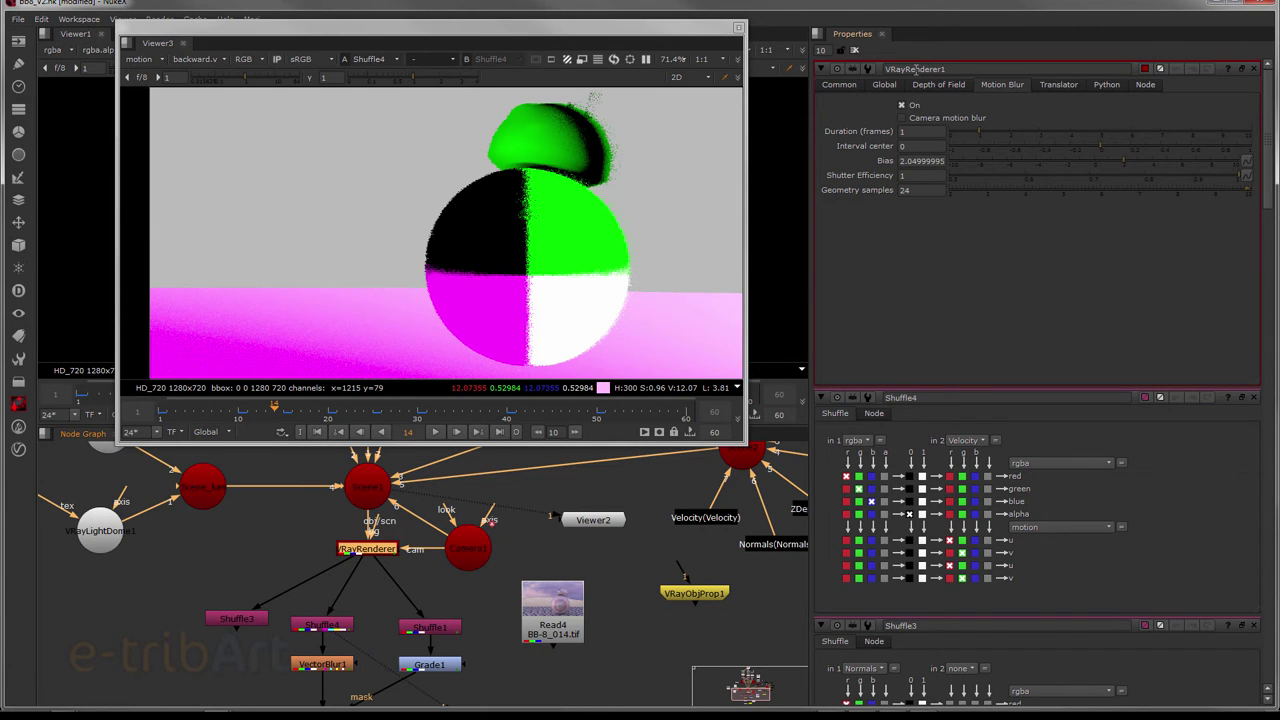
{"action": "left_click", "coordinate": [882, 87]}
{"action": "left_click", "coordinate": [842, 87]}
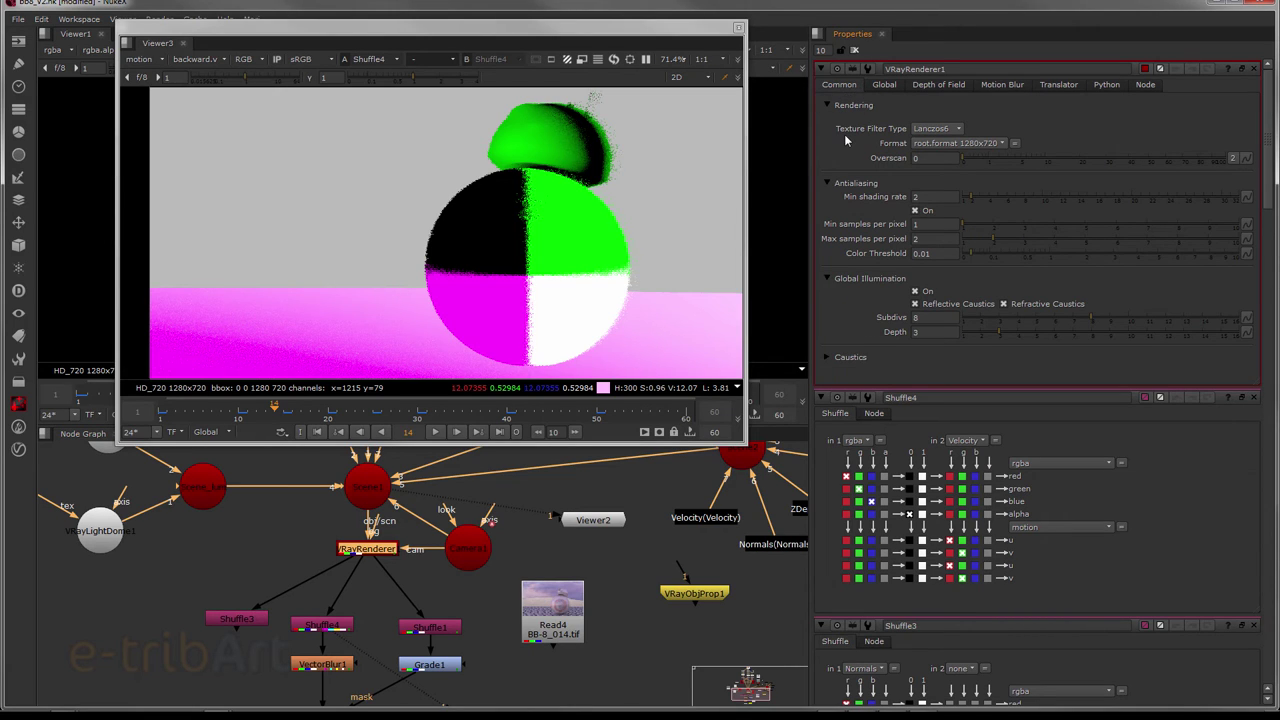
{"action": "left_click", "coordinate": [935, 129]}
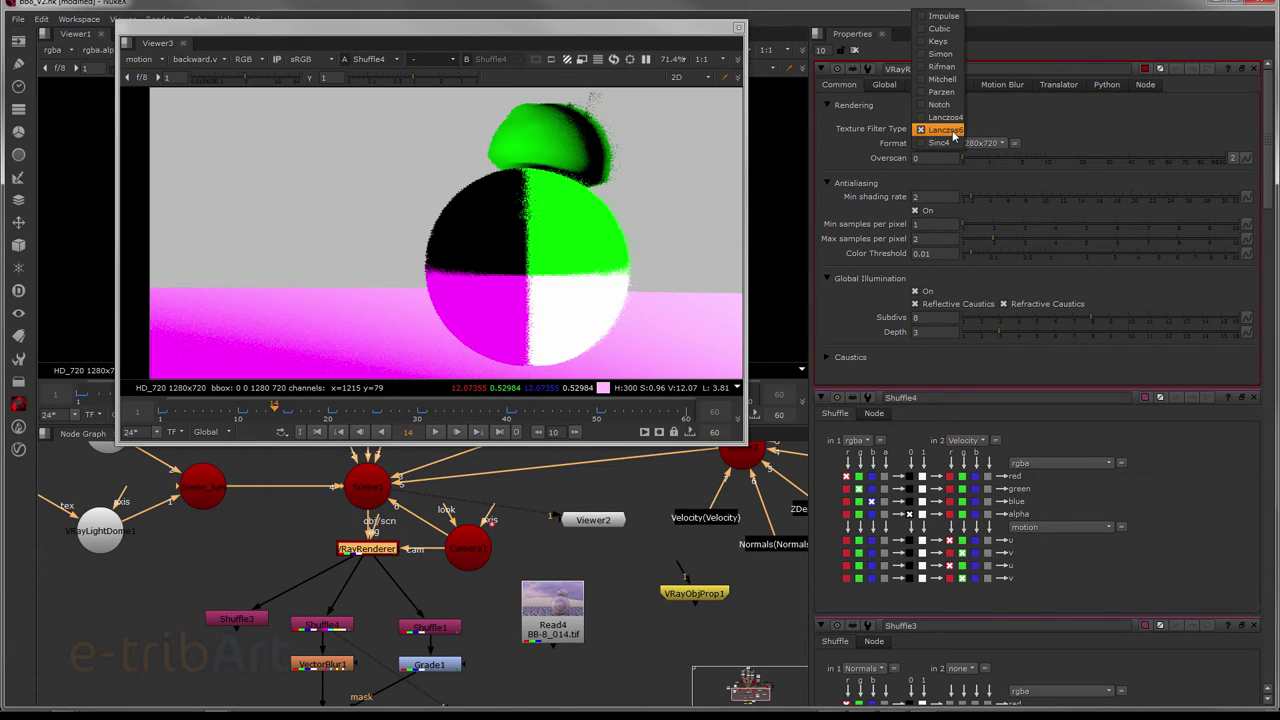
{"action": "left_click", "coordinate": [835, 148]}
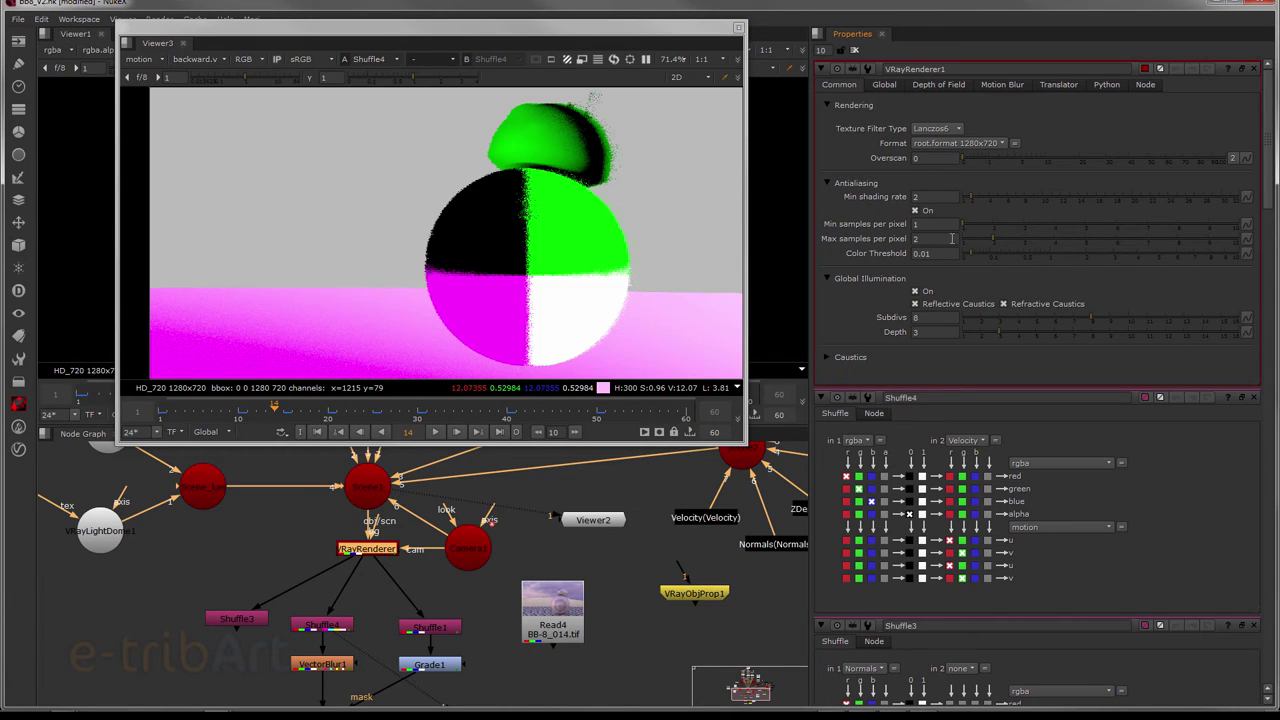
- Examine VRayRenderer1's minimum and maximum antialiasing samples per pixel and its motion blur Geometry samples
{"action": "left_click", "coordinate": [931, 227]}
{"action": "left_click", "coordinate": [928, 238]}
{"action": "left_click", "coordinate": [926, 226]}
{"action": "left_click", "coordinate": [928, 239]}
{"action": "type", "text": "8"}
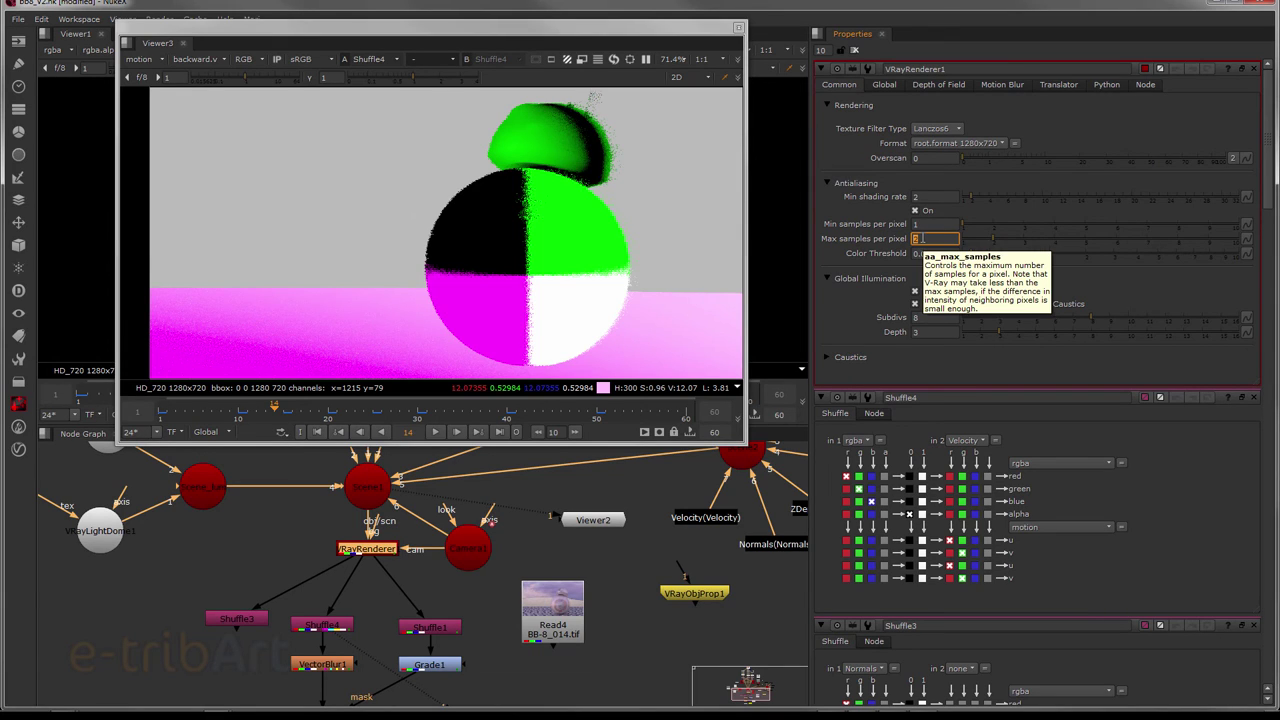
{"action": "type", "text": "2"}
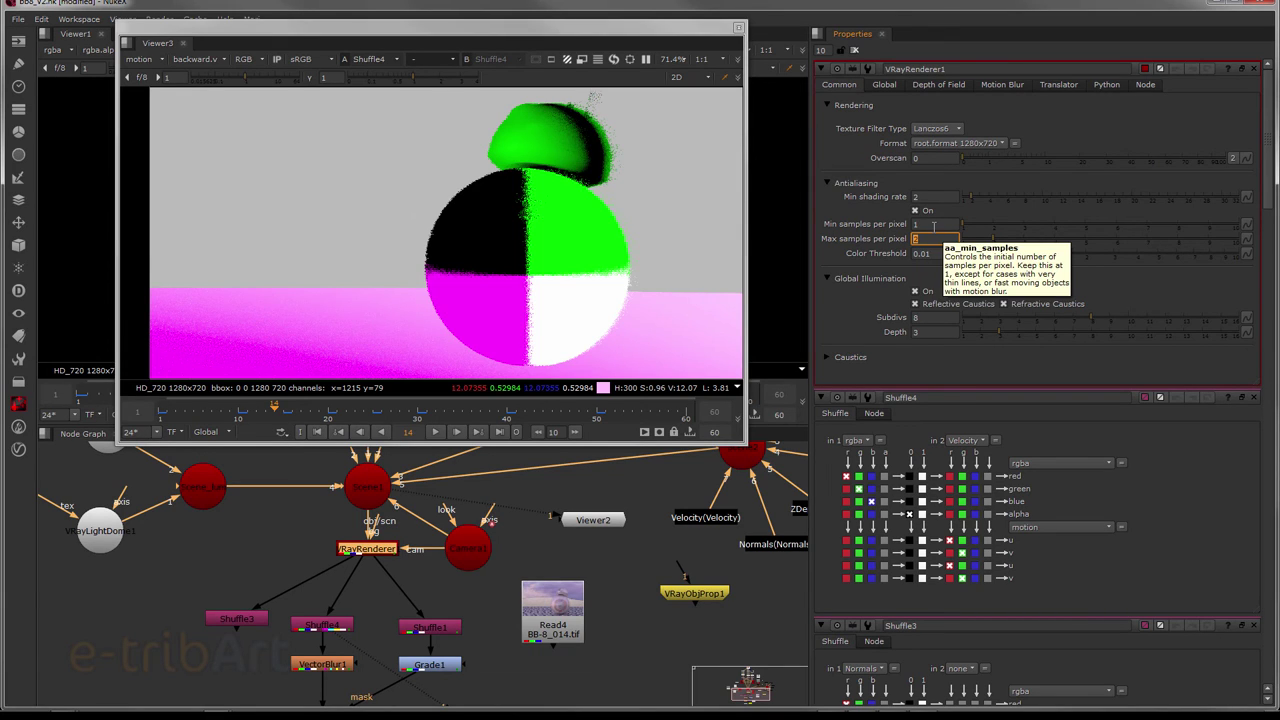
{"action": "left_click", "coordinate": [934, 225]}
{"action": "left_click", "coordinate": [946, 237]}
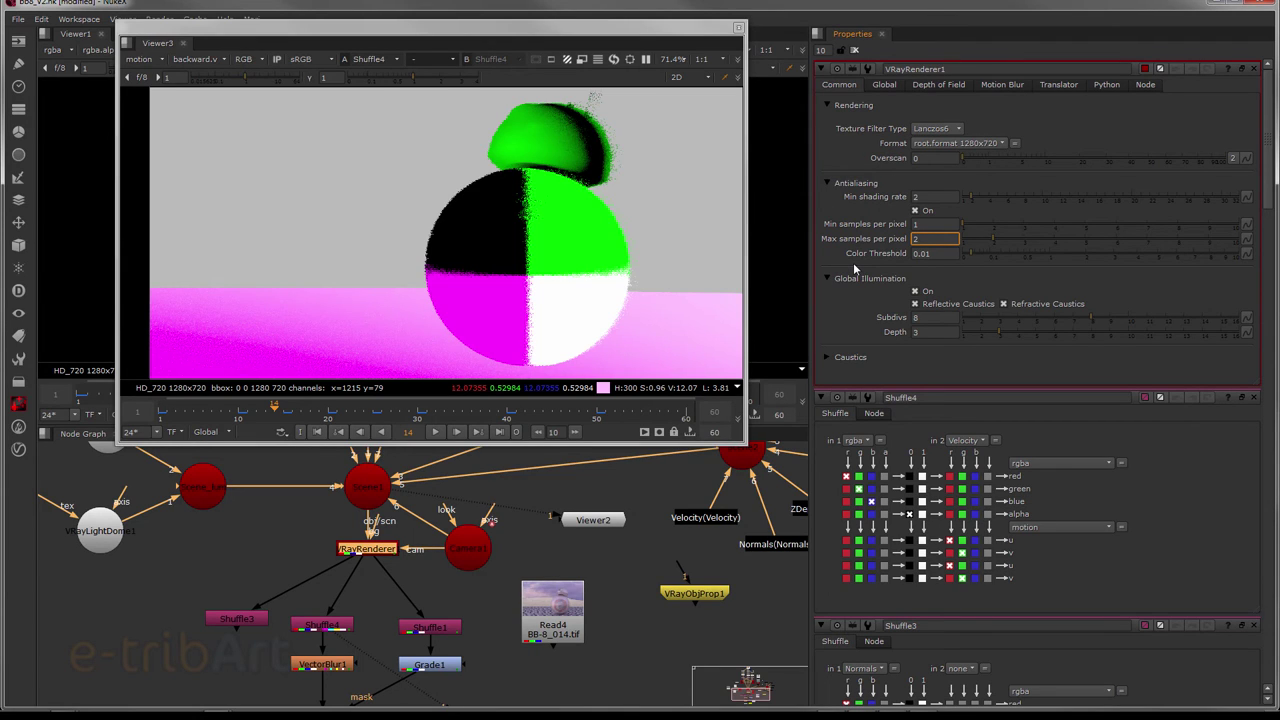
{"action": "left_click", "coordinate": [999, 86]}
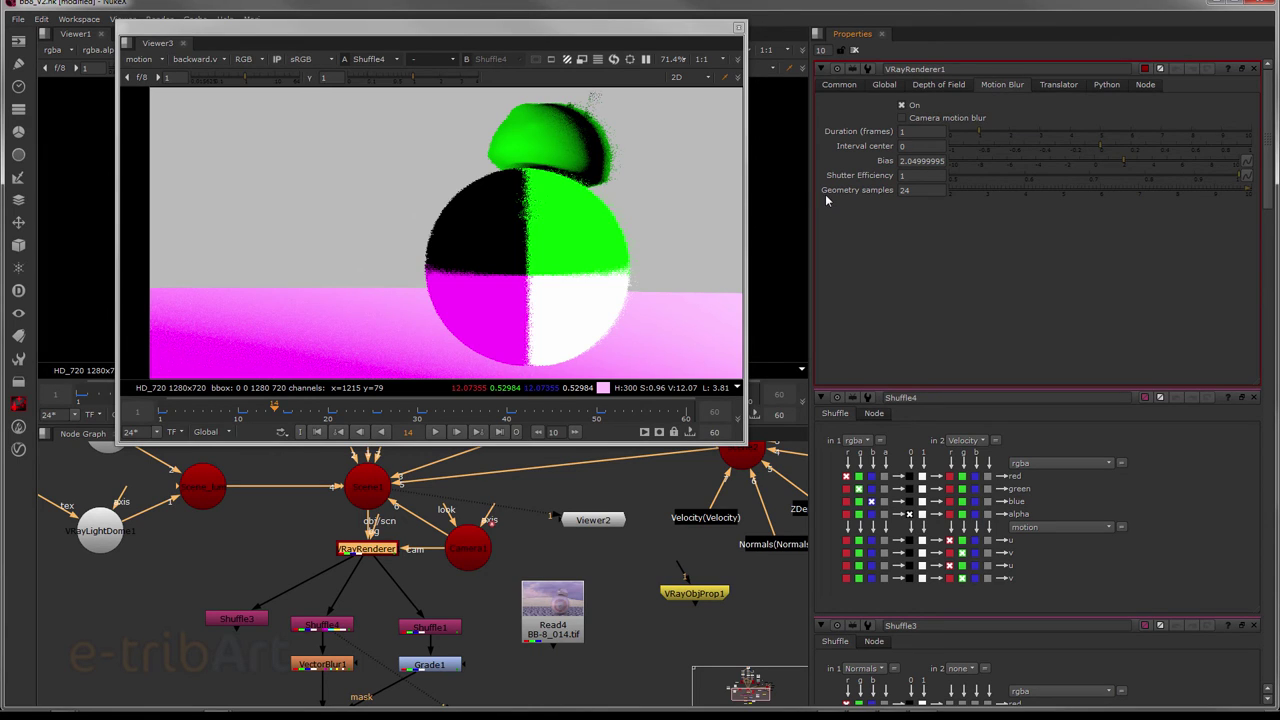
{"action": "left_click", "coordinate": [918, 192]}
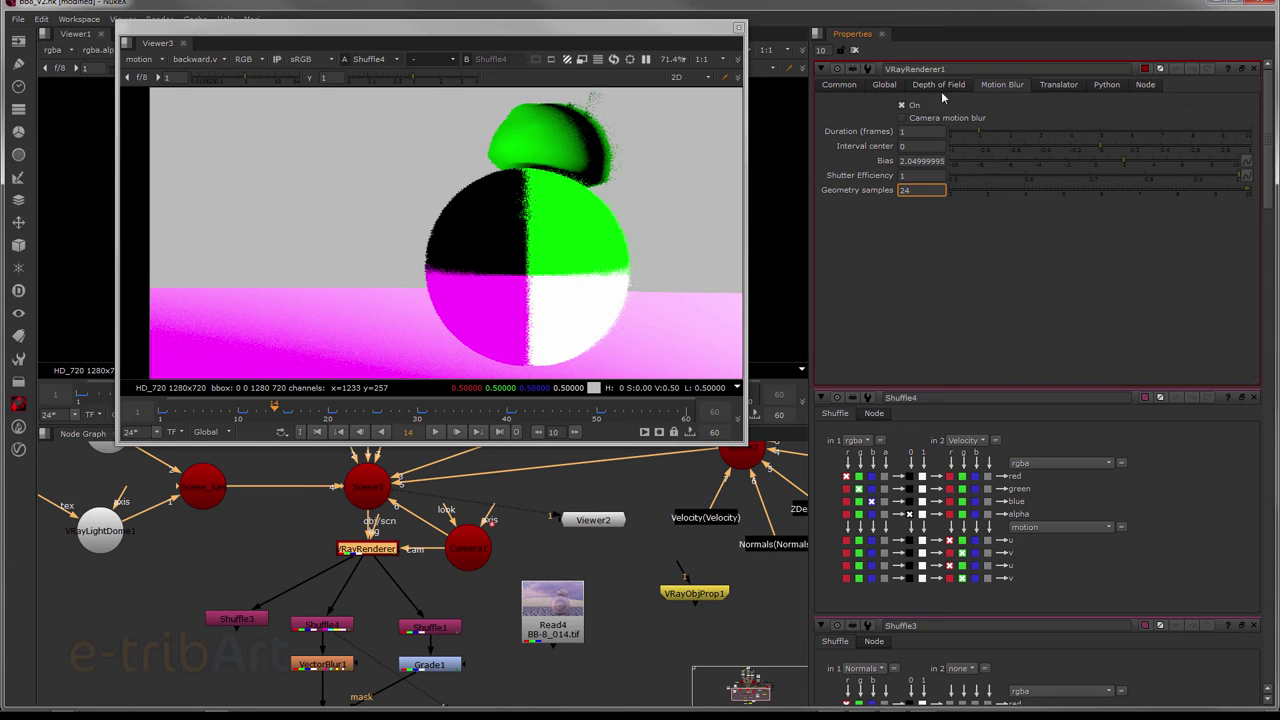
- Open the properties of VectorBlur1 below Shuffle4 and examine its motion channels and multiply setting
{"action": "middle_click_drag", "start_coordinate": [430, 615], "coordinate": [477, 503]}
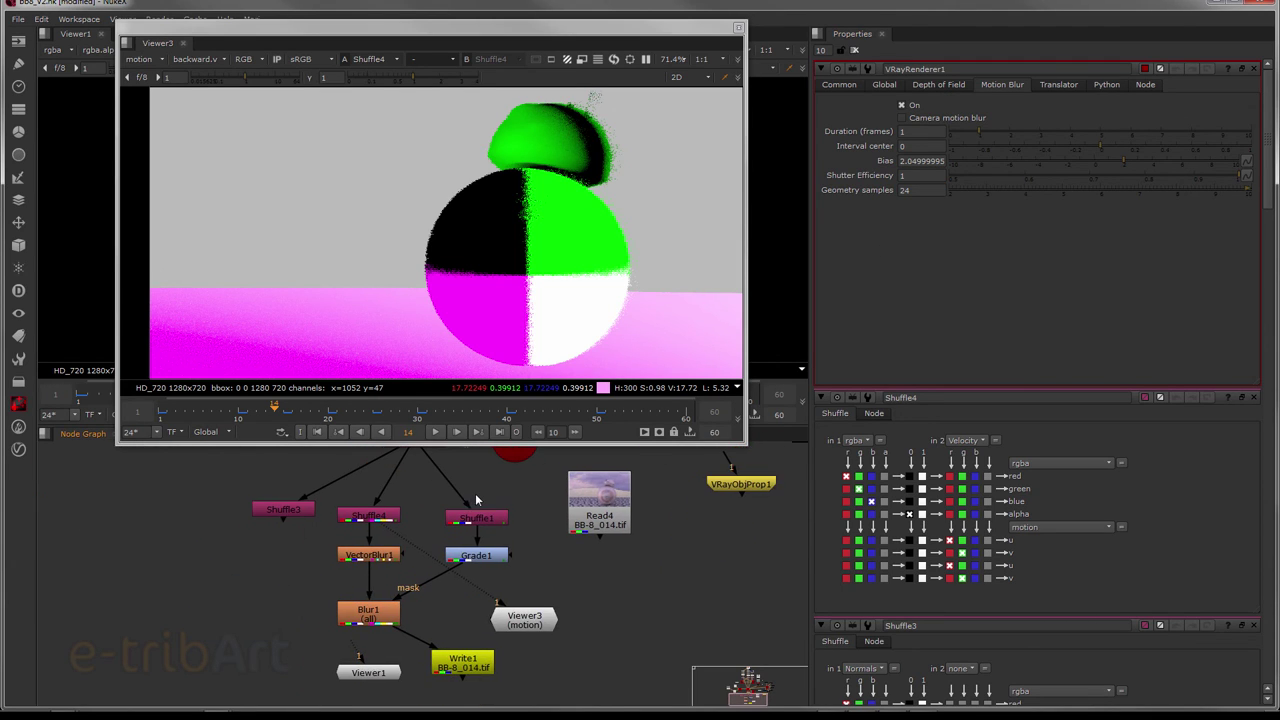
{"action": "left_click", "coordinate": [388, 556]}
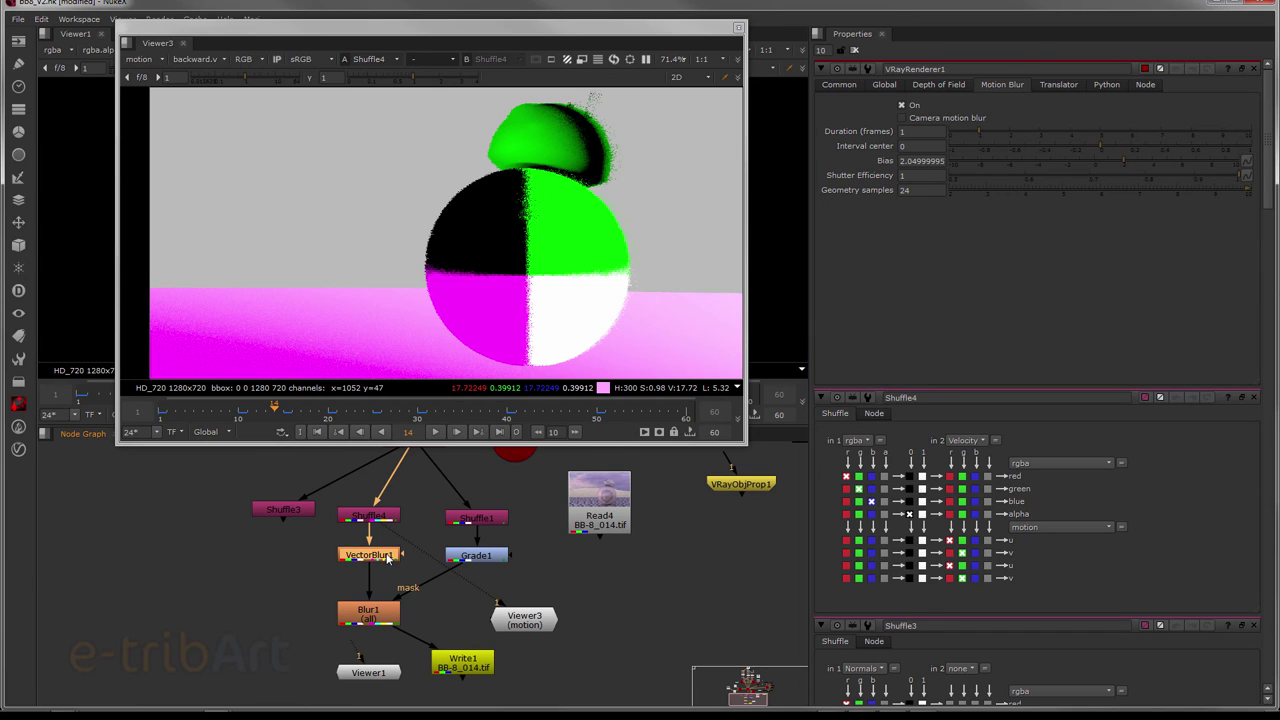
{"action": "double_click", "coordinate": [388, 556]}
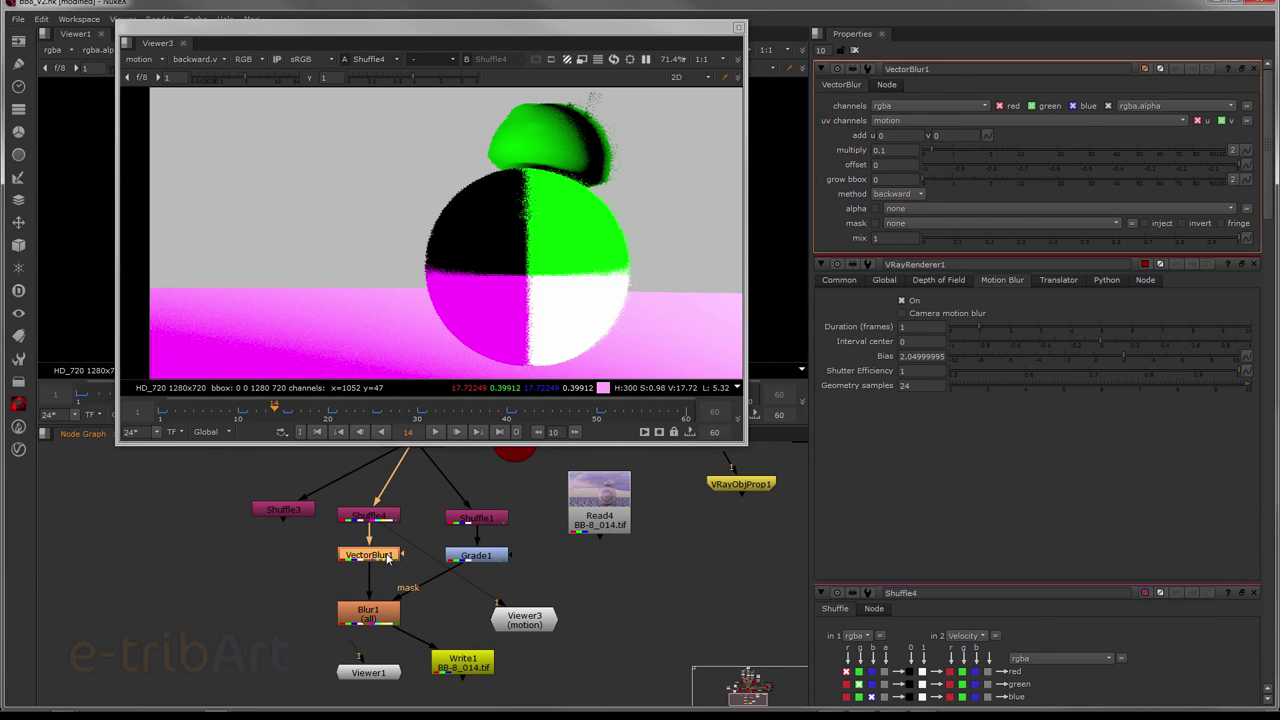
{"action": "left_click", "coordinate": [893, 150]}
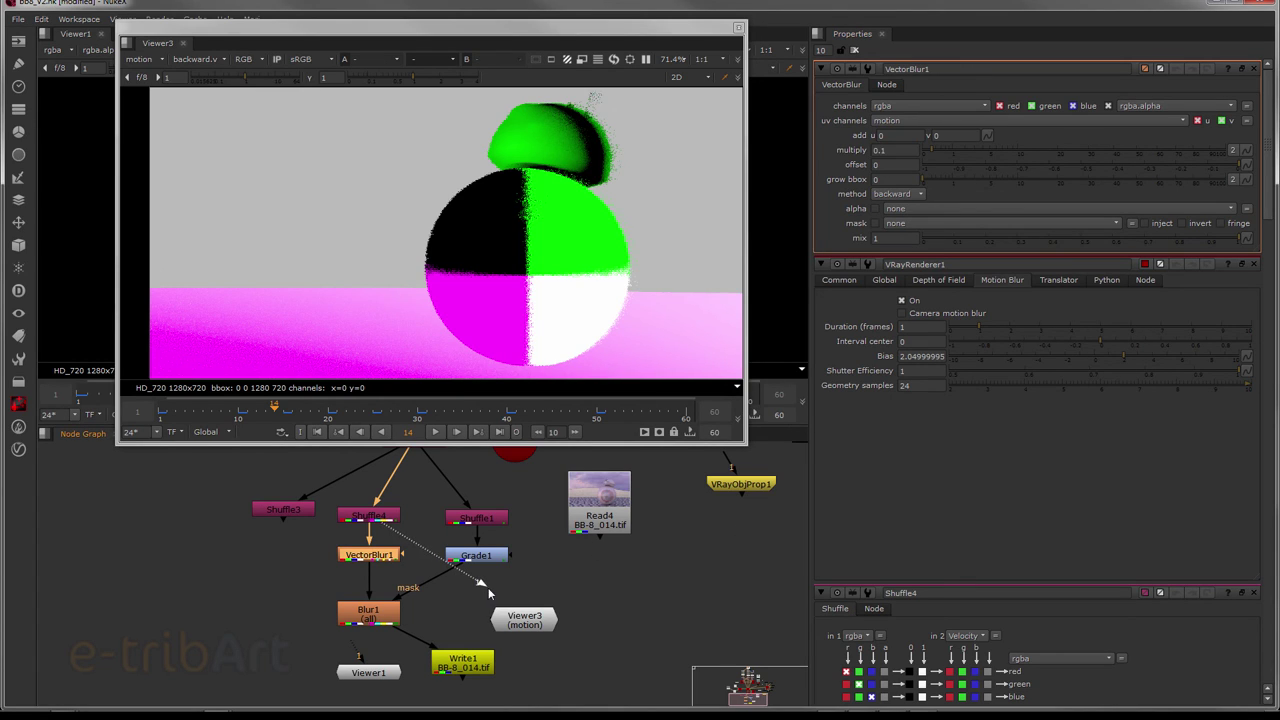
- Reconnect Viewer3 to Read4, place the viewer node beneath it and select Read4
{"action": "left_click", "coordinate": [527, 614]}
{"action": "left_click_drag", "start_coordinate": [594, 544], "coordinate": [585, 621]}
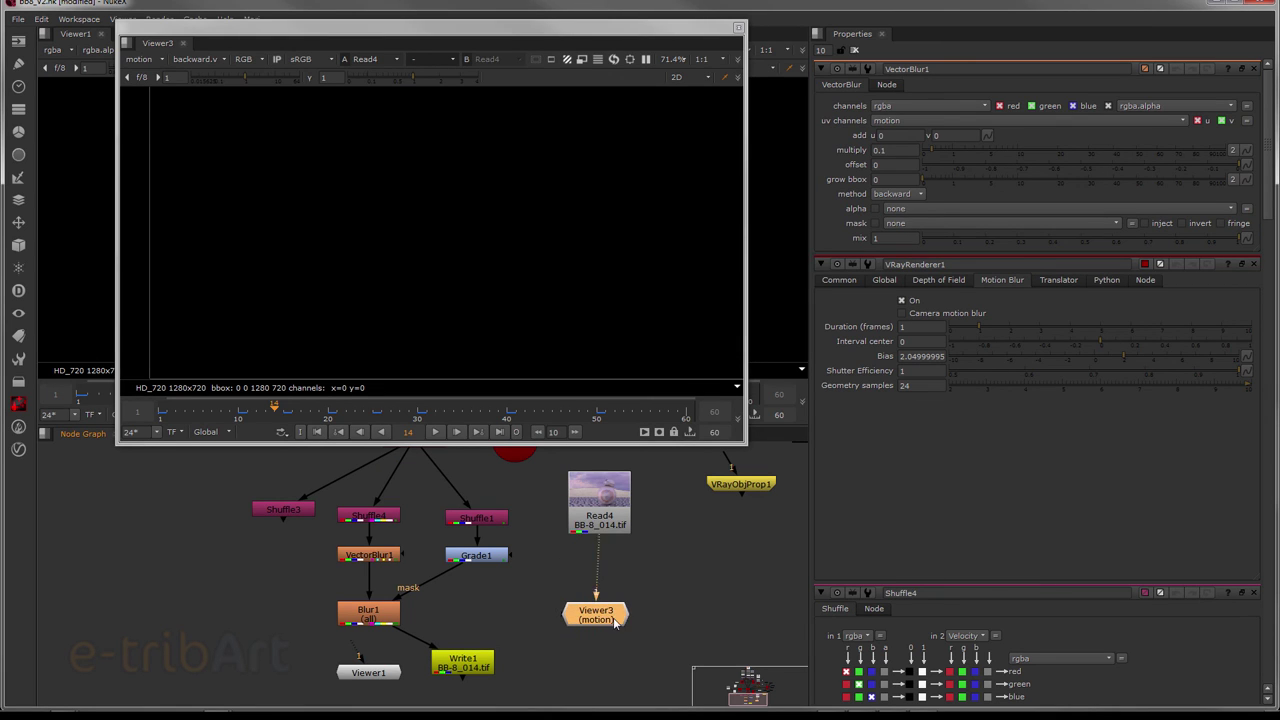
{"action": "left_click", "coordinate": [614, 507]}
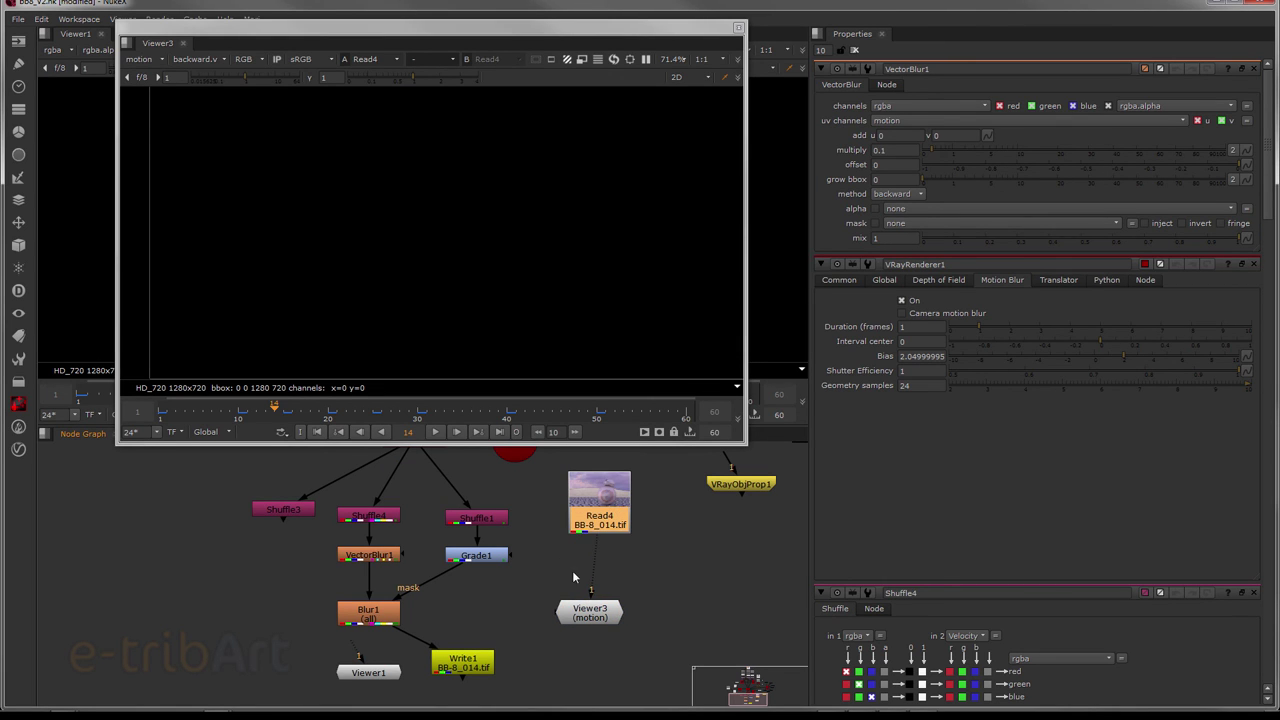
- Open Read4's properties and display its rendered BB-8 sequence in Viewer3 with the rgba channels
{"action": "left_click", "coordinate": [600, 612]}
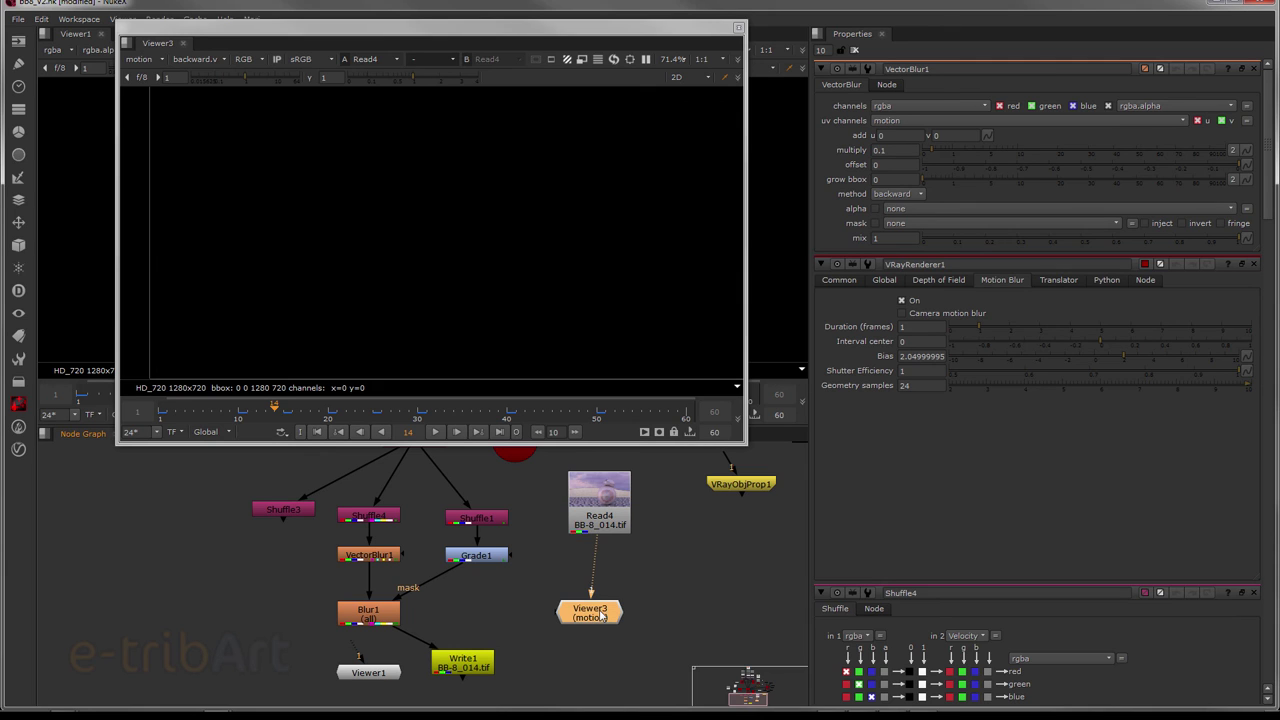
{"action": "double_click", "coordinate": [602, 512]}
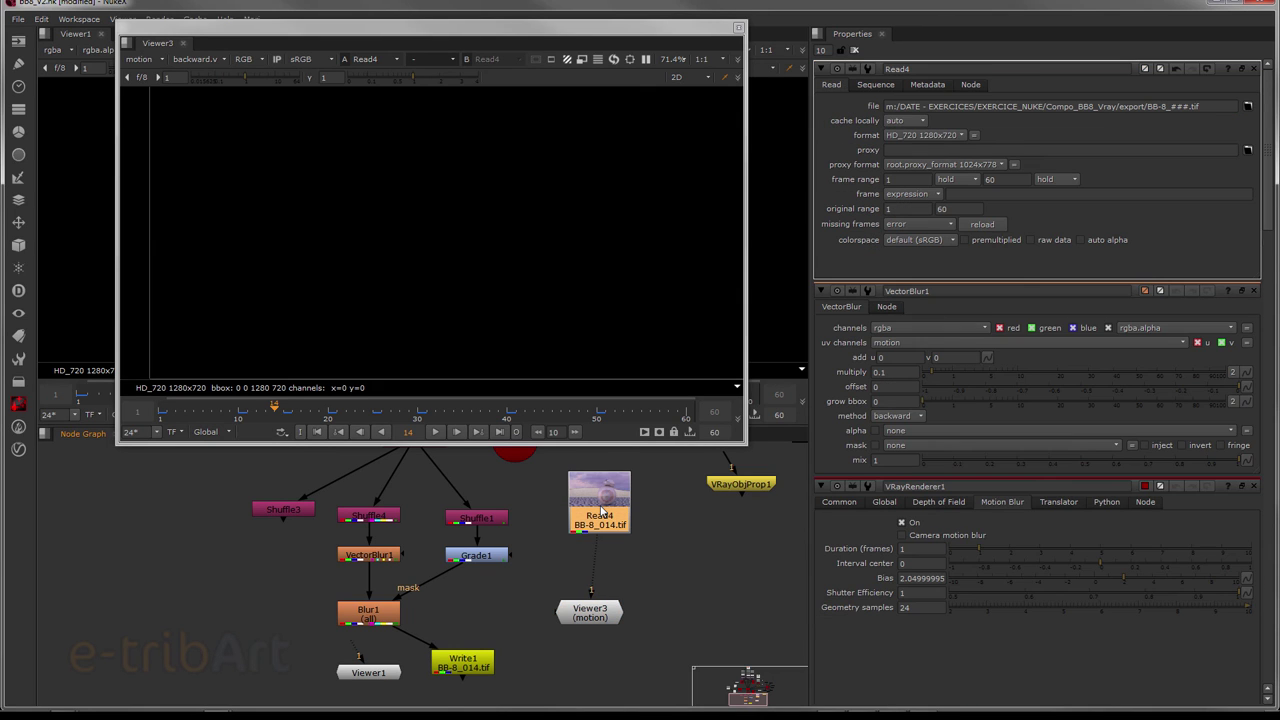
{"action": "left_click", "coordinate": [398, 251]}
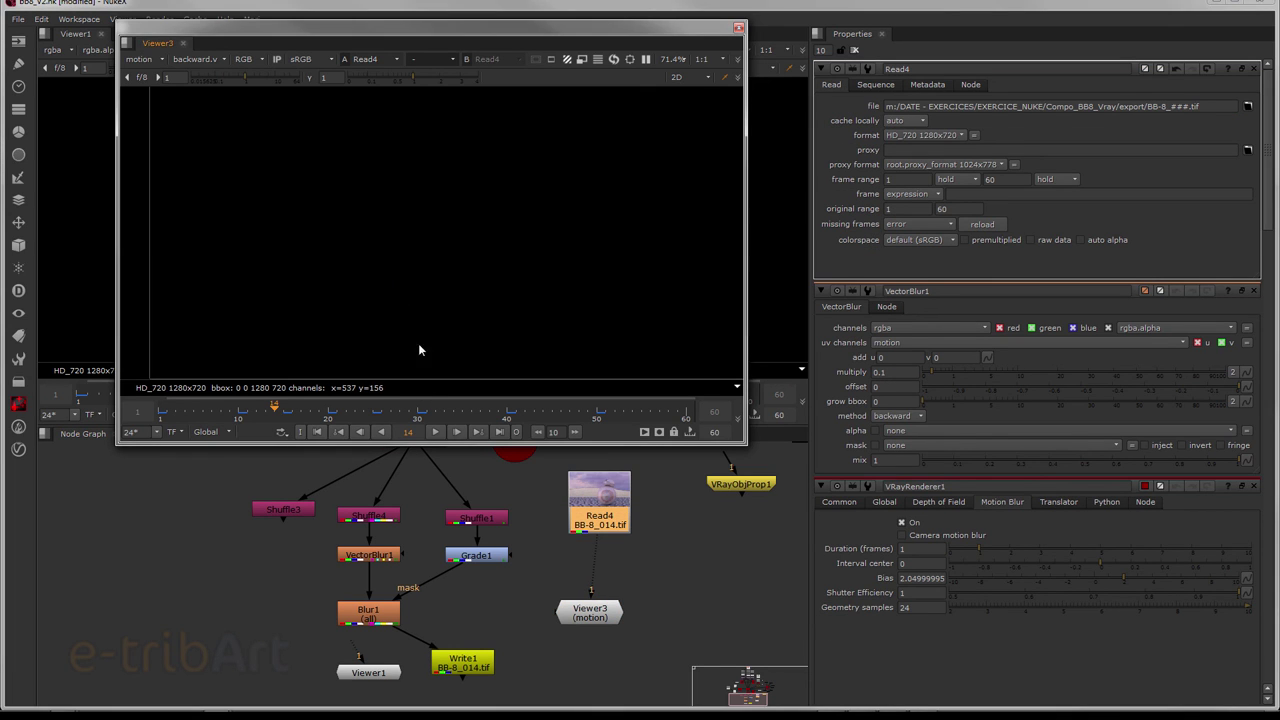
- Scrub the rendered BB-8 sequence from frame 5 to frame 33 and move the floating viewer window to uncover the node graph
{"action": "left_click", "coordinate": [198, 413]}
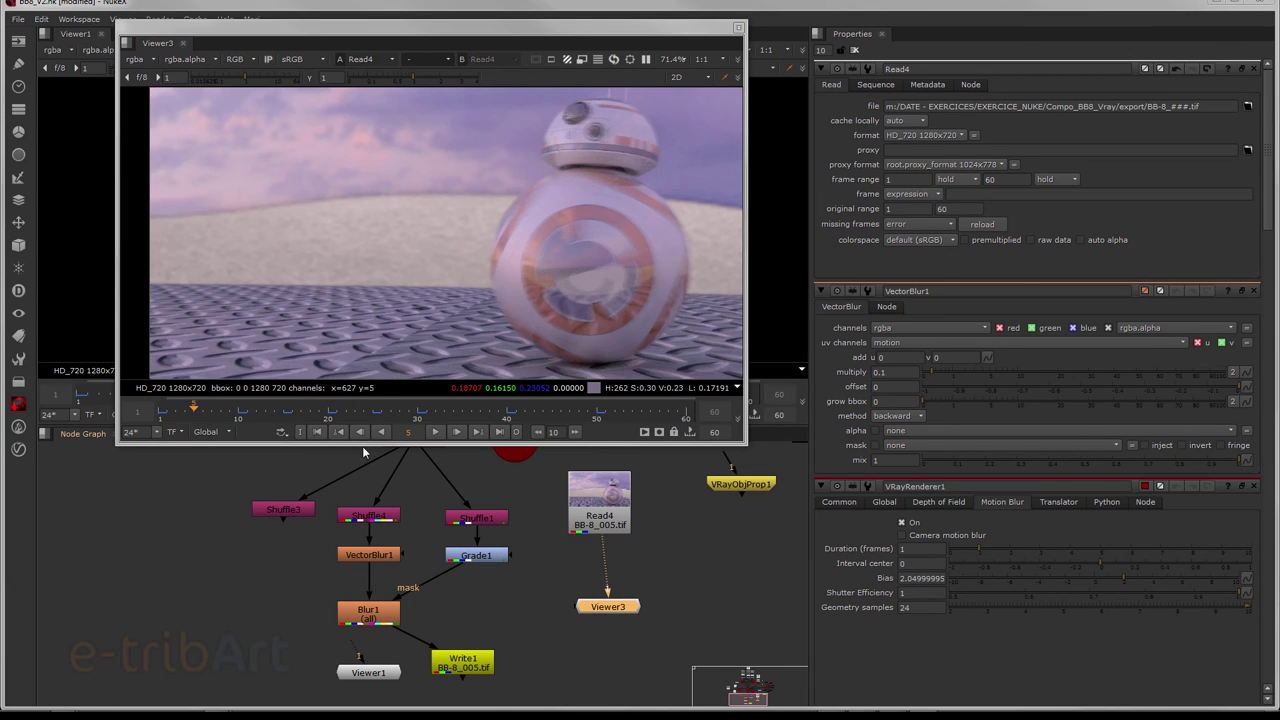
{"action": "left_click", "coordinate": [240, 410]}
{"action": "left_click_drag", "start_coordinate": [204, 410], "coordinate": [444, 424]}
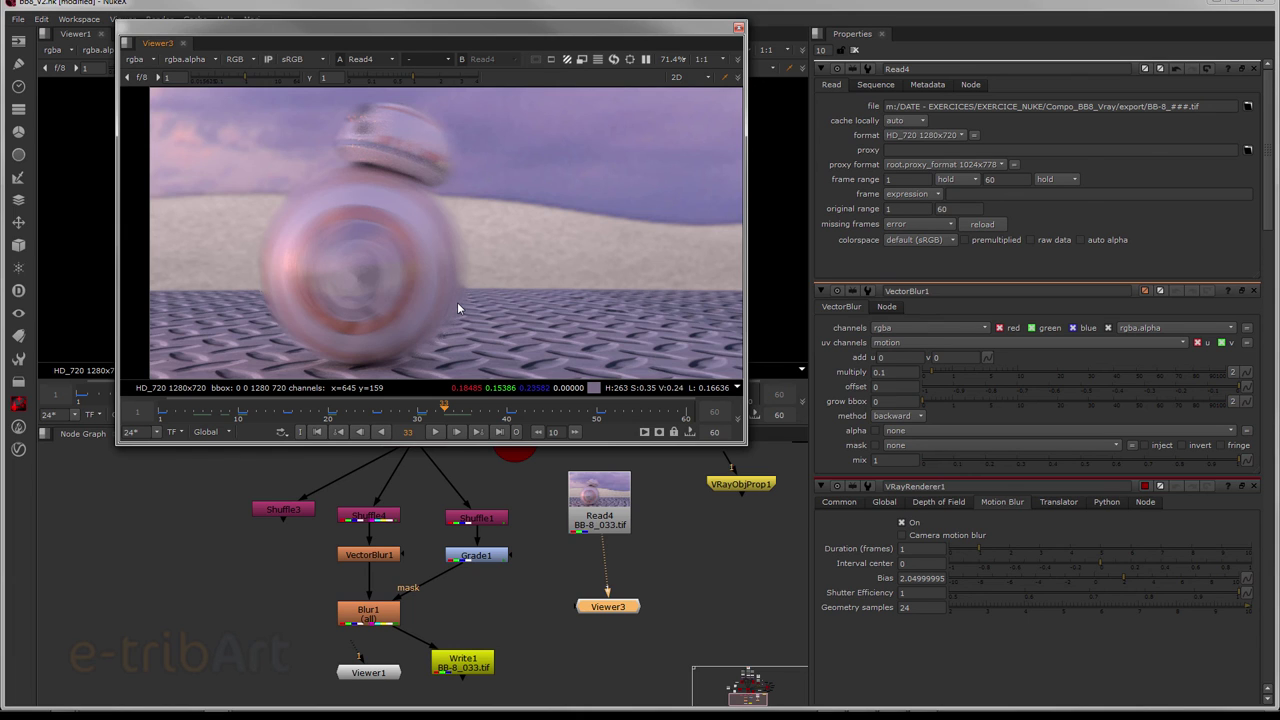
{"action": "left_click_drag", "start_coordinate": [507, 41], "coordinate": [402, 14]}
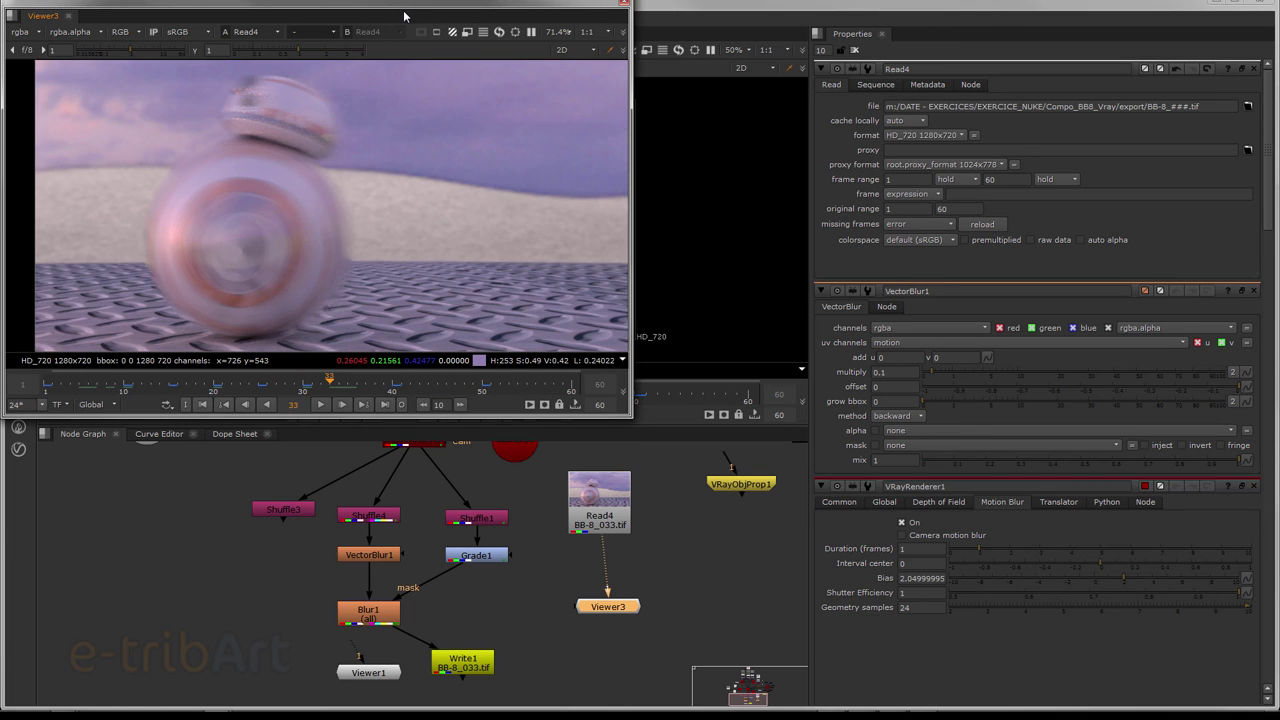
- Trace the compositing branches through VectorBlur1, Shuffle1 and Grade1 into Blur1 and its mask input
{"action": "middle_click_drag", "start_coordinate": [419, 526], "coordinate": [399, 568]}
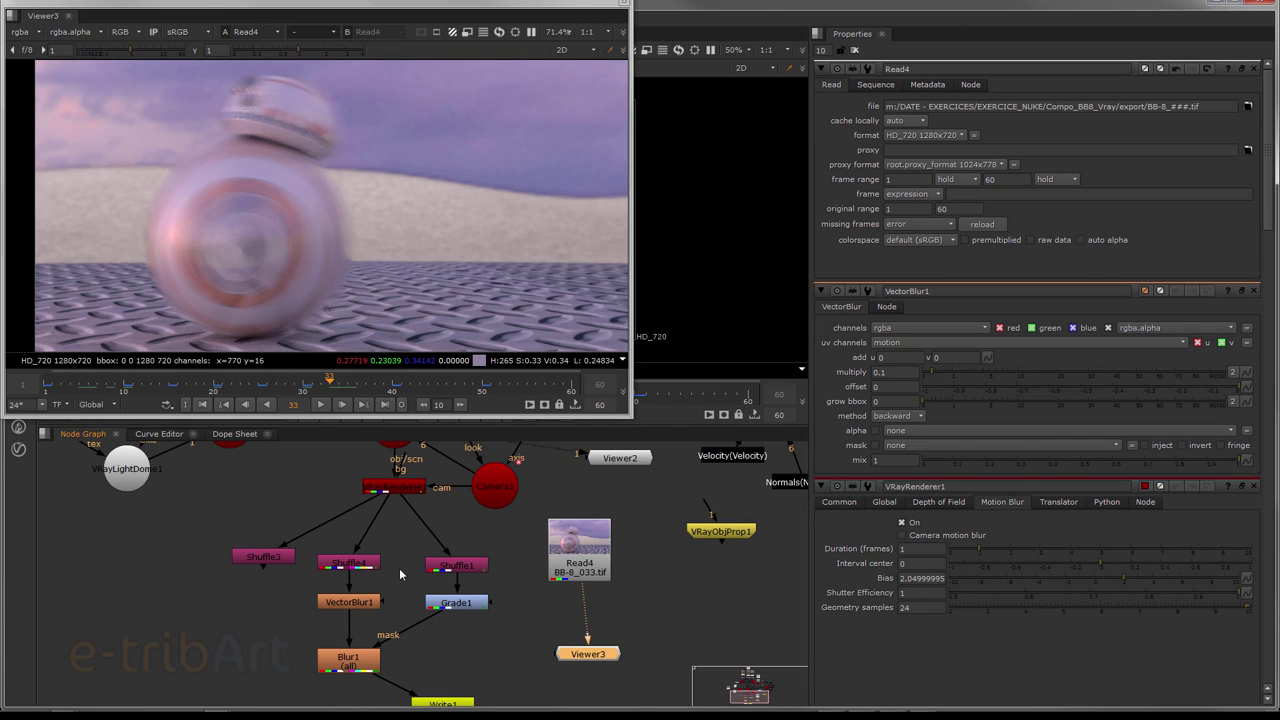
{"action": "left_click", "coordinate": [370, 604]}
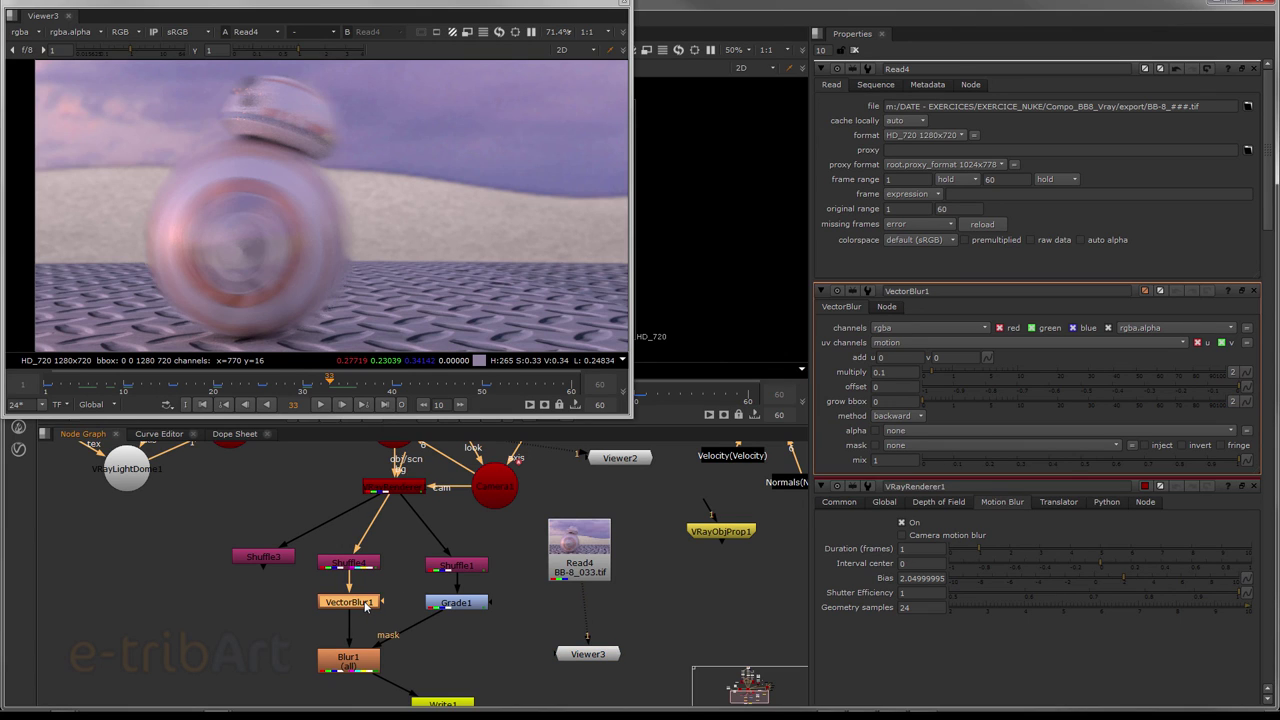
{"action": "left_click", "coordinate": [341, 669]}
{"action": "middle_click_drag", "start_coordinate": [372, 660], "coordinate": [382, 603]}
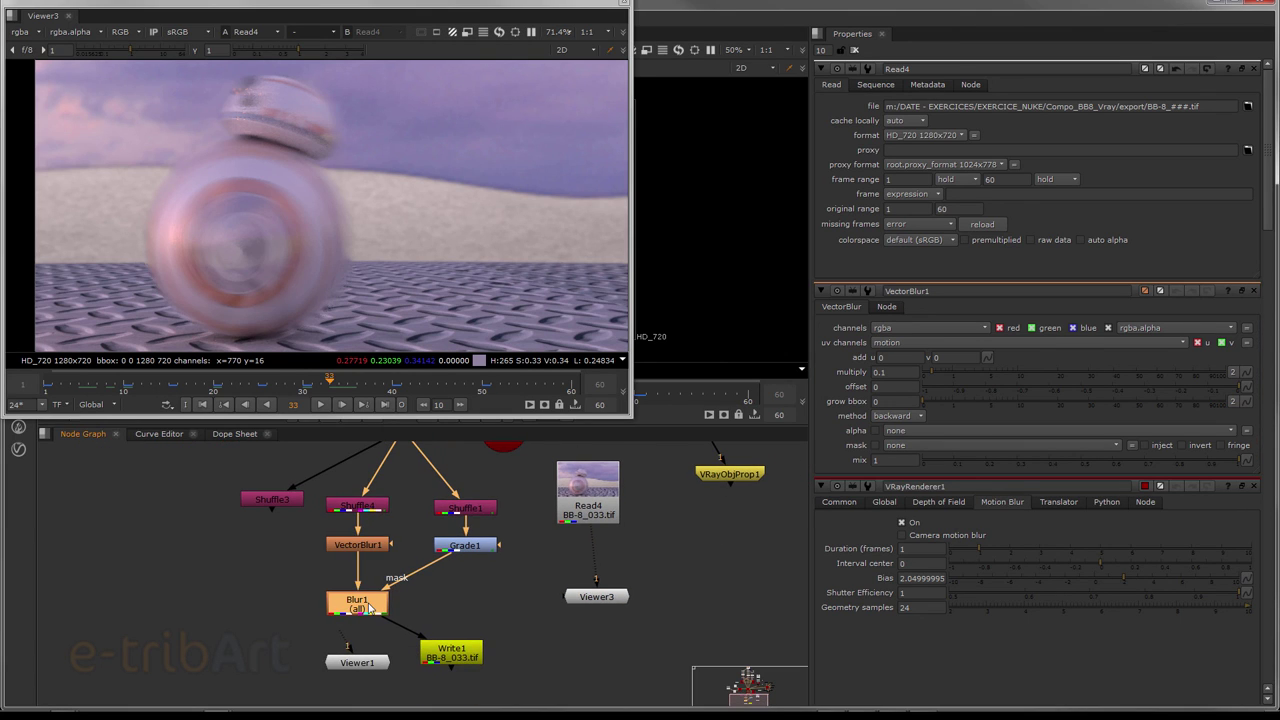
{"action": "left_click", "coordinate": [469, 552]}
{"action": "left_click_drag", "start_coordinate": [469, 553], "coordinate": [469, 558]}
{"action": "left_click", "coordinate": [471, 510]}
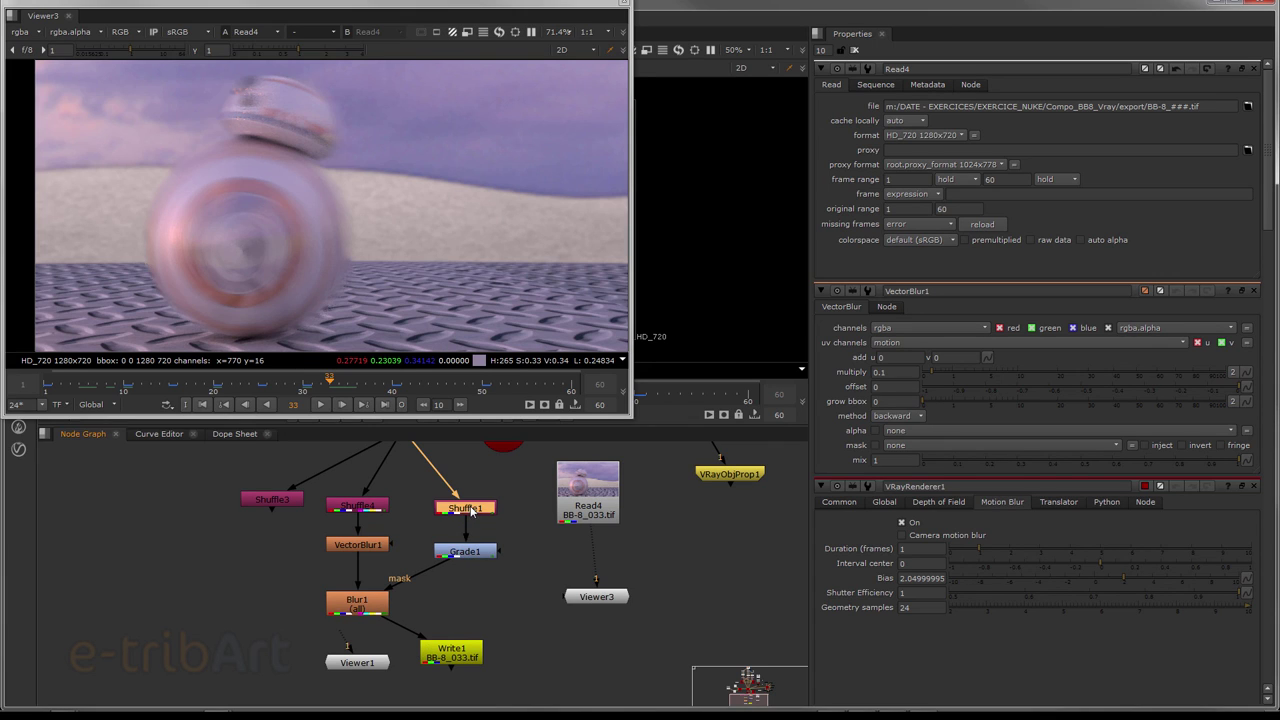
{"action": "left_click", "coordinate": [459, 553]}
{"action": "left_click", "coordinate": [358, 603]}
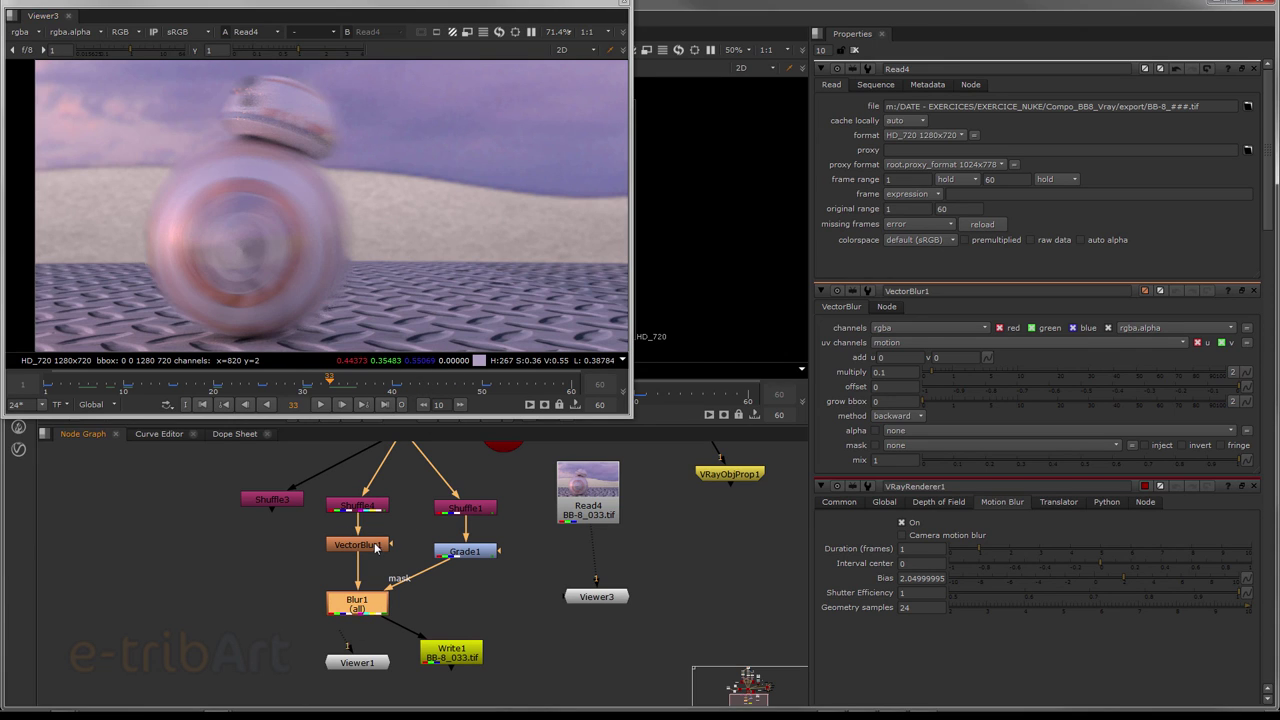
- Reopen VRayRenderer1's motion blur settings and examine the scene, camera and render element nodes feeding the renderer
{"action": "middle_click_drag", "start_coordinate": [384, 518], "coordinate": [370, 575]}
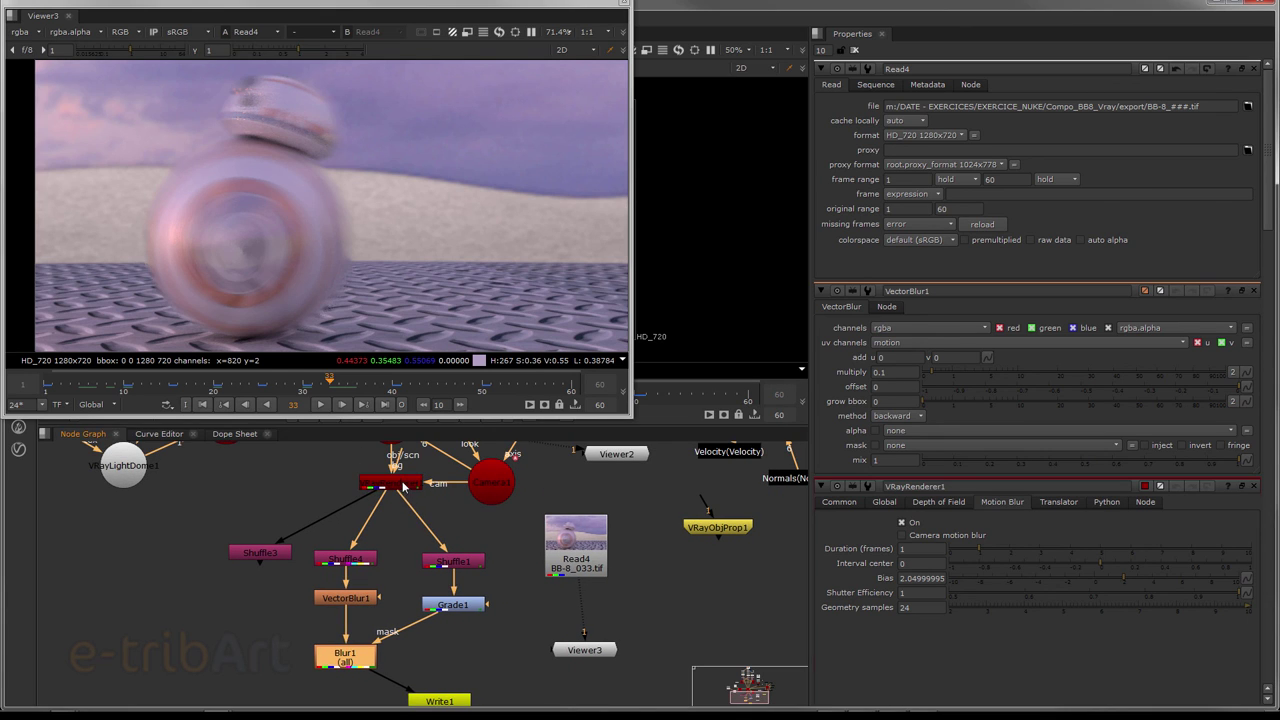
{"action": "double_click", "coordinate": [404, 486]}
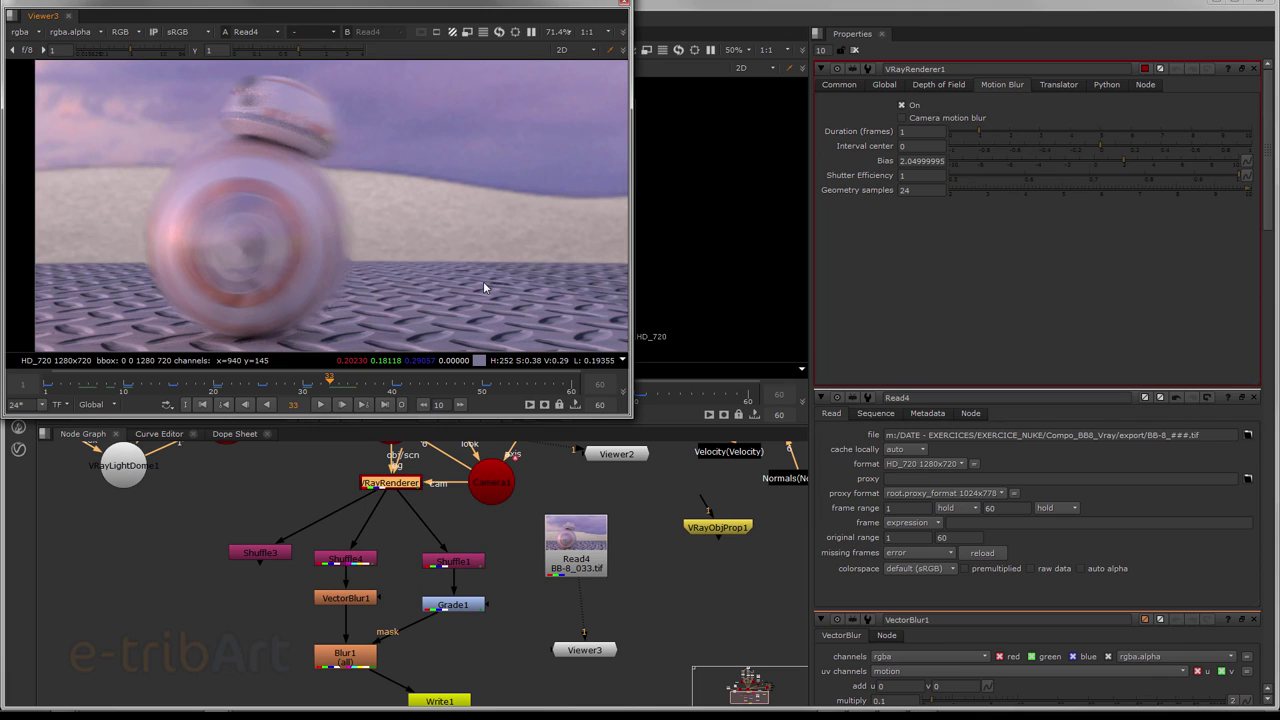
{"action": "middle_click_drag", "start_coordinate": [462, 516], "coordinate": [372, 570]}
{"action": "scroll", "coordinate": [436, 554], "scroll_direction": "down", "scroll_amount": 2}
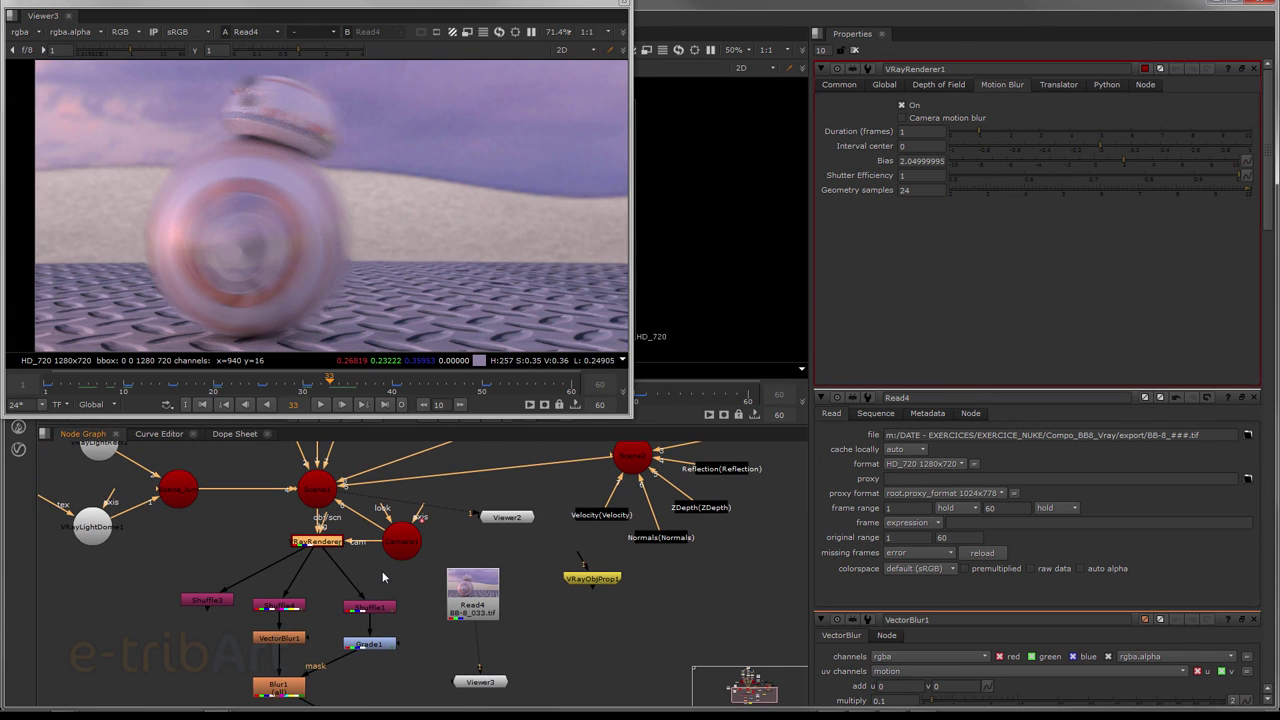